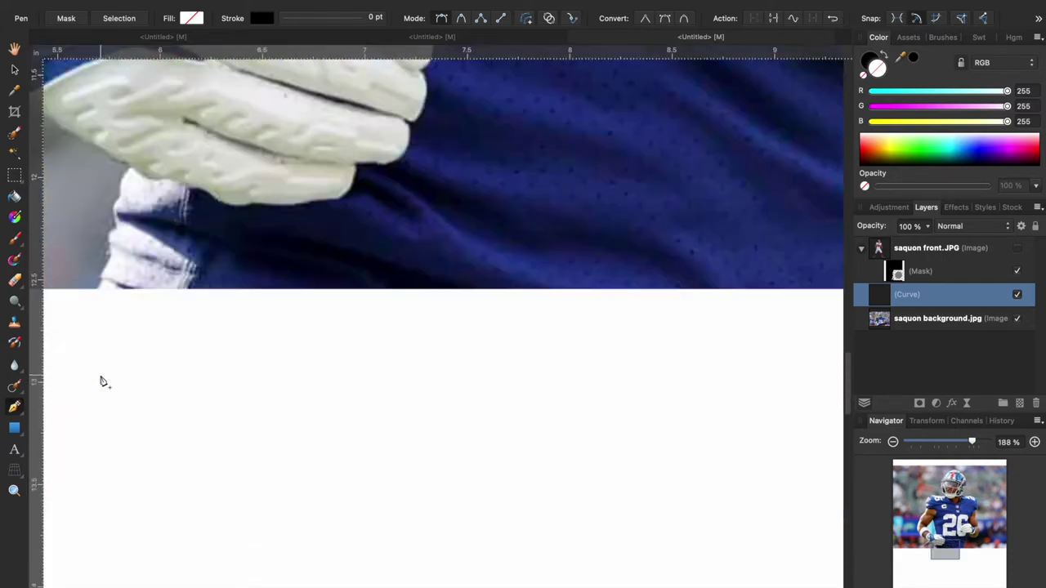
Add a mask layer for cutting the player out of saquon background.jpg
{"action": "left_click", "coordinate": [918, 403]}
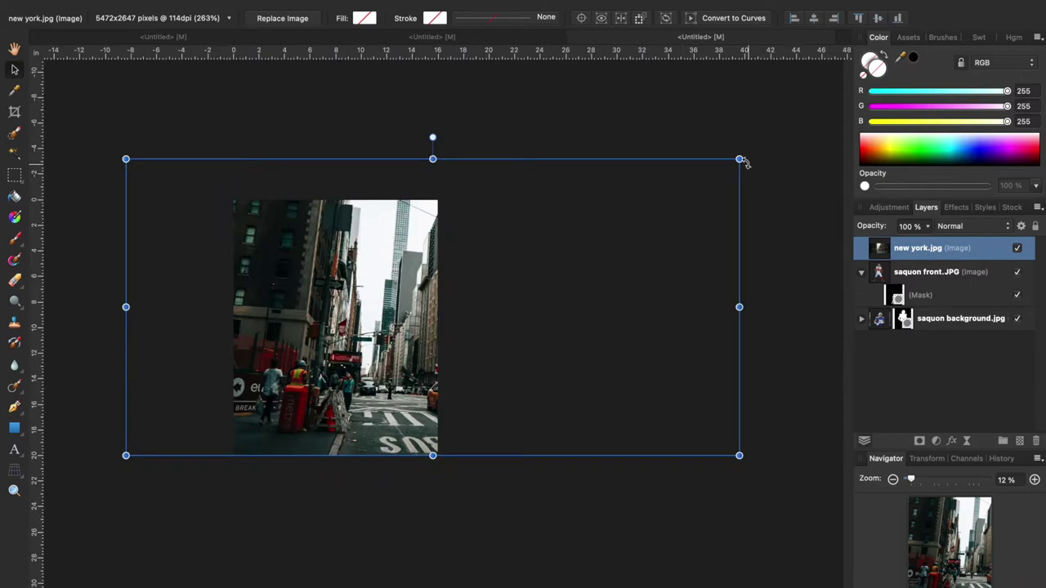
Scale new york.jpg to the canvas height, centre its street in the frame, and place it beneath both player layers
{"action": "left_click_drag", "start_coordinate": [743, 158], "coordinate": [669, 192]}
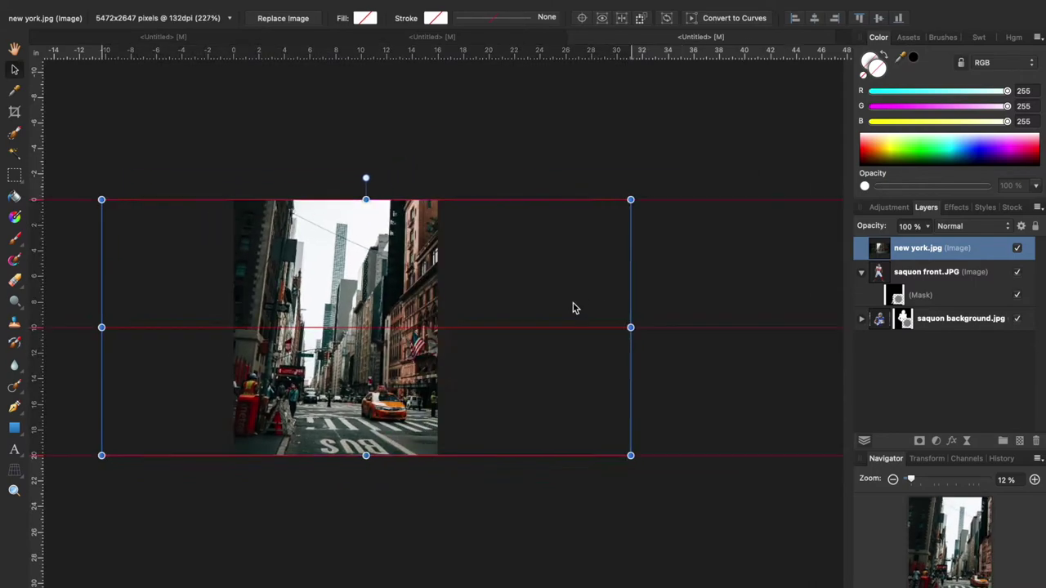
{"action": "mouse_move", "coordinate": [572, 308]}
{"action": "left_mouse_down"}
{"action": "mouse_move", "coordinate": [548, 301]}
{"action": "mouse_move", "coordinate": [558, 301]}
{"action": "left_mouse_up"}
{"action": "left_click_drag", "start_coordinate": [915, 248], "coordinate": [912, 327]}
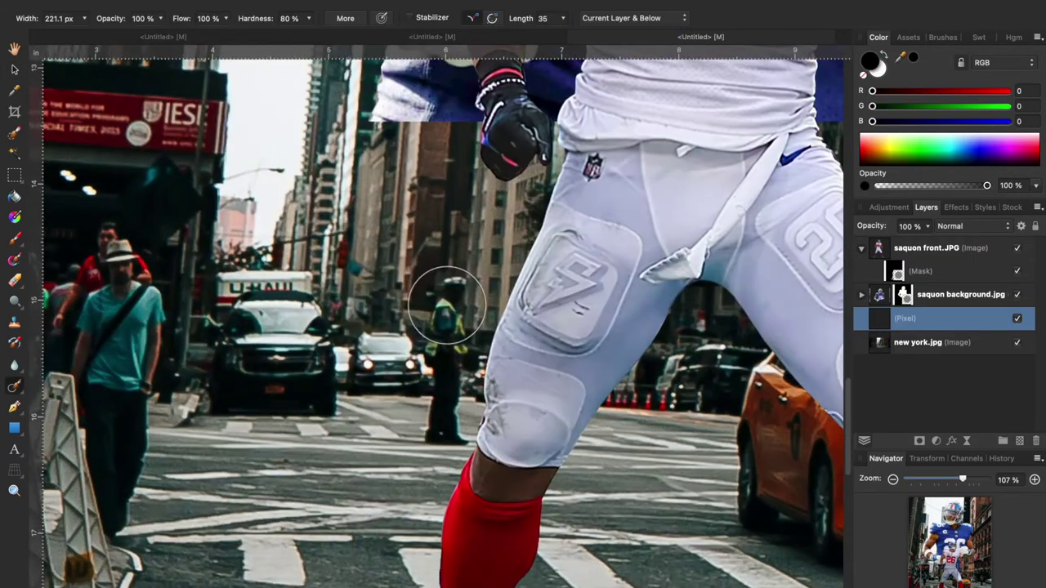
Inpaint the traffic officer and the pedestrians out of the left half of the street on the pixel layer
{"action": "left_click_drag", "start_coordinate": [446, 303], "coordinate": [449, 441]}
{"action": "scroll", "coordinate": [311, 256], "scroll_direction": "left", "scroll_amount": 5}
{"action": "mouse_move", "coordinate": [312, 256]}
{"action": "left_mouse_down"}
{"action": "mouse_move", "coordinate": [327, 523]}
{"action": "mouse_move", "coordinate": [315, 333]}
{"action": "left_mouse_up"}
{"action": "mouse_move", "coordinate": [306, 271]}
{"action": "left_mouse_down"}
{"action": "mouse_move", "coordinate": [206, 254]}
{"action": "mouse_move", "coordinate": [327, 316]}
{"action": "mouse_move", "coordinate": [187, 311]}
{"action": "left_mouse_up"}
{"action": "left_click_drag", "start_coordinate": [103, 362], "coordinate": [90, 375]}
{"action": "scroll", "coordinate": [285, 339], "scroll_direction": "down", "scroll_amount": 3}
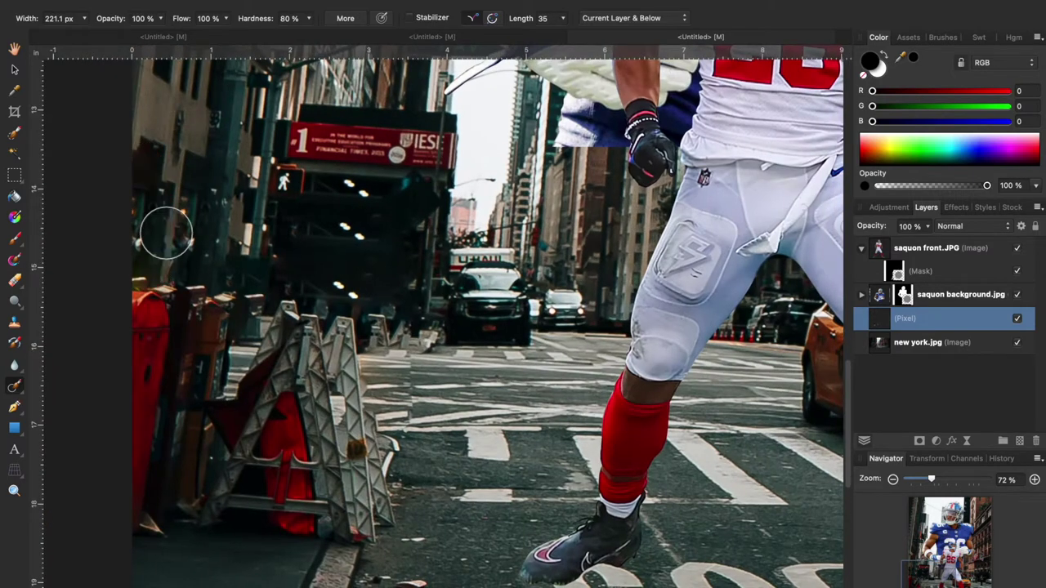
Inpaint the police officers, the white van and the pointing arm out of the street beside the taxi
{"action": "scroll", "coordinate": [686, 297], "scroll_direction": "right", "scroll_amount": 5}
{"action": "scroll", "coordinate": [686, 297], "scroll_direction": "up", "scroll_amount": 4}
{"action": "left_click_drag", "start_coordinate": [575, 213], "coordinate": [572, 509]}
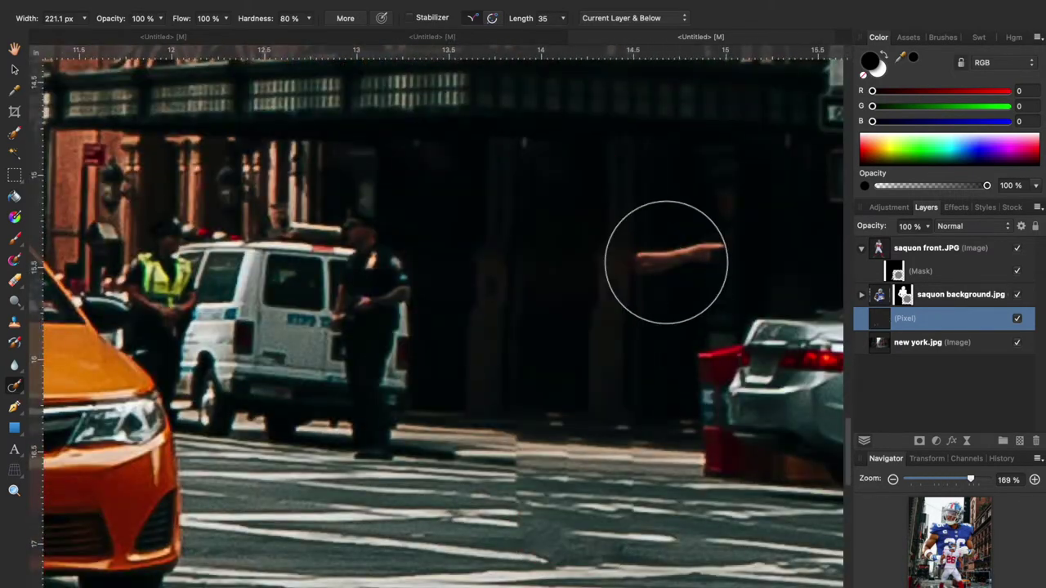
{"action": "mouse_move", "coordinate": [380, 233]}
{"action": "left_mouse_down"}
{"action": "mouse_move", "coordinate": [393, 402]}
{"action": "mouse_move", "coordinate": [619, 400]}
{"action": "left_mouse_up"}
{"action": "left_click_drag", "start_coordinate": [384, 266], "coordinate": [530, 276]}
{"action": "left_click_drag", "start_coordinate": [411, 355], "coordinate": [573, 366]}
{"action": "left_click_drag", "start_coordinate": [453, 385], "coordinate": [598, 403]}
Clean up the smeared retouching beside the taxi with the Clone Brush, sampling from the current layer and below
{"action": "left_click", "coordinate": [14, 322]}
{"action": "scroll", "coordinate": [401, 366], "scroll_direction": "right", "scroll_amount": 3}
{"action": "scroll", "coordinate": [401, 366], "scroll_direction": "down", "scroll_amount": 1}
{"action": "scroll", "coordinate": [401, 365], "scroll_direction": "right", "scroll_amount": 2}
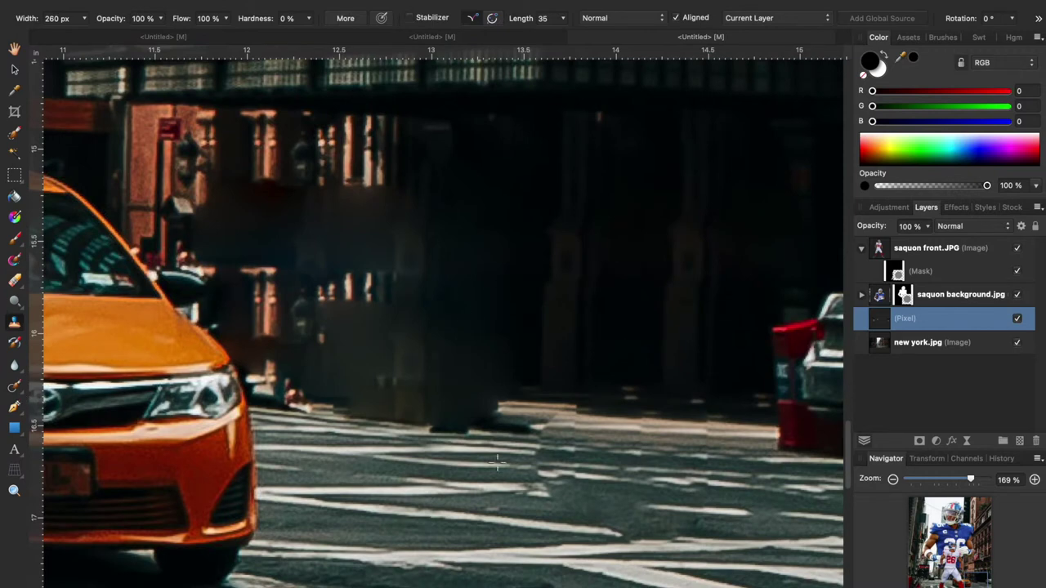
{"action": "left_click", "coordinate": [776, 18]}
{"action": "left_click", "coordinate": [771, 33]}
{"action": "mouse_move", "coordinate": [422, 439]}
{"action": "left_mouse_down"}
{"action": "mouse_move", "coordinate": [360, 442]}
{"action": "mouse_move", "coordinate": [518, 447]}
{"action": "left_mouse_up"}
{"action": "mouse_move", "coordinate": [438, 295]}
{"action": "left_mouse_down"}
{"action": "mouse_move", "coordinate": [399, 286]}
{"action": "mouse_move", "coordinate": [409, 257]}
{"action": "mouse_move", "coordinate": [410, 386]}
{"action": "mouse_move", "coordinate": [471, 391]}
{"action": "mouse_move", "coordinate": [468, 135]}
{"action": "mouse_move", "coordinate": [429, 269]}
{"action": "mouse_move", "coordinate": [505, 269]}
{"action": "mouse_move", "coordinate": [506, 367]}
{"action": "mouse_move", "coordinate": [492, 384]}
{"action": "mouse_move", "coordinate": [498, 377]}
{"action": "mouse_move", "coordinate": [505, 392]}
{"action": "mouse_move", "coordinate": [500, 287]}
{"action": "left_mouse_up"}
{"action": "left_click", "coordinate": [562, 253], "text": "alt"}
{"action": "scroll", "coordinate": [464, 155], "scroll_direction": "left", "scroll_amount": 4}
{"action": "left_click", "coordinate": [659, 365], "text": "alt"}
Add a new pixel layer above the retouching layer, and place a Recolor adjustment above the street layers
{"action": "scroll", "coordinate": [580, 340], "scroll_direction": "down", "scroll_amount": 4}
{"action": "scroll", "coordinate": [580, 338], "scroll_direction": "down", "scroll_amount": 3}
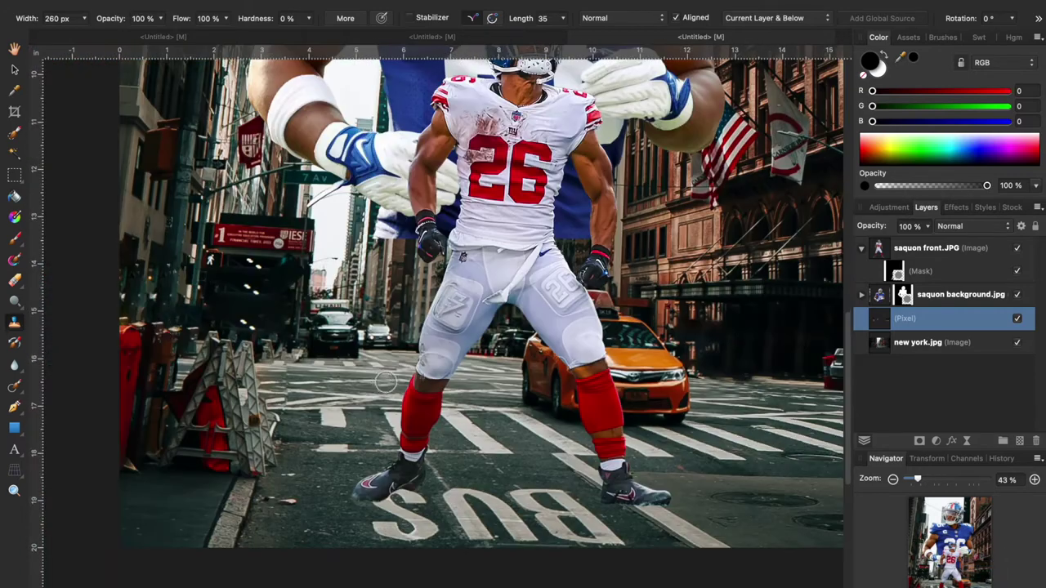
{"action": "scroll", "coordinate": [386, 381], "scroll_direction": "down", "scroll_amount": 3}
{"action": "key", "text": "ctrl+shift+n"}
{"action": "left_click", "coordinate": [15, 71]}
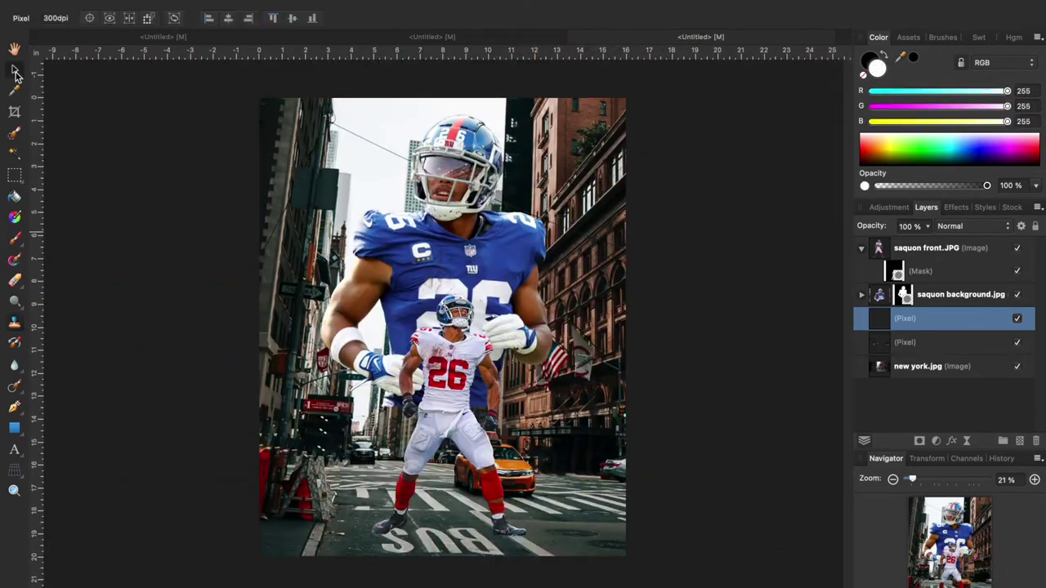
{"action": "left_click", "coordinate": [889, 207]}
{"action": "scroll", "coordinate": [899, 350], "scroll_direction": "up", "scroll_amount": 10}
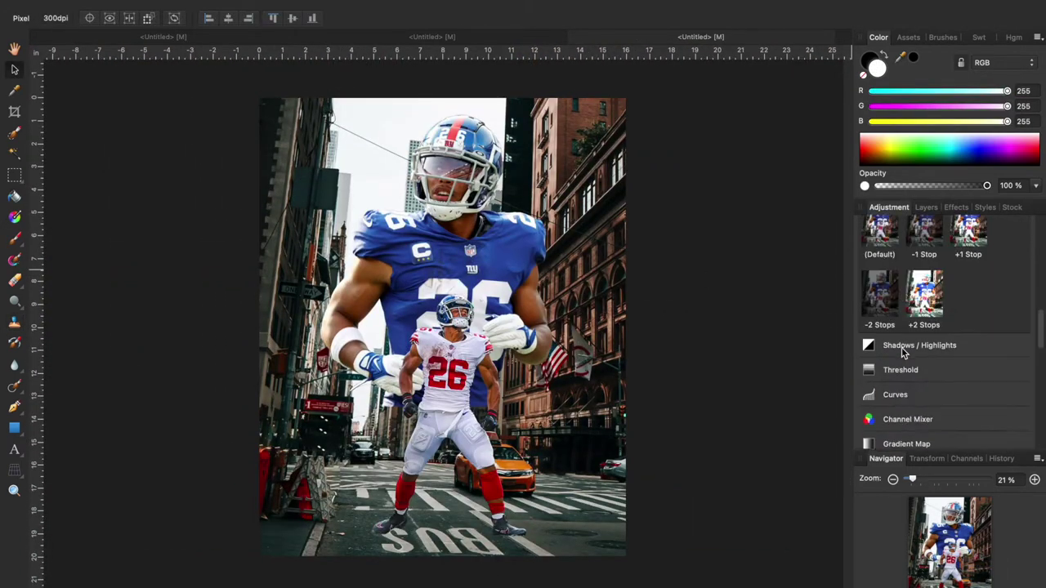
{"action": "left_click", "coordinate": [923, 310]}
{"action": "left_click", "coordinate": [926, 208]}
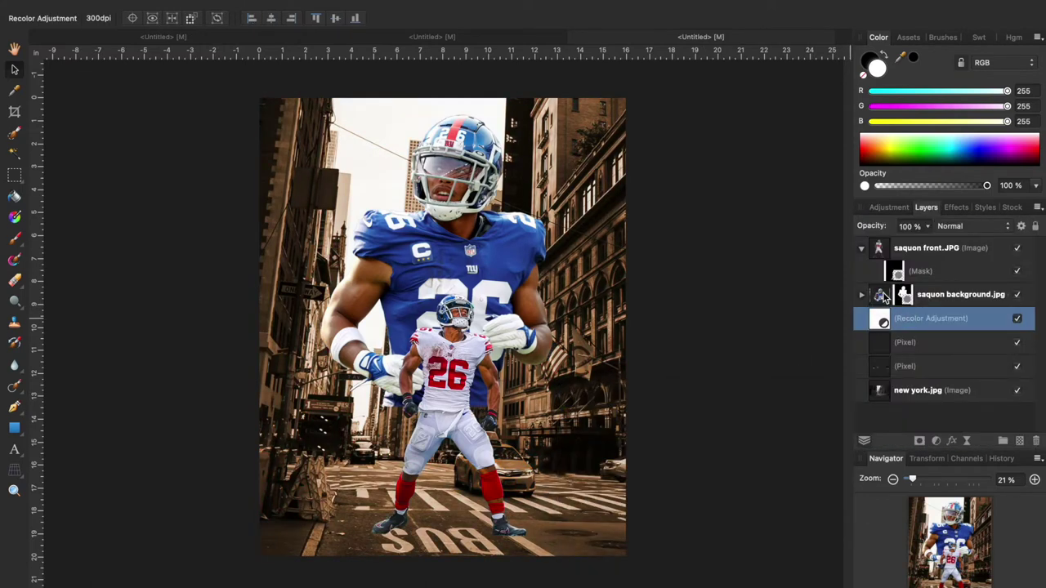
Set the Recolor adjustment's blend mode to Overlay and lower its opacity
{"action": "left_click_drag", "start_coordinate": [882, 298], "coordinate": [881, 296]}
{"action": "left_click", "coordinate": [972, 225]}
{"action": "left_click", "coordinate": [956, 400]}
{"action": "left_click", "coordinate": [927, 225]}
{"action": "left_click_drag", "start_coordinate": [871, 243], "coordinate": [828, 248]}
Duplicate the Recolor adjustment and nest the copy inside saquon front.JPG
{"action": "right_click", "coordinate": [899, 318]}
{"action": "left_click", "coordinate": [927, 415]}
{"action": "left_click_drag", "start_coordinate": [903, 338], "coordinate": [887, 254]}
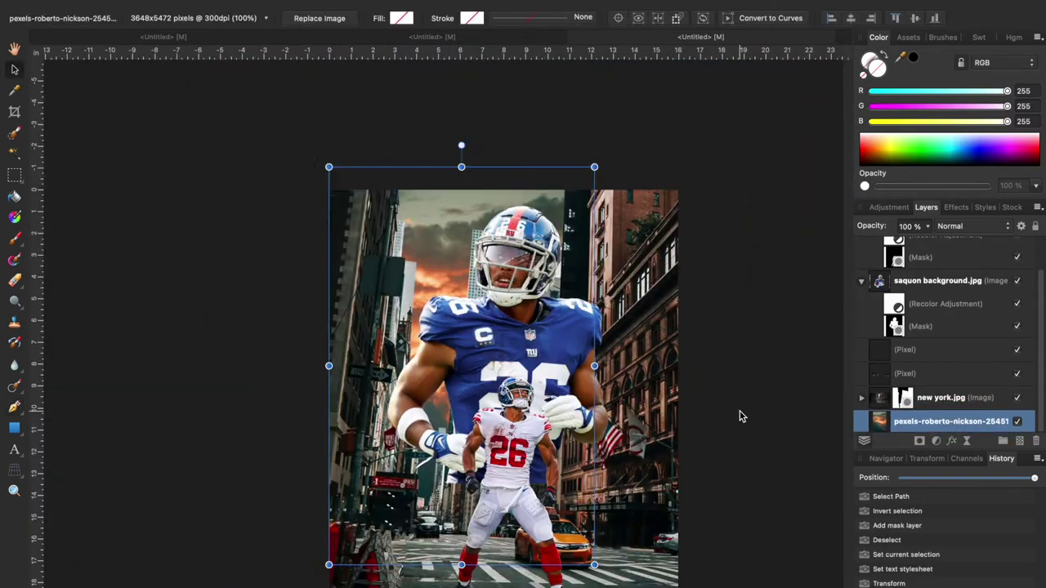
Move the sunset sky image so that its left edge aligns with the canvas edge
{"action": "left_click_drag", "start_coordinate": [739, 416], "coordinate": [716, 360]}
{"action": "left_click_drag", "start_coordinate": [488, 324], "coordinate": [441, 347]}
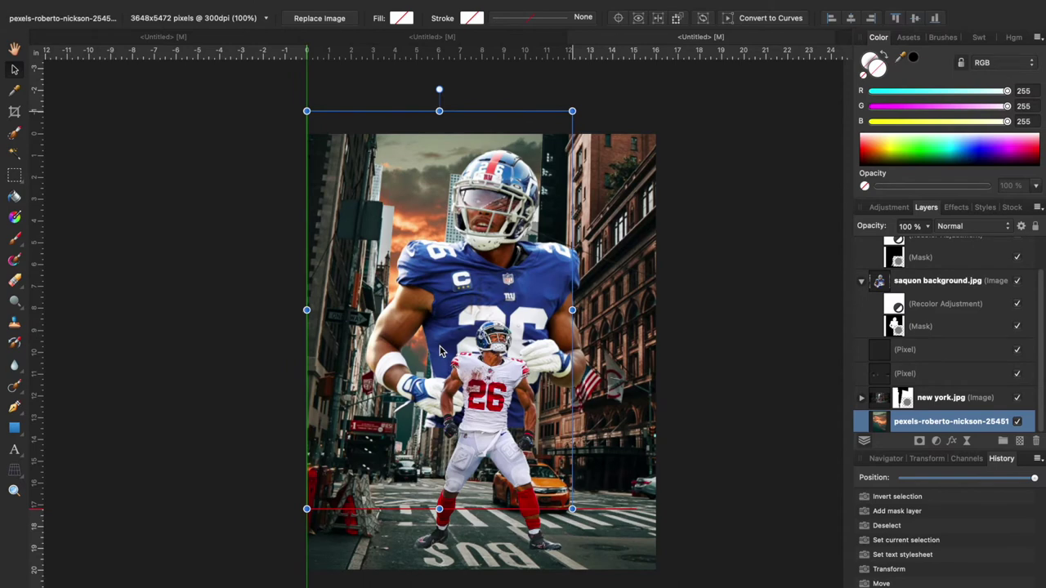
Add a pixel layer above new york.jpg and sample an orange from the sunset sky as the paint colour
{"action": "left_click", "coordinate": [1013, 441]}
{"action": "left_click_drag", "start_coordinate": [900, 56], "coordinate": [418, 230]}
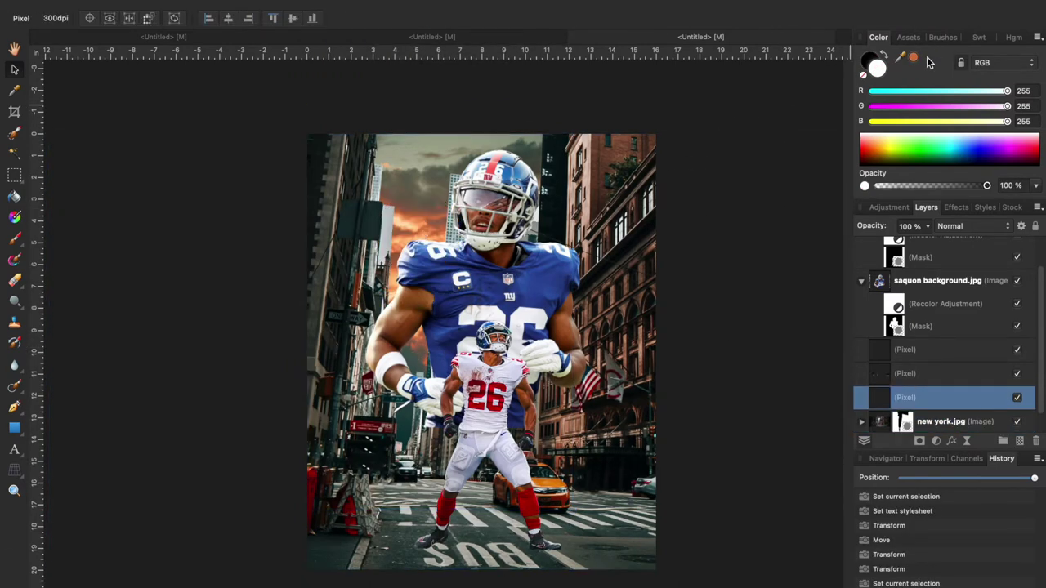
{"action": "left_click", "coordinate": [913, 58]}
Paint orange haze over the buildings and street behind the players with a soft 2000 px Masking brush at 4 % flow
{"action": "left_click", "coordinate": [20, 242]}
{"action": "left_click", "coordinate": [81, 241]}
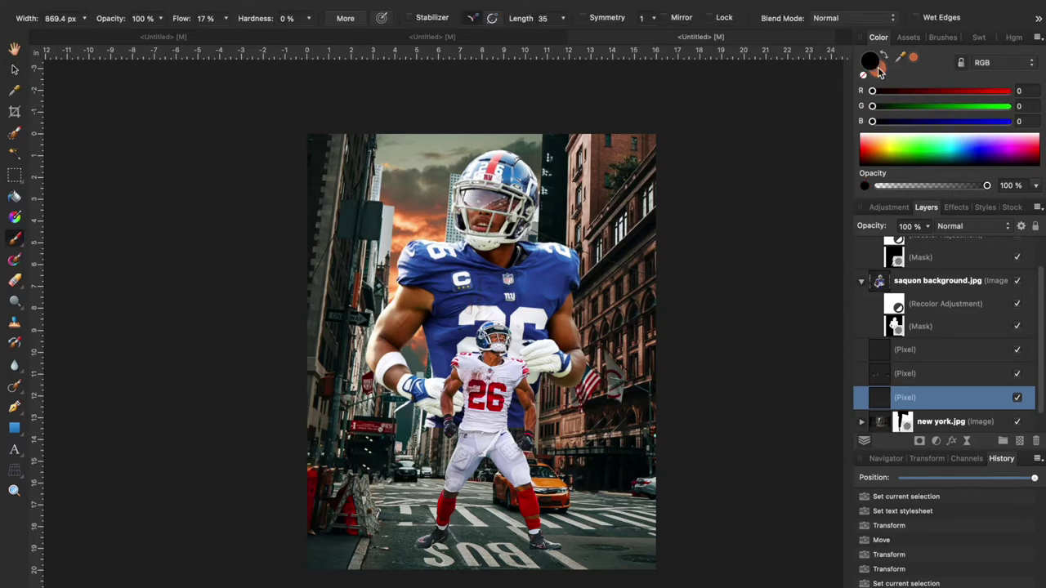
{"action": "left_click", "coordinate": [948, 36]}
{"action": "left_click", "coordinate": [956, 78]}
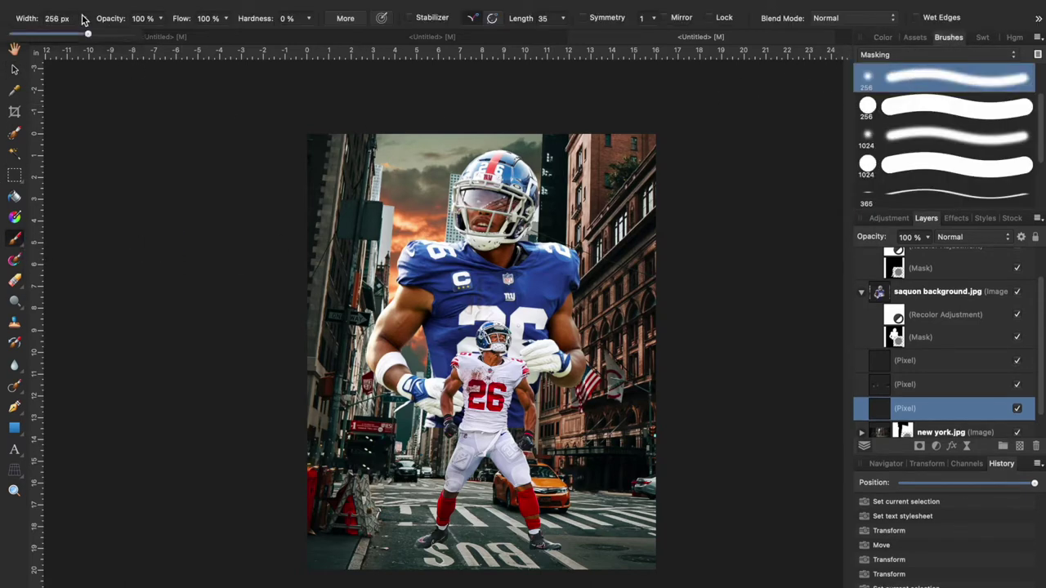
{"action": "left_click", "coordinate": [114, 34]}
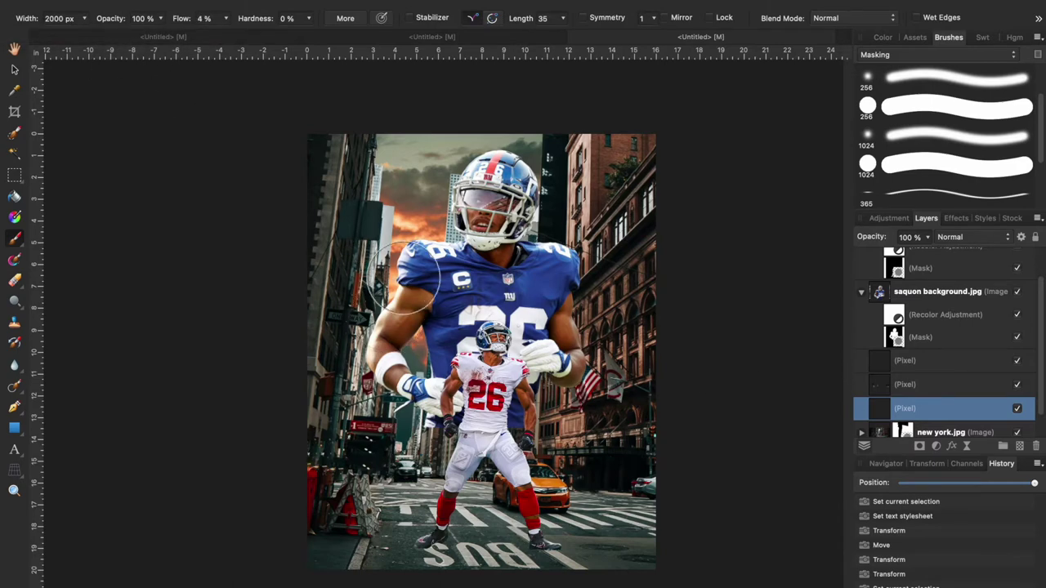
{"action": "mouse_move", "coordinate": [405, 267]}
{"action": "left_mouse_down"}
{"action": "mouse_move", "coordinate": [458, 258]}
{"action": "mouse_move", "coordinate": [460, 229]}
{"action": "mouse_move", "coordinate": [432, 212]}
{"action": "mouse_move", "coordinate": [423, 263]}
{"action": "mouse_move", "coordinate": [390, 253]}
{"action": "left_mouse_up"}
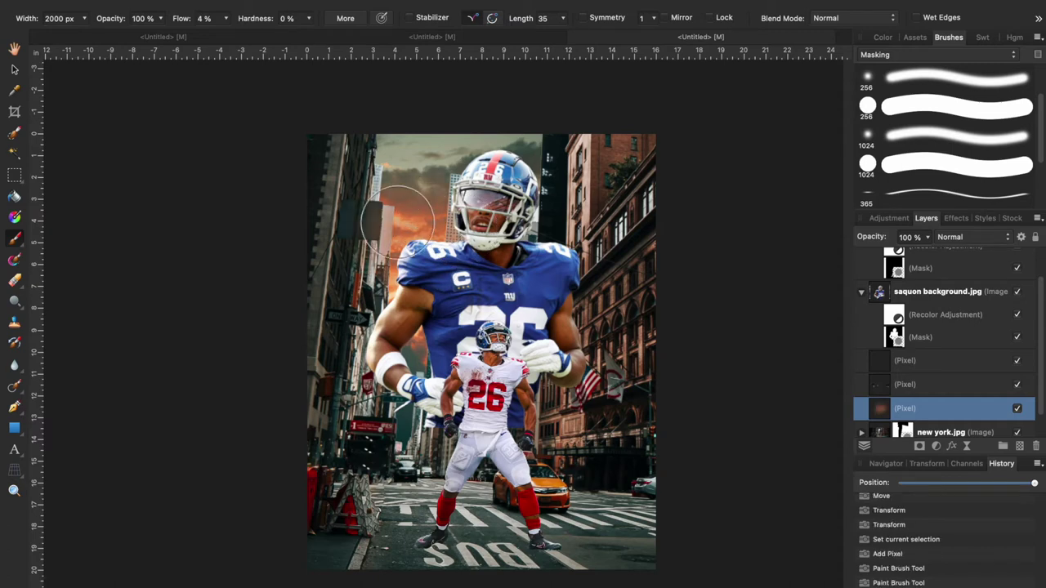
{"action": "mouse_move", "coordinate": [414, 404]}
{"action": "left_mouse_down"}
{"action": "mouse_move", "coordinate": [399, 445]}
{"action": "mouse_move", "coordinate": [415, 428]}
{"action": "mouse_move", "coordinate": [390, 416]}
{"action": "mouse_move", "coordinate": [517, 450]}
{"action": "mouse_move", "coordinate": [545, 424]}
{"action": "mouse_move", "coordinate": [554, 455]}
{"action": "mouse_move", "coordinate": [423, 445]}
{"action": "mouse_move", "coordinate": [379, 467]}
{"action": "left_mouse_up"}
{"action": "left_click_drag", "start_coordinate": [394, 359], "coordinate": [379, 416]}
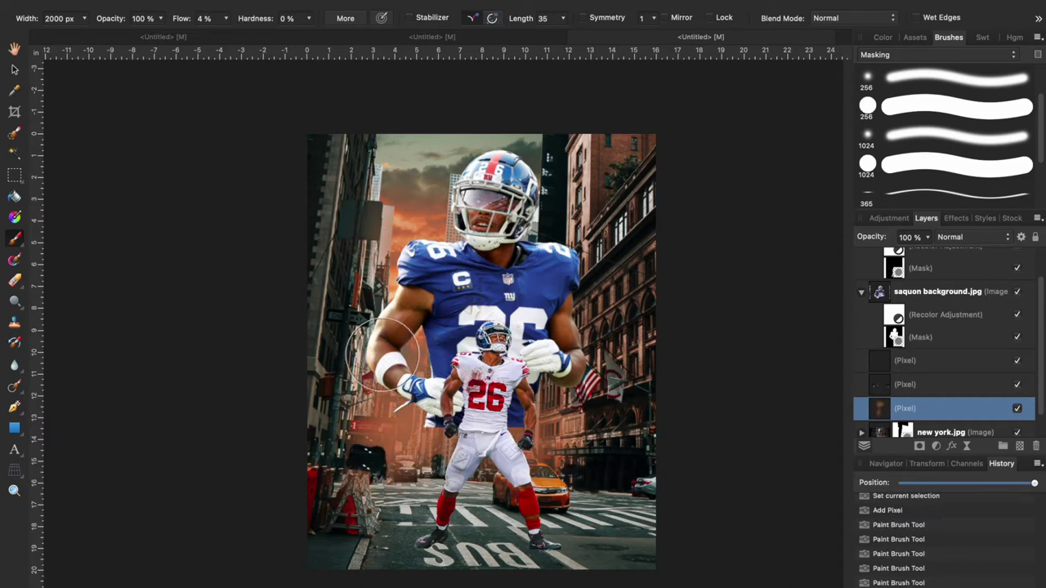
Sample a light peach (RGB 254, 214, 165) from the sky and paint a second haze around the large player on a new pixel layer
{"action": "left_click", "coordinate": [888, 37]}
{"action": "mouse_move", "coordinate": [913, 59]}
{"action": "left_mouse_down"}
{"action": "mouse_move", "coordinate": [913, 75]}
{"action": "mouse_move", "coordinate": [471, 229]}
{"action": "mouse_move", "coordinate": [408, 220]}
{"action": "left_mouse_up"}
{"action": "left_click", "coordinate": [1016, 398]}
{"action": "left_click", "coordinate": [913, 58]}
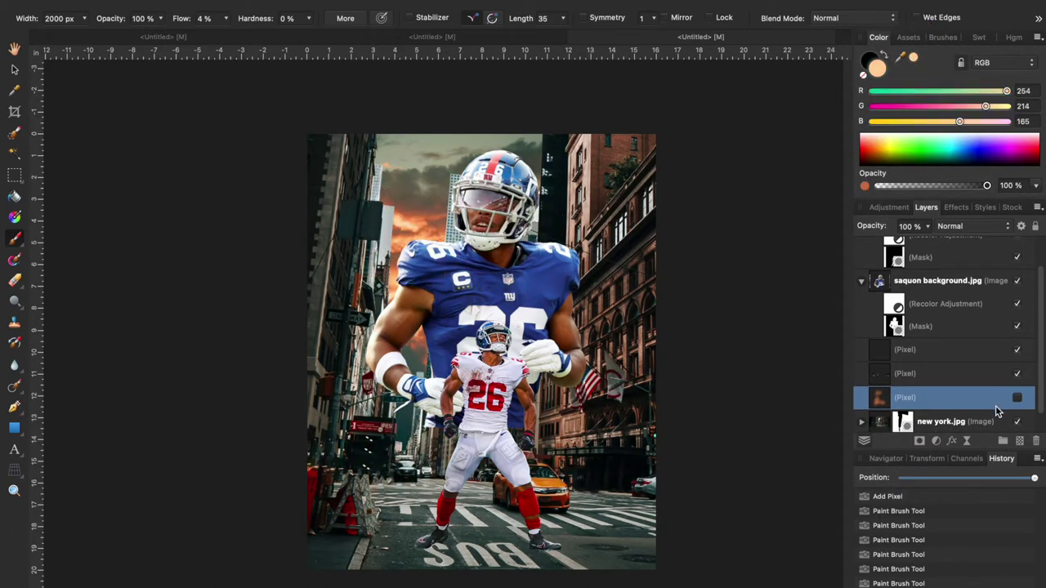
{"action": "left_click", "coordinate": [1019, 441]}
{"action": "left_click", "coordinate": [1017, 421]}
{"action": "mouse_move", "coordinate": [410, 363]}
{"action": "left_mouse_down"}
{"action": "mouse_move", "coordinate": [414, 253]}
{"action": "mouse_move", "coordinate": [406, 387]}
{"action": "mouse_move", "coordinate": [464, 429]}
{"action": "mouse_move", "coordinate": [376, 299]}
{"action": "mouse_move", "coordinate": [414, 242]}
{"action": "mouse_move", "coordinate": [544, 299]}
{"action": "left_mouse_up"}
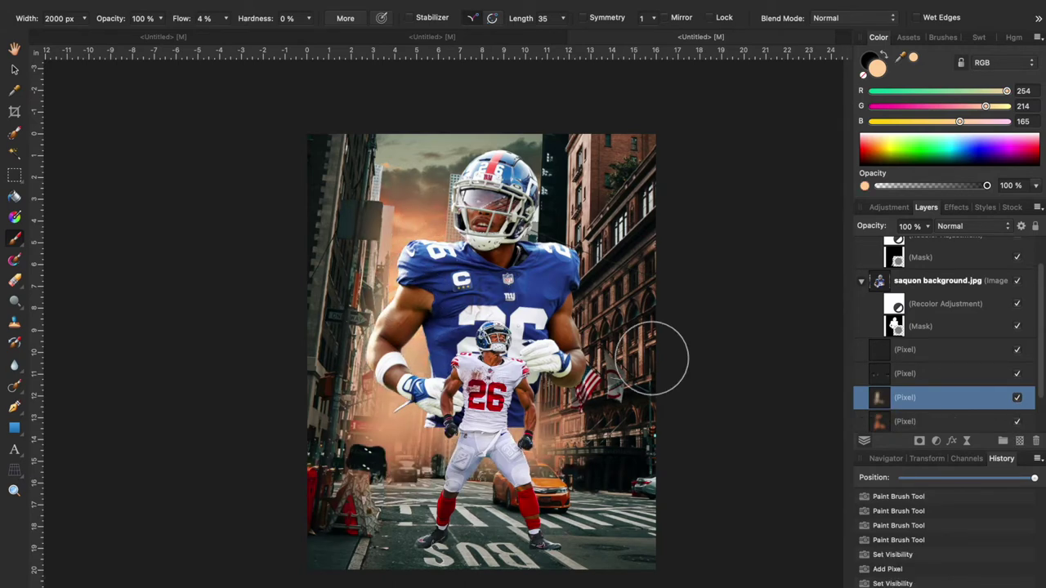
Set the peach haze layer's blend mode to Overlay and the orange haze layer's opacity to 45 %
{"action": "left_click", "coordinate": [927, 227]}
{"action": "left_click", "coordinate": [973, 226]}
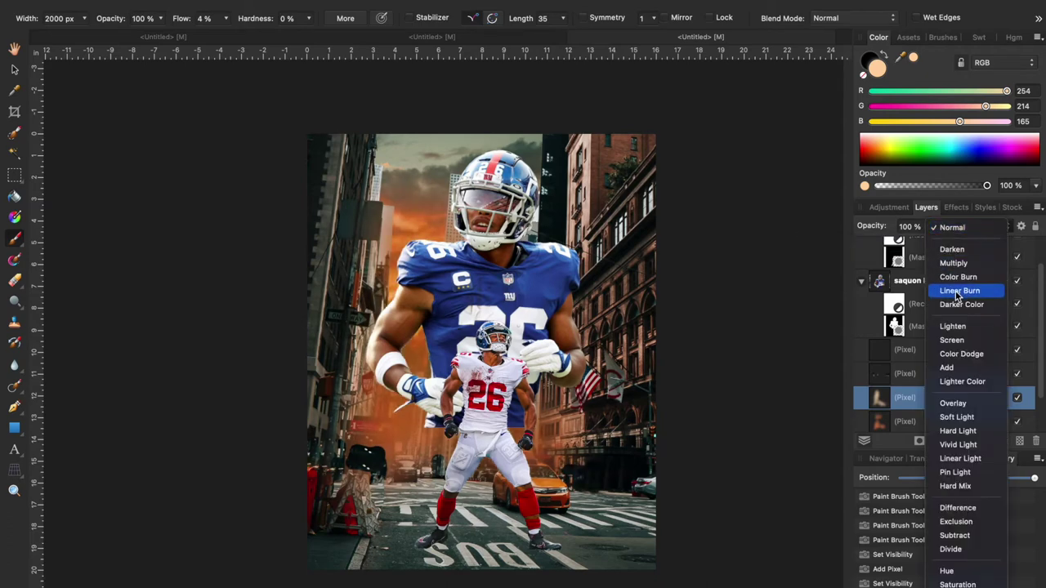
{"action": "left_click", "coordinate": [970, 401]}
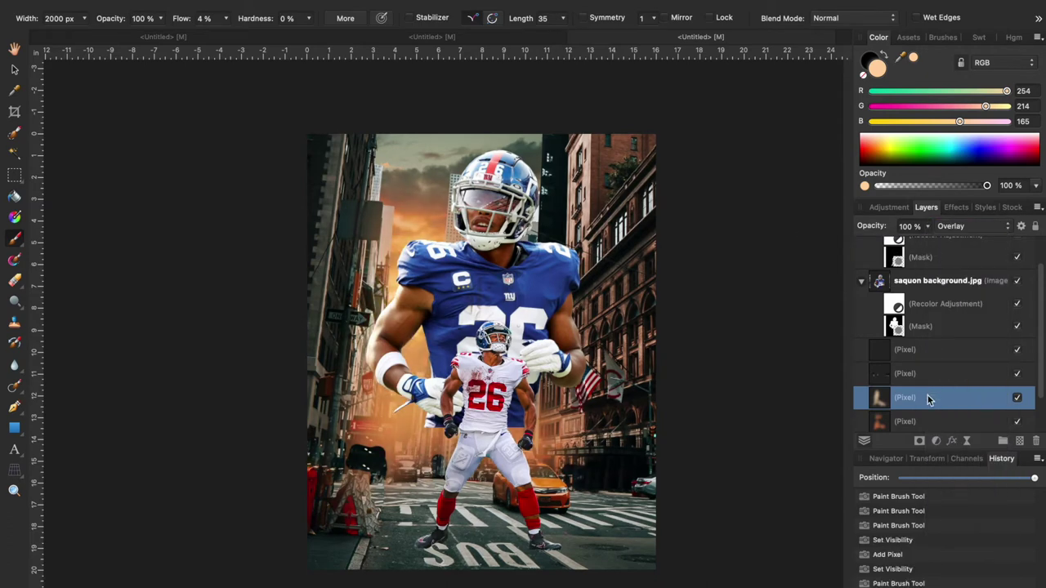
{"action": "left_click", "coordinate": [923, 421]}
{"action": "left_click_drag", "start_coordinate": [927, 227], "coordinate": [849, 245]}
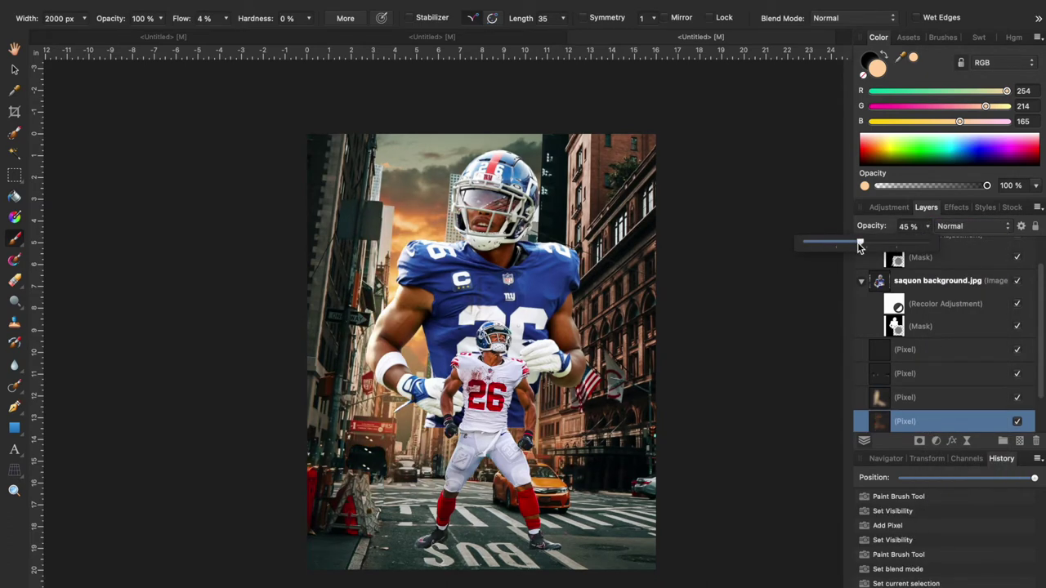
Paint peach haze low across the street with a 3600 px brush on a new pixel layer above the other hazes
{"action": "left_click", "coordinate": [85, 19]}
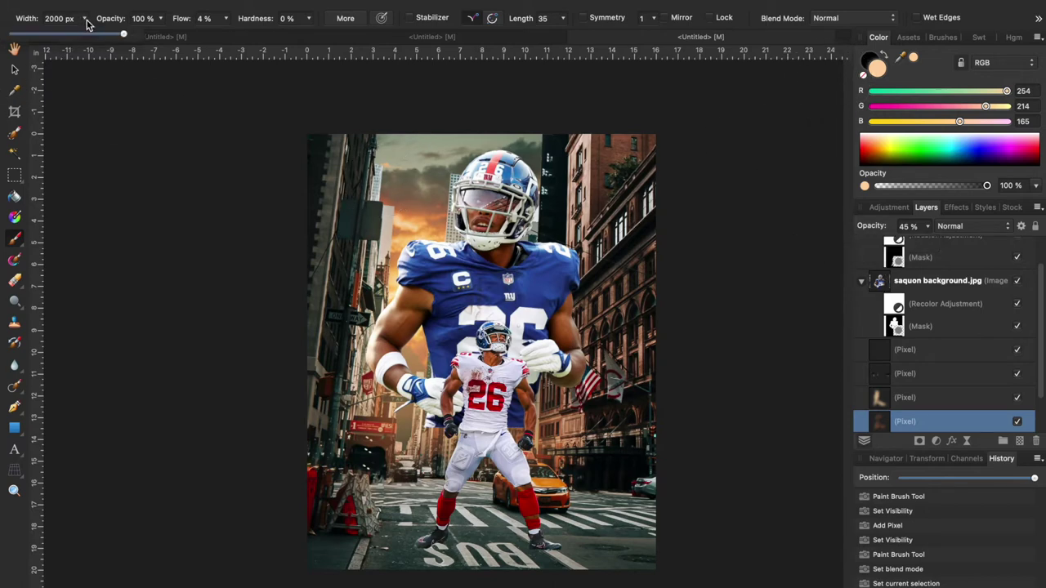
{"action": "left_click", "coordinate": [952, 401]}
{"action": "left_click", "coordinate": [1019, 440]}
{"action": "mouse_move", "coordinate": [520, 375]}
{"action": "left_mouse_down"}
{"action": "mouse_move", "coordinate": [512, 414]}
{"action": "mouse_move", "coordinate": [533, 443]}
{"action": "mouse_move", "coordinate": [420, 437]}
{"action": "left_mouse_up"}
{"action": "left_click", "coordinate": [433, 430]}
{"action": "left_click", "coordinate": [391, 423]}
{"action": "left_click", "coordinate": [368, 380]}
{"action": "left_click", "coordinate": [430, 397]}
{"action": "mouse_move", "coordinate": [932, 400]}
{"action": "left_mouse_down"}
{"action": "mouse_move", "coordinate": [933, 375]}
{"action": "mouse_move", "coordinate": [934, 402]}
{"action": "left_mouse_up"}
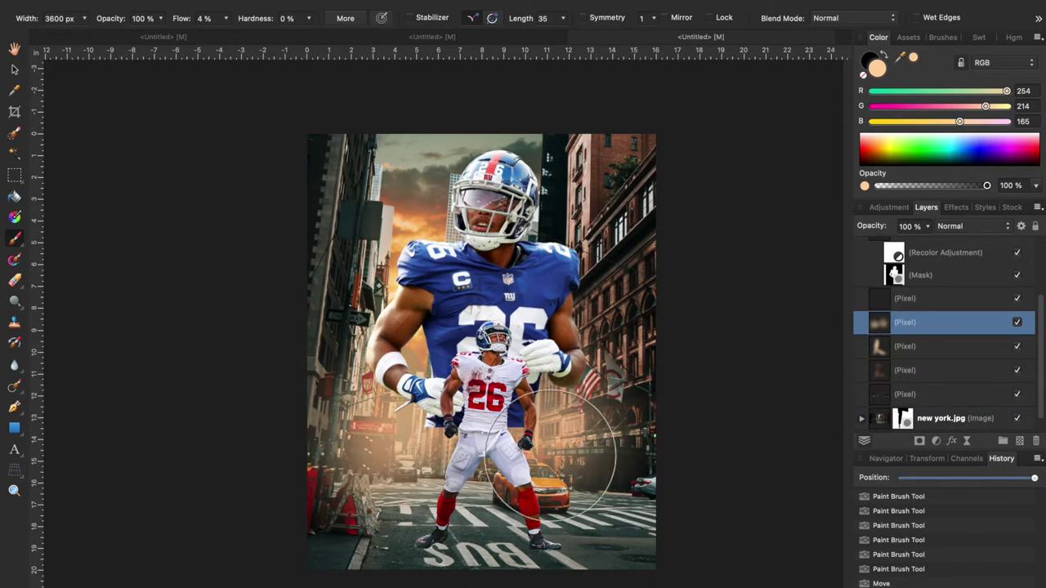
Reduce the street-level haze layer's opacity to 66 %, keeping its blend mode at Normal
{"action": "left_click", "coordinate": [1016, 322]}
{"action": "left_click", "coordinate": [1016, 322]}
{"action": "left_click", "coordinate": [960, 229]}
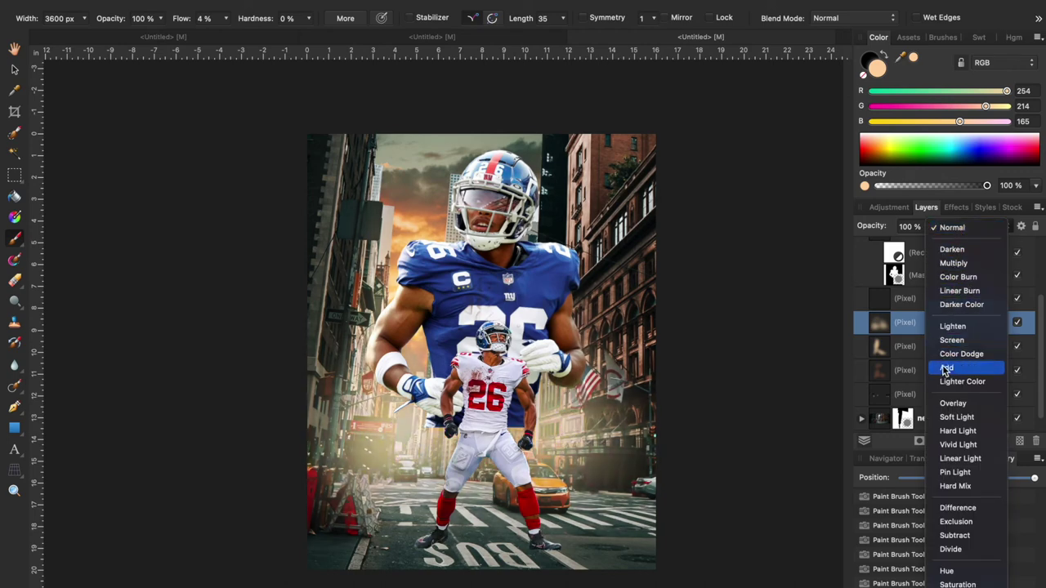
{"action": "left_click", "coordinate": [950, 227]}
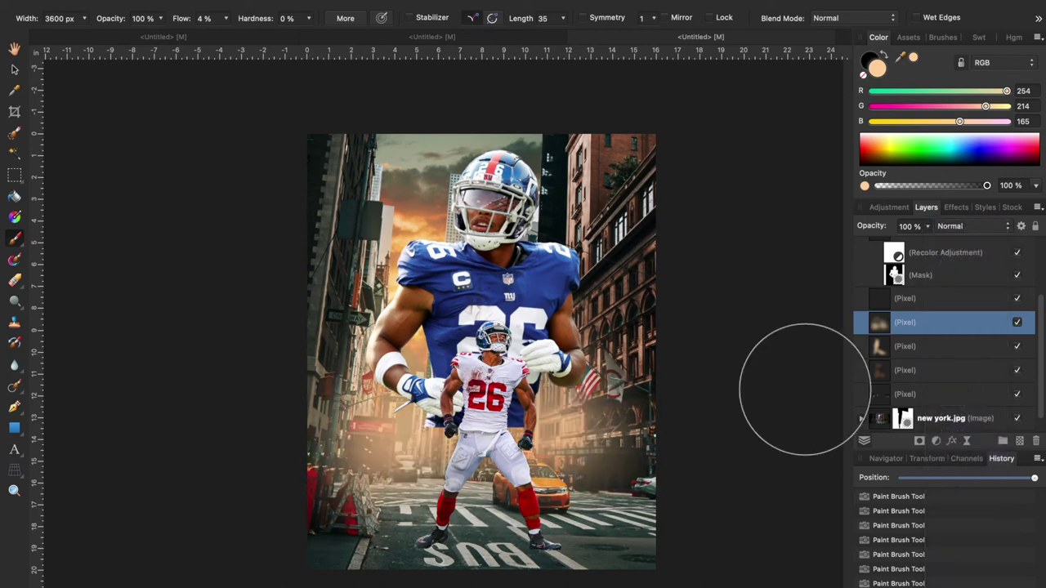
{"action": "left_click_drag", "start_coordinate": [927, 226], "coordinate": [886, 244]}
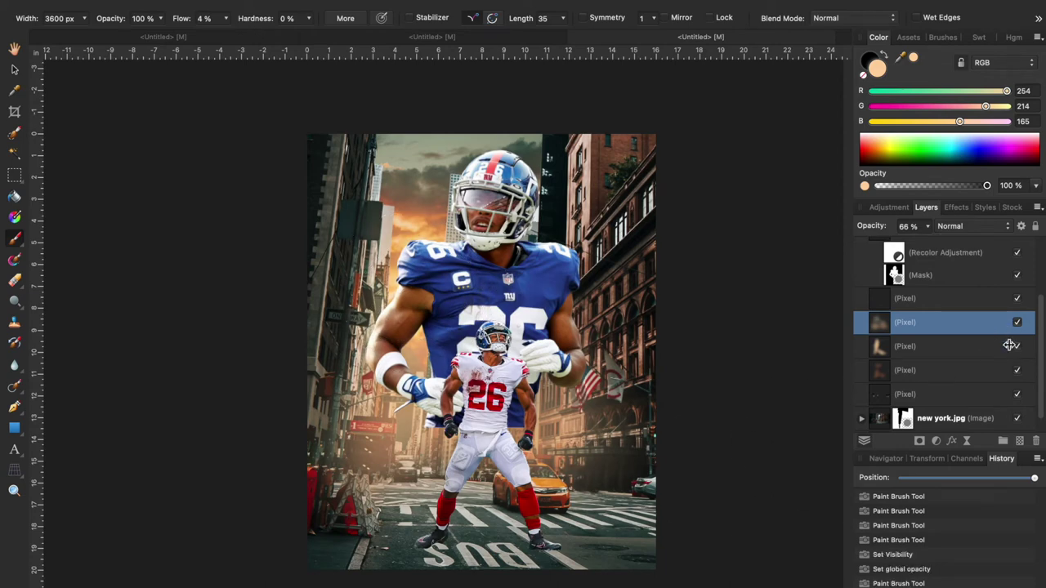
Darken the side edges of the poster with soft black brush strokes on a new pixel layer
{"action": "left_click", "coordinate": [1022, 441]}
{"action": "key", "text": "d"}
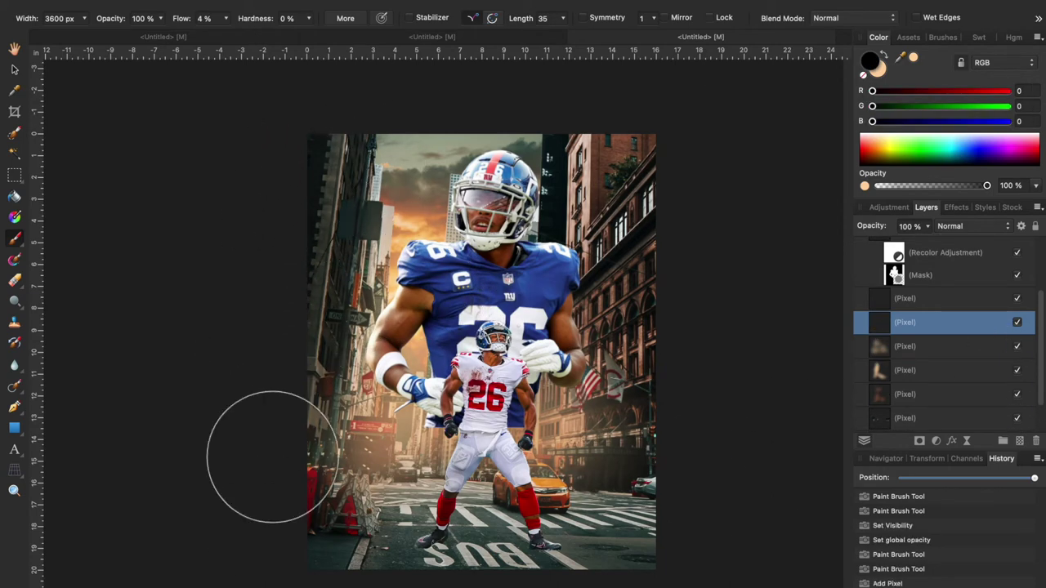
{"action": "mouse_move", "coordinate": [677, 542]}
{"action": "left_mouse_down"}
{"action": "mouse_move", "coordinate": [625, 428]}
{"action": "mouse_move", "coordinate": [626, 262]}
{"action": "mouse_move", "coordinate": [612, 175]}
{"action": "mouse_move", "coordinate": [632, 212]}
{"action": "left_mouse_up"}
{"action": "left_click", "coordinate": [633, 207]}
{"action": "left_click", "coordinate": [678, 481]}
{"action": "left_click", "coordinate": [656, 522]}
{"action": "left_click_drag", "start_coordinate": [327, 467], "coordinate": [353, 445]}
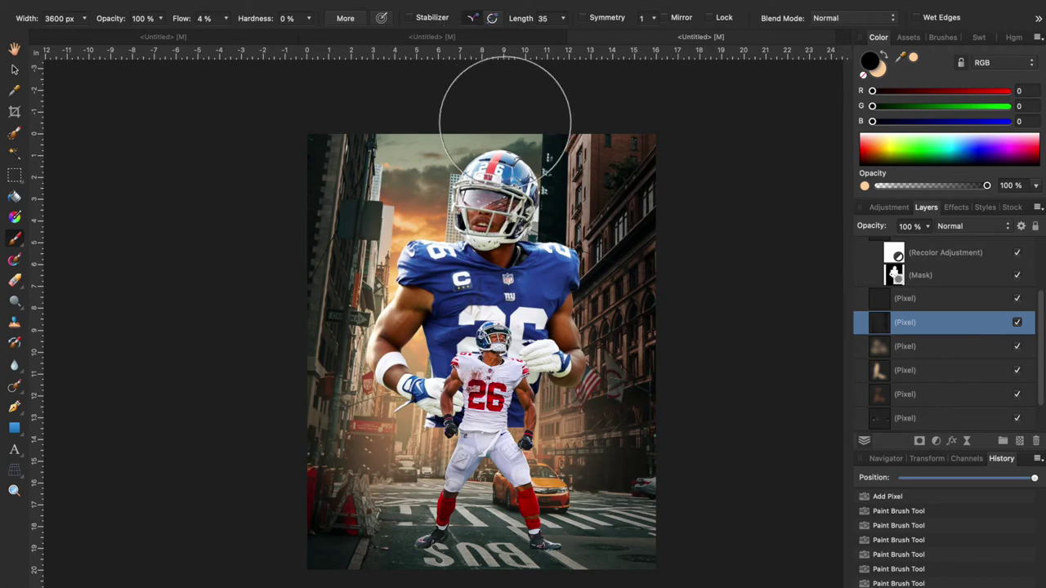
Duplicate the saquon background.jpg layer
{"action": "key", "text": "v"}
{"action": "scroll", "coordinate": [908, 319], "scroll_direction": "up", "scroll_amount": 3}
{"action": "right_click", "coordinate": [907, 317]}
{"action": "left_click", "coordinate": [918, 458]}
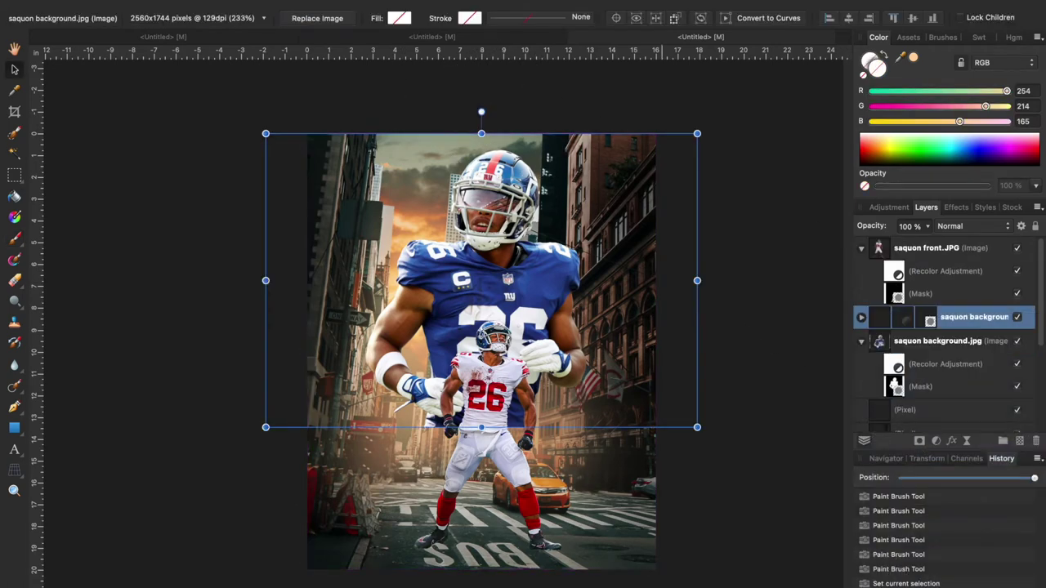
Apply the Clarity filter to the duplicated saquon background.jpg layer at about 74 % strength
{"action": "left_click", "coordinate": [421, 4]}
{"action": "mouse_move", "coordinate": [457, 13]}
{"action": "left_click", "coordinate": [602, 33]}
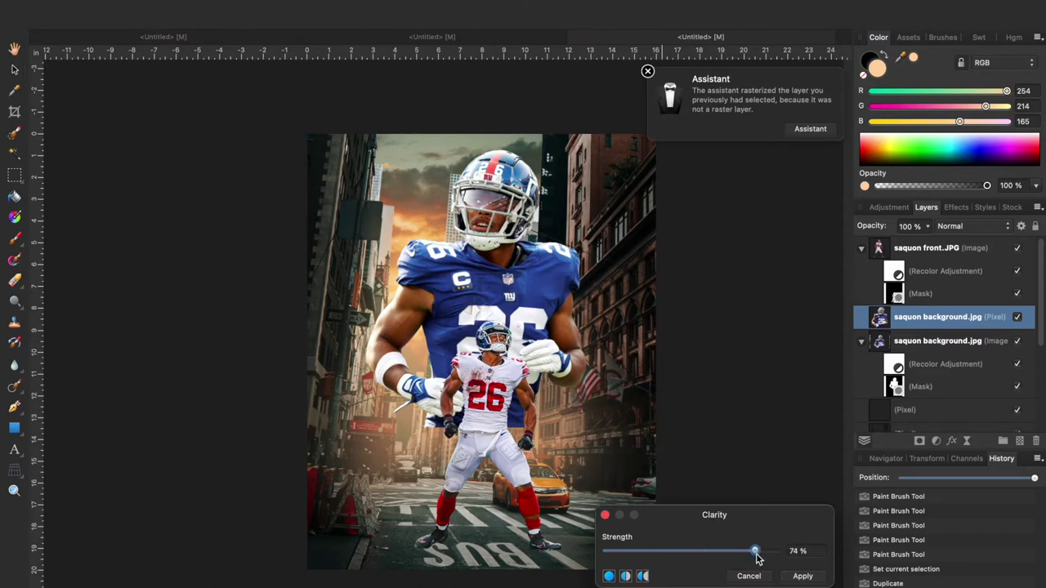
{"action": "left_click", "coordinate": [797, 575]}
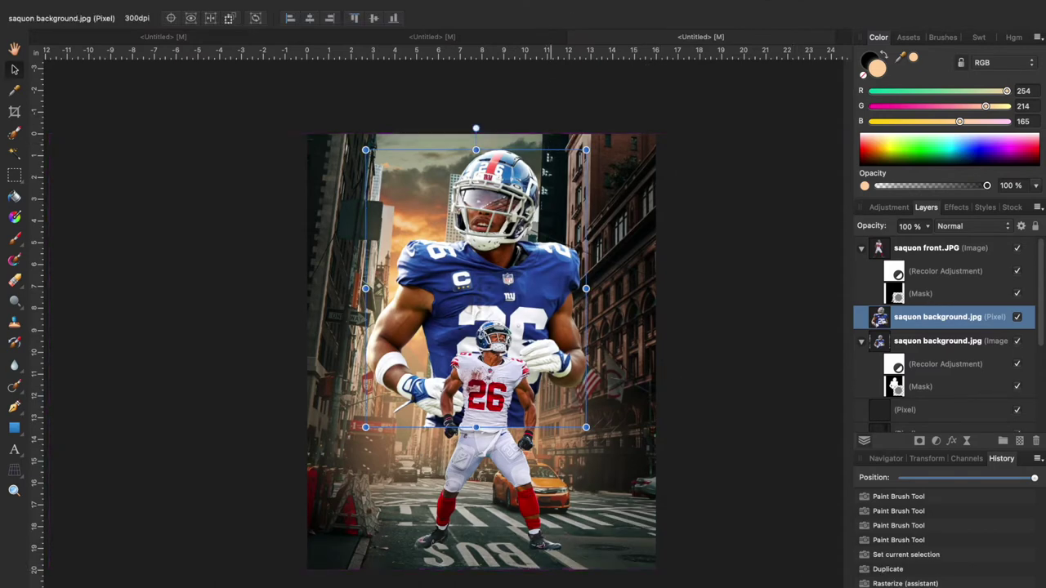
Apply another Clarity pass to the rasterized saquon background.jpg copy at about 33 % strength
{"action": "left_click", "coordinate": [445, 4]}
{"action": "left_click", "coordinate": [421, 4]}
{"action": "mouse_move", "coordinate": [436, 38]}
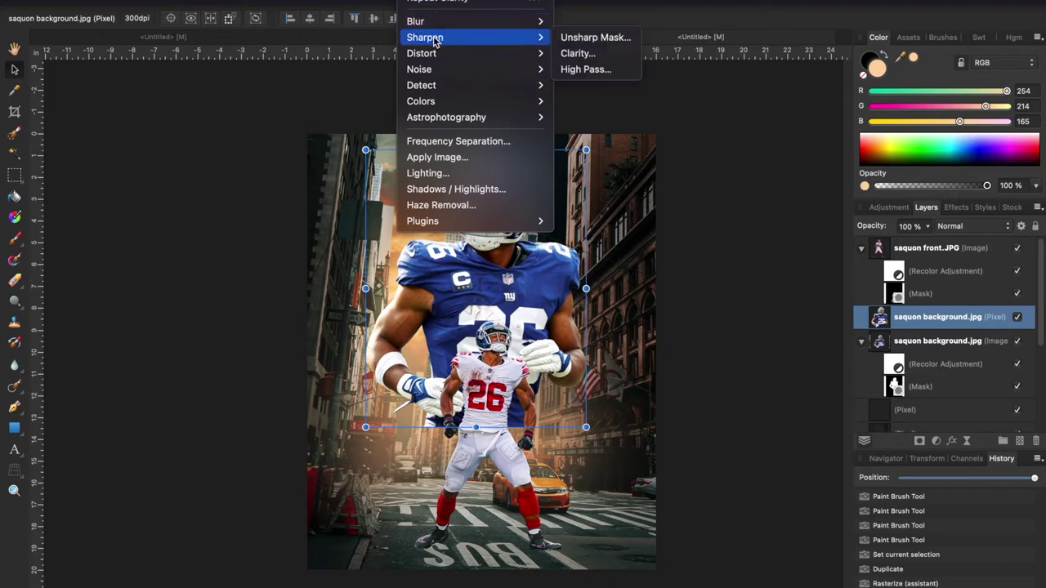
{"action": "left_click", "coordinate": [577, 53]}
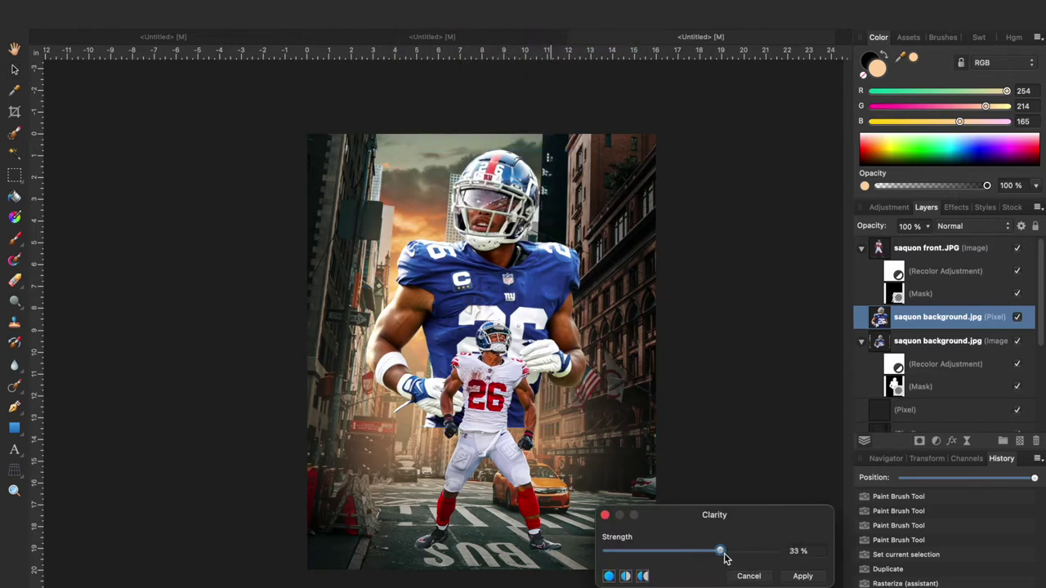
{"action": "left_click", "coordinate": [801, 576]}
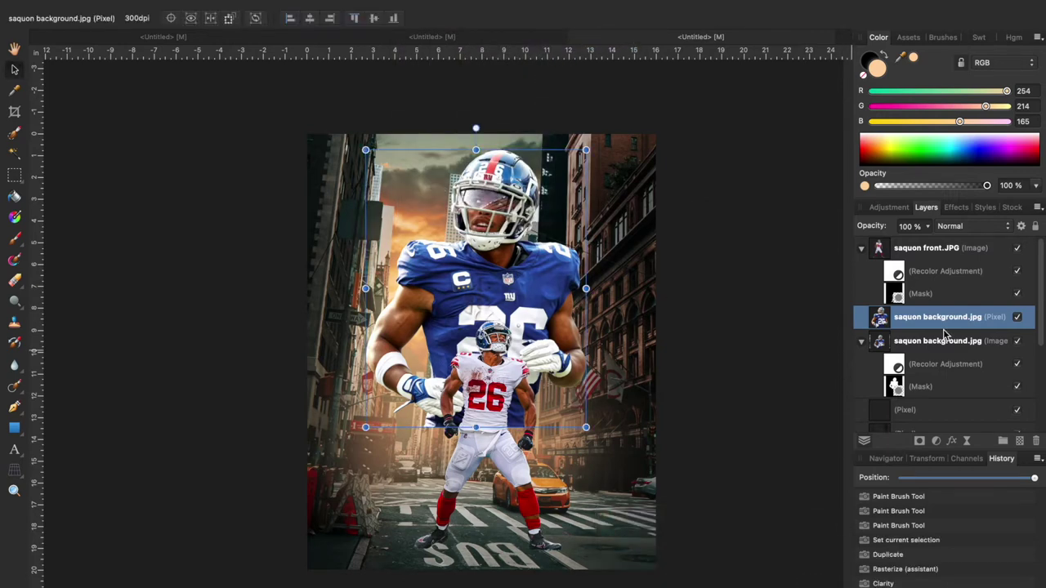
Lower the sharpened copy's opacity to 60 % and group it with the original saquon background.jpg, keeping the recolor adjustment above both
{"action": "left_click", "coordinate": [926, 228]}
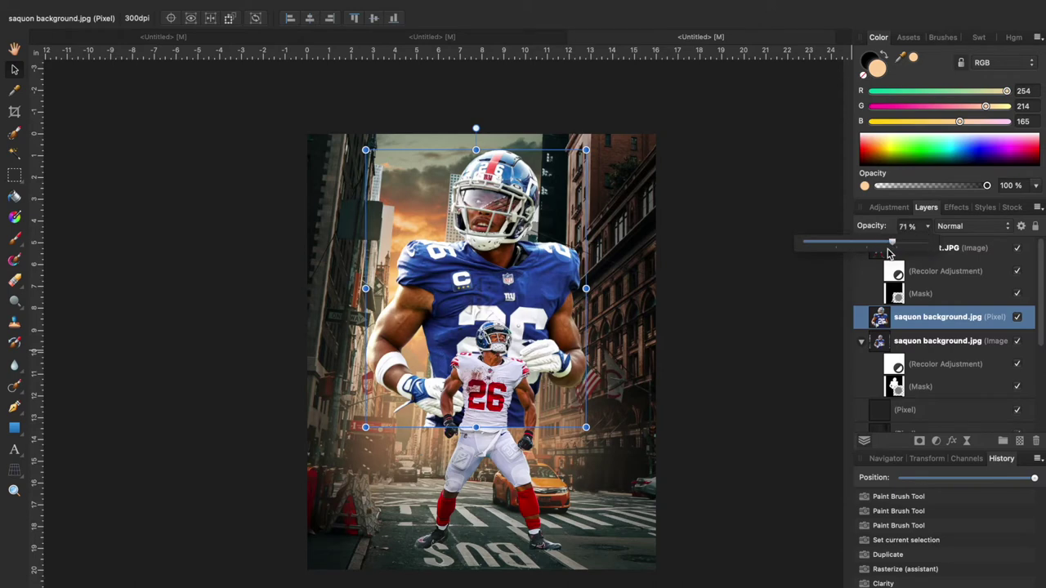
{"action": "left_click", "coordinate": [894, 348], "text": "shift"}
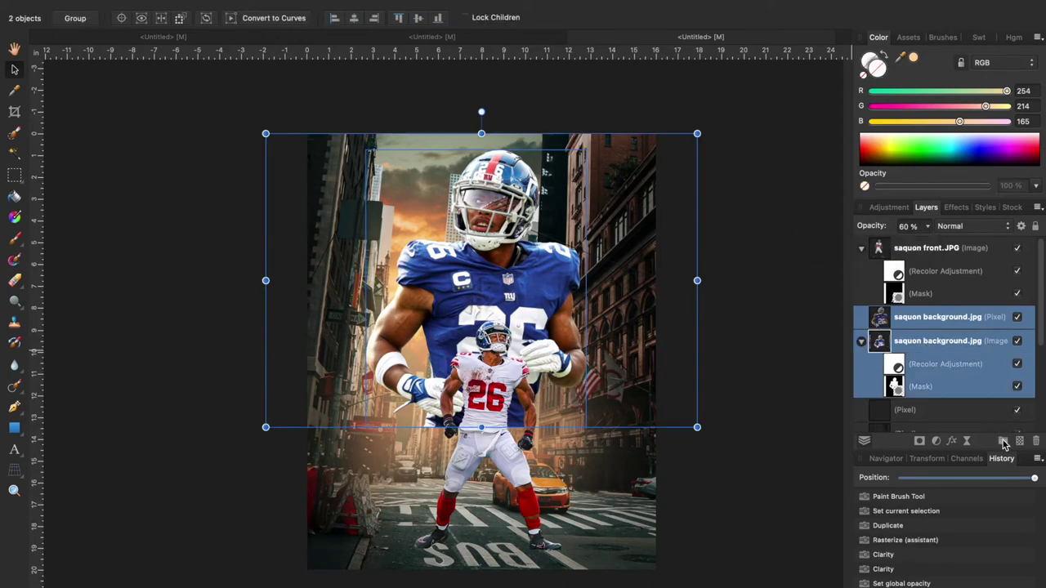
{"action": "key", "text": "super+g"}
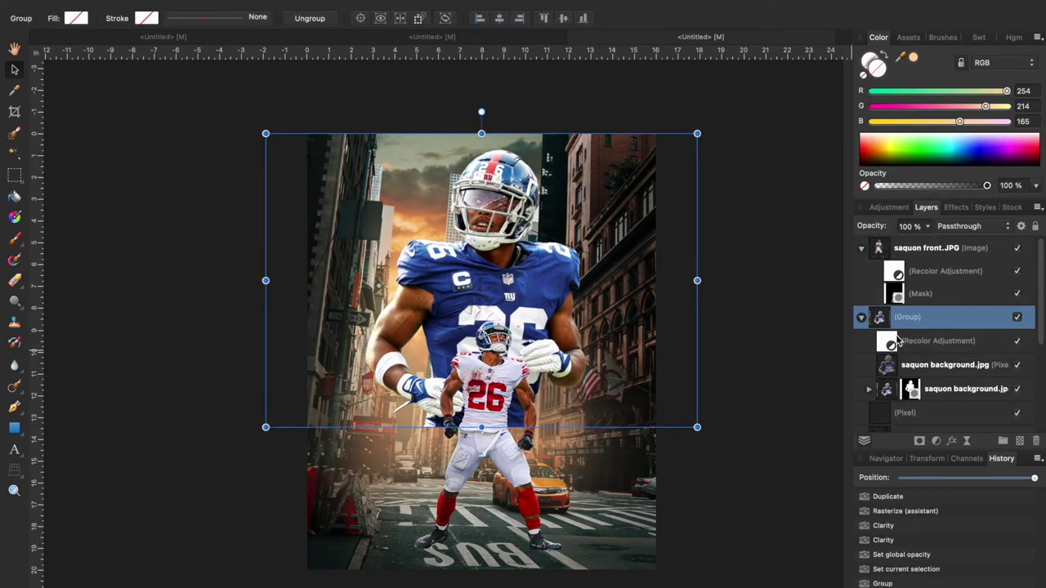
Add an Exposure adjustment of -3.081 above the group's recolor adjustment and fill its mask with black
{"action": "left_click", "coordinate": [914, 349]}
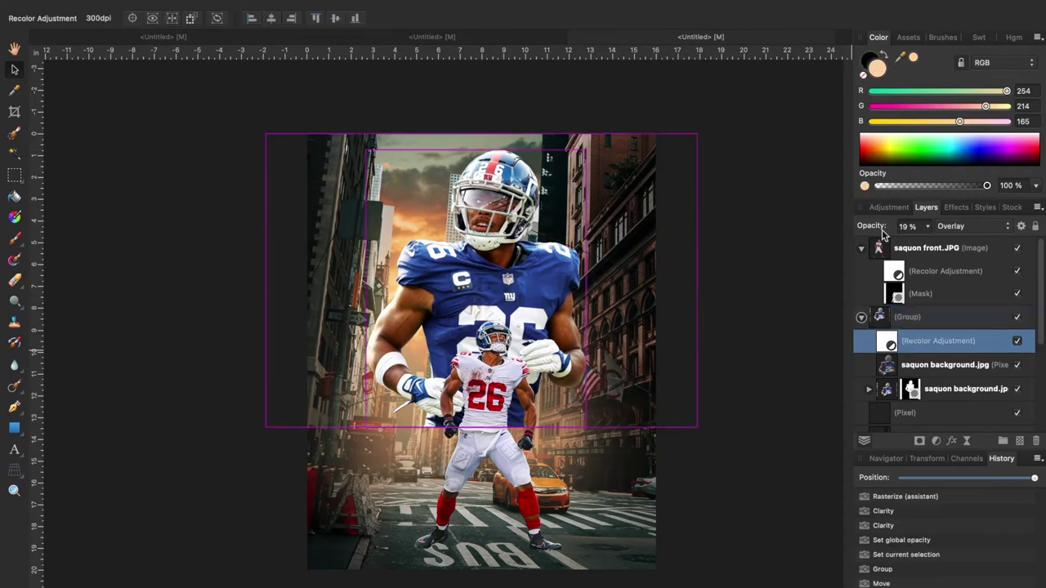
{"action": "left_click", "coordinate": [888, 206]}
{"action": "scroll", "coordinate": [944, 343], "scroll_direction": "down", "scroll_amount": 5}
{"action": "left_click", "coordinate": [879, 384]}
{"action": "left_click_drag", "start_coordinate": [672, 498], "coordinate": [633, 504]}
{"action": "left_click", "coordinate": [14, 197]}
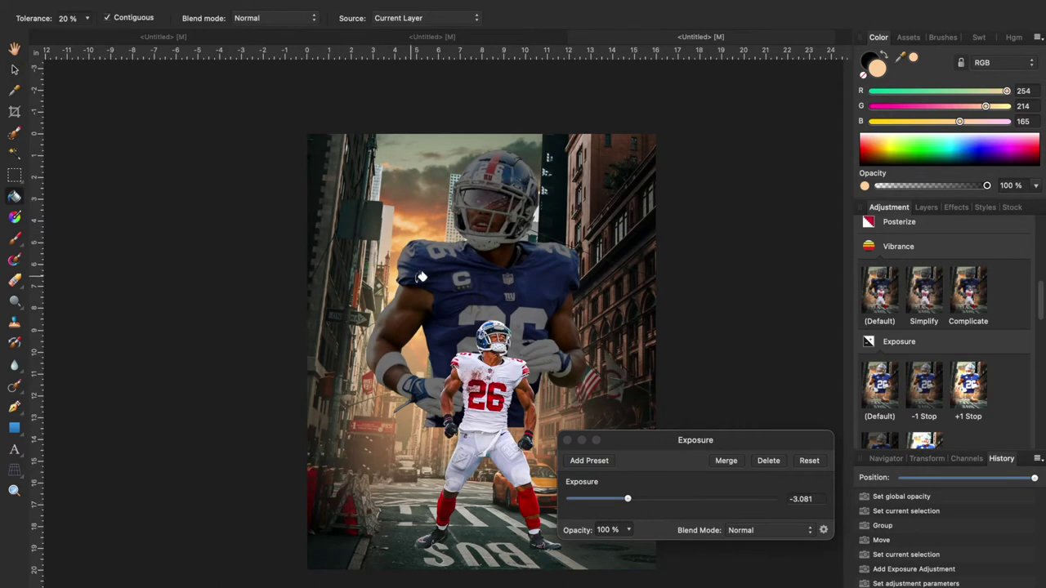
{"action": "left_click_drag", "start_coordinate": [872, 156], "coordinate": [849, 48]}
{"action": "left_click", "coordinate": [866, 61]}
{"action": "left_click", "coordinate": [575, 187]}
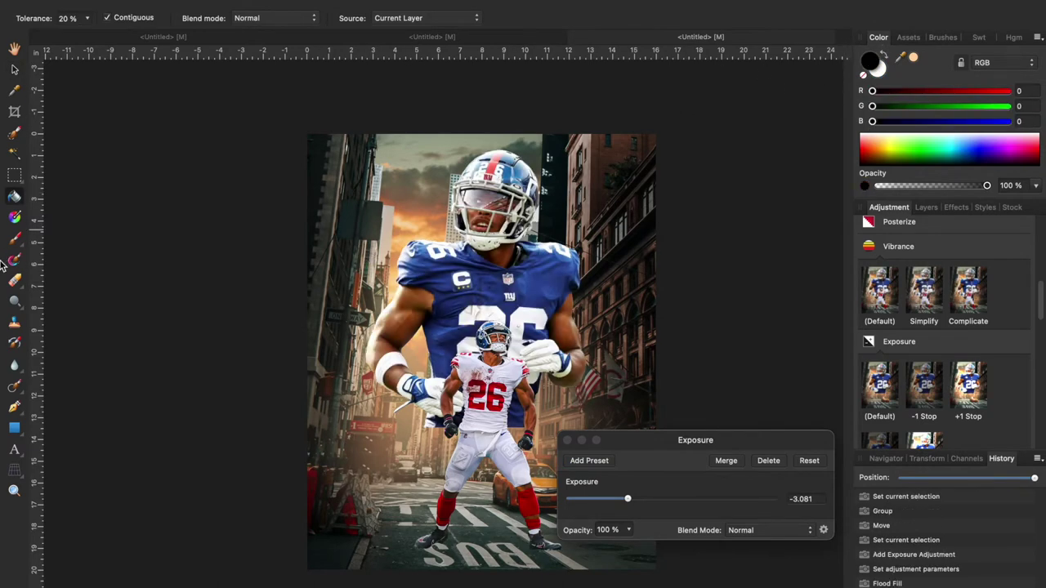
Paint broad shadows over the background player's helmet edge and jersey with a soft white 1200 px brush on the exposure mask
{"action": "left_click", "coordinate": [14, 239]}
{"action": "scroll", "coordinate": [436, 210], "scroll_direction": "up", "scroll_amount": 3}
{"action": "left_click_drag", "start_coordinate": [118, 39], "coordinate": [125, 39]}
{"action": "key", "text": "x"}
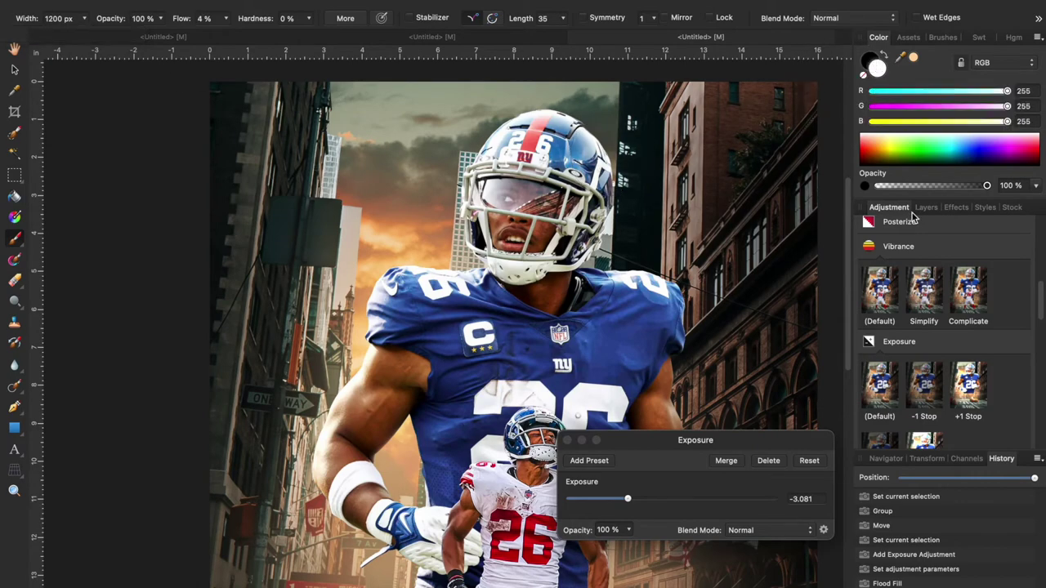
{"action": "left_click", "coordinate": [925, 207]}
{"action": "mouse_move", "coordinate": [598, 203]}
{"action": "left_mouse_down"}
{"action": "mouse_move", "coordinate": [561, 239]}
{"action": "mouse_move", "coordinate": [532, 313]}
{"action": "mouse_move", "coordinate": [535, 411]}
{"action": "mouse_move", "coordinate": [597, 378]}
{"action": "left_mouse_up"}
{"action": "scroll", "coordinate": [591, 372], "scroll_direction": "down", "scroll_amount": 1}
{"action": "scroll", "coordinate": [591, 371], "scroll_direction": "down", "scroll_amount": 3}
{"action": "scroll", "coordinate": [591, 372], "scroll_direction": "right", "scroll_amount": 2}
{"action": "mouse_move", "coordinate": [511, 181]}
{"action": "left_mouse_down"}
{"action": "mouse_move", "coordinate": [540, 156]}
{"action": "mouse_move", "coordinate": [520, 134]}
{"action": "mouse_move", "coordinate": [548, 161]}
{"action": "mouse_move", "coordinate": [574, 310]}
{"action": "mouse_move", "coordinate": [538, 374]}
{"action": "mouse_move", "coordinate": [522, 367]}
{"action": "left_mouse_up"}
{"action": "mouse_move", "coordinate": [383, 309]}
{"action": "left_mouse_down"}
{"action": "mouse_move", "coordinate": [410, 244]}
{"action": "mouse_move", "coordinate": [375, 179]}
{"action": "mouse_move", "coordinate": [431, 155]}
{"action": "left_mouse_up"}
{"action": "scroll", "coordinate": [532, 319], "scroll_direction": "up", "scroll_amount": 4}
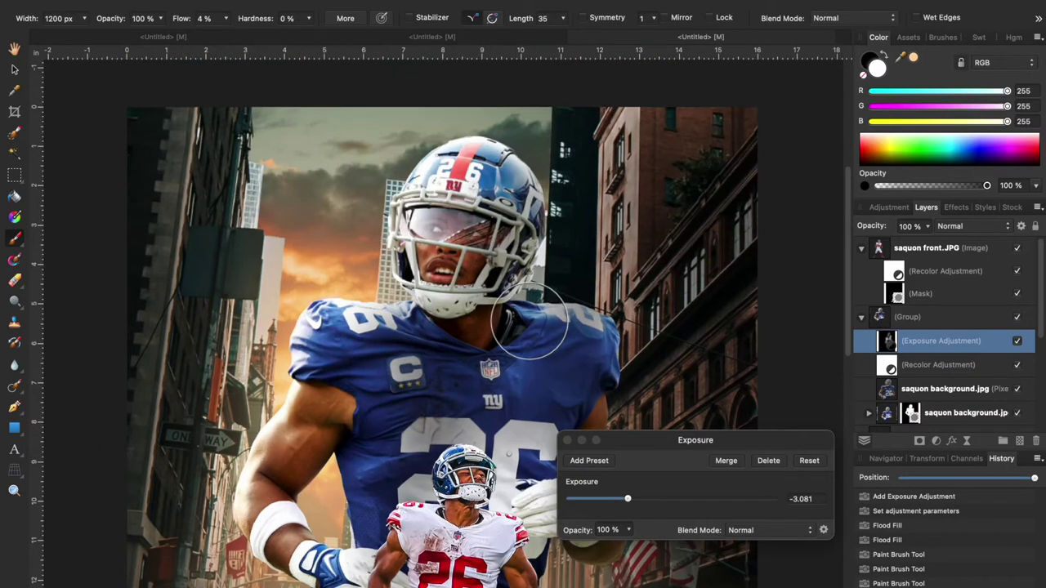
Add closer shading to the background player's helmet and face on the darkening exposure mask
{"action": "scroll", "coordinate": [532, 316], "scroll_direction": "up", "scroll_amount": 5}
{"action": "left_click_drag", "start_coordinate": [471, 187], "coordinate": [507, 161]}
{"action": "scroll", "coordinate": [523, 202], "scroll_direction": "up", "scroll_amount": 3}
{"action": "left_click_drag", "start_coordinate": [524, 202], "coordinate": [575, 255]}
{"action": "scroll", "coordinate": [601, 358], "scroll_direction": "down", "scroll_amount": 5}
{"action": "scroll", "coordinate": [602, 358], "scroll_direction": "left", "scroll_amount": 3}
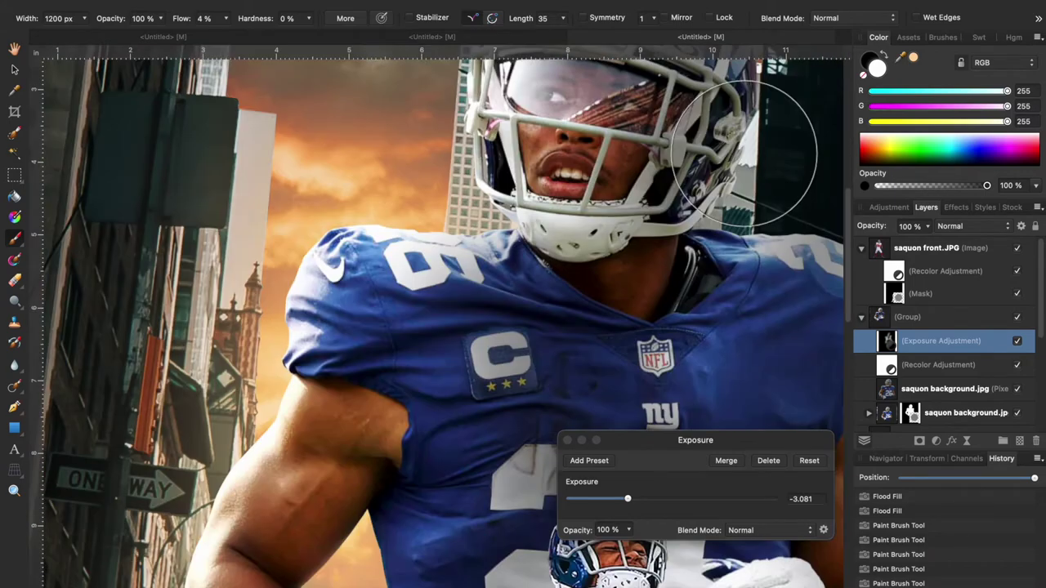
{"action": "scroll", "coordinate": [450, 398], "scroll_direction": "down", "scroll_amount": 2}
{"action": "scroll", "coordinate": [450, 398], "scroll_direction": "left", "scroll_amount": 1}
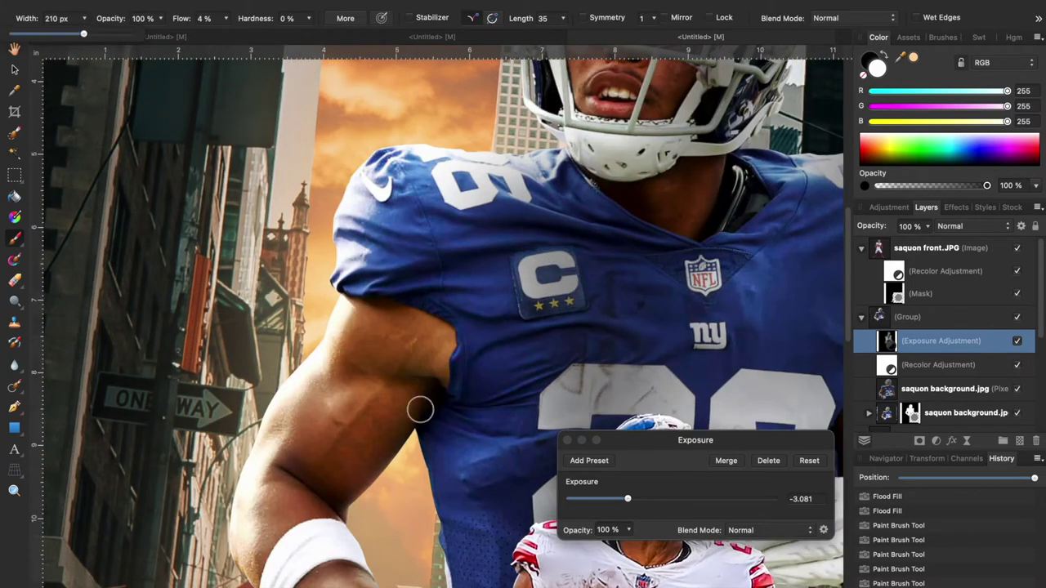
Shade the background player's sunset-side arm, wristband and glove with a smaller soft brush and close the Exposure settings
{"action": "left_click", "coordinate": [106, 33]}
{"action": "scroll", "coordinate": [481, 469], "scroll_direction": "down", "scroll_amount": 5}
{"action": "scroll", "coordinate": [481, 469], "scroll_direction": "right", "scroll_amount": 2}
{"action": "mouse_move", "coordinate": [342, 252]}
{"action": "left_mouse_down"}
{"action": "mouse_move", "coordinate": [310, 242]}
{"action": "mouse_move", "coordinate": [263, 278]}
{"action": "left_mouse_up"}
{"action": "left_click_drag", "start_coordinate": [332, 213], "coordinate": [359, 224]}
{"action": "mouse_move", "coordinate": [237, 327]}
{"action": "left_mouse_down"}
{"action": "mouse_move", "coordinate": [282, 367]}
{"action": "mouse_move", "coordinate": [235, 321]}
{"action": "left_mouse_up"}
{"action": "mouse_move", "coordinate": [230, 368]}
{"action": "left_mouse_down"}
{"action": "mouse_move", "coordinate": [307, 470]}
{"action": "mouse_move", "coordinate": [234, 384]}
{"action": "mouse_move", "coordinate": [307, 465]}
{"action": "mouse_move", "coordinate": [259, 441]}
{"action": "mouse_move", "coordinate": [305, 489]}
{"action": "left_mouse_up"}
{"action": "scroll", "coordinate": [382, 512], "scroll_direction": "down", "scroll_amount": 3}
{"action": "left_click", "coordinate": [567, 441]}
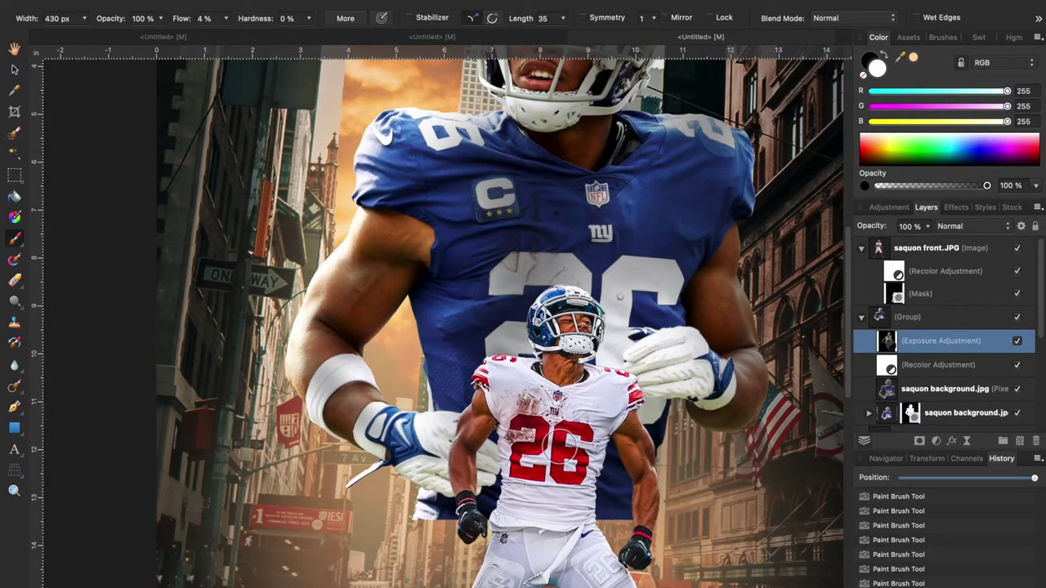
Deepen the shadows on the background player's neck and his building-side arm with a 430 px brush
{"action": "scroll", "coordinate": [604, 77], "scroll_direction": "up", "scroll_amount": 3}
{"action": "scroll", "coordinate": [626, 306], "scroll_direction": "up", "scroll_amount": 4}
{"action": "mouse_move", "coordinate": [486, 332]}
{"action": "left_mouse_down"}
{"action": "mouse_move", "coordinate": [497, 331]}
{"action": "mouse_move", "coordinate": [491, 313]}
{"action": "left_mouse_up"}
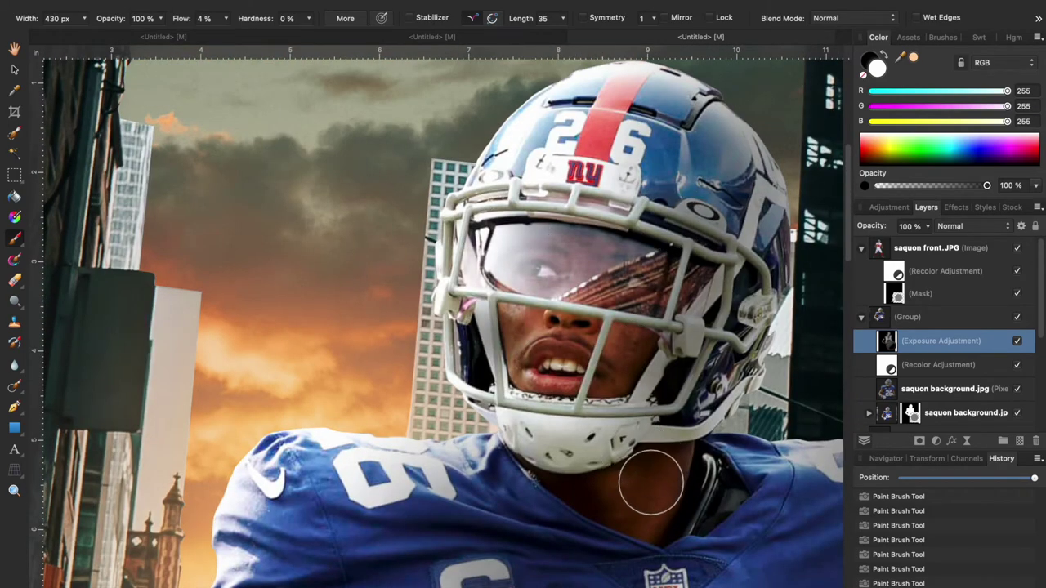
{"action": "scroll", "coordinate": [646, 499], "scroll_direction": "down", "scroll_amount": 5}
{"action": "scroll", "coordinate": [647, 499], "scroll_direction": "right", "scroll_amount": 6}
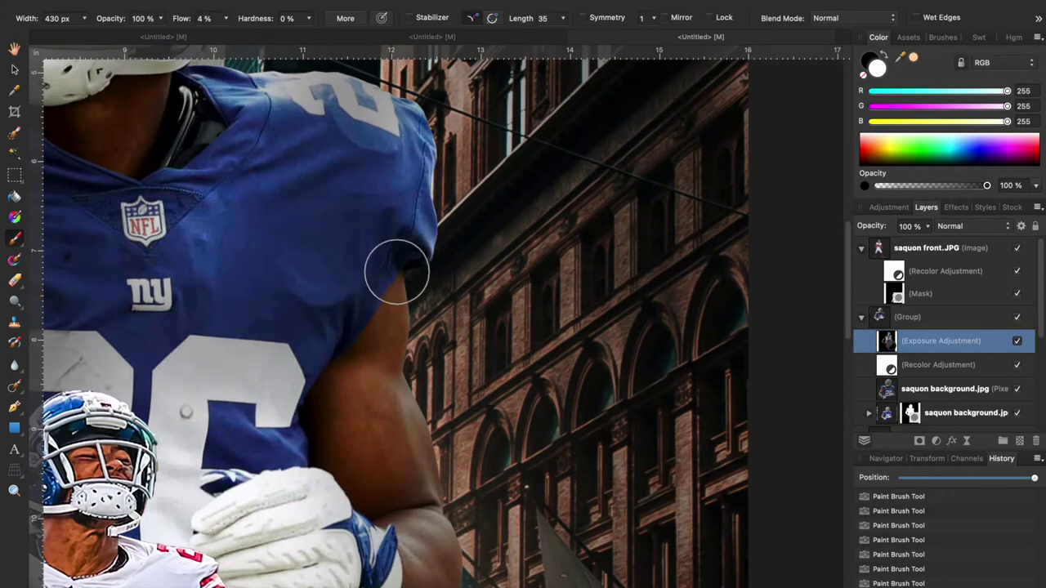
{"action": "left_click_drag", "start_coordinate": [352, 342], "coordinate": [358, 354]}
{"action": "scroll", "coordinate": [450, 484], "scroll_direction": "down", "scroll_amount": 3}
{"action": "scroll", "coordinate": [449, 484], "scroll_direction": "left", "scroll_amount": 1}
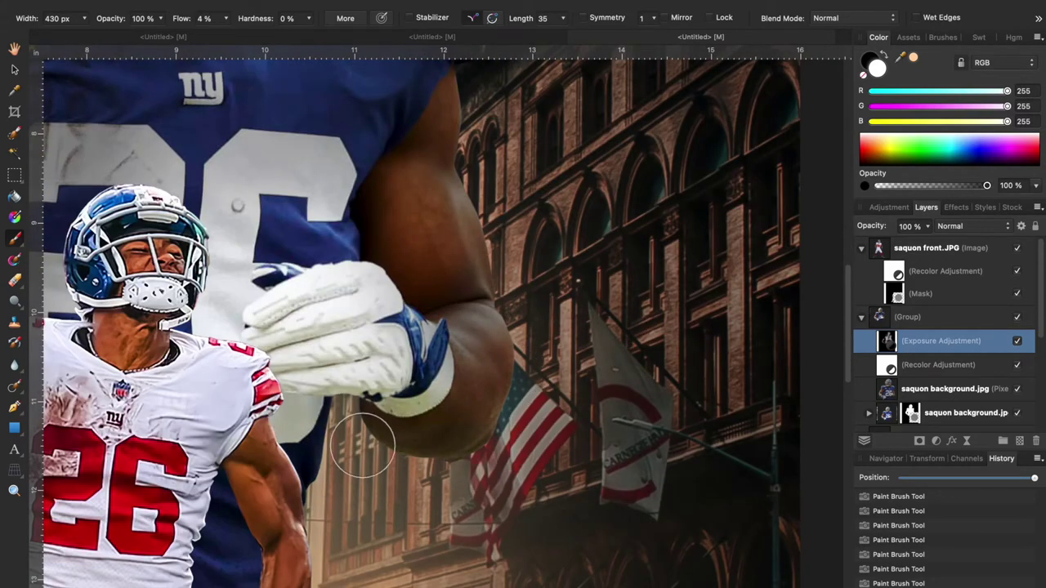
{"action": "scroll", "coordinate": [624, 384], "scroll_direction": "down", "scroll_amount": 5}
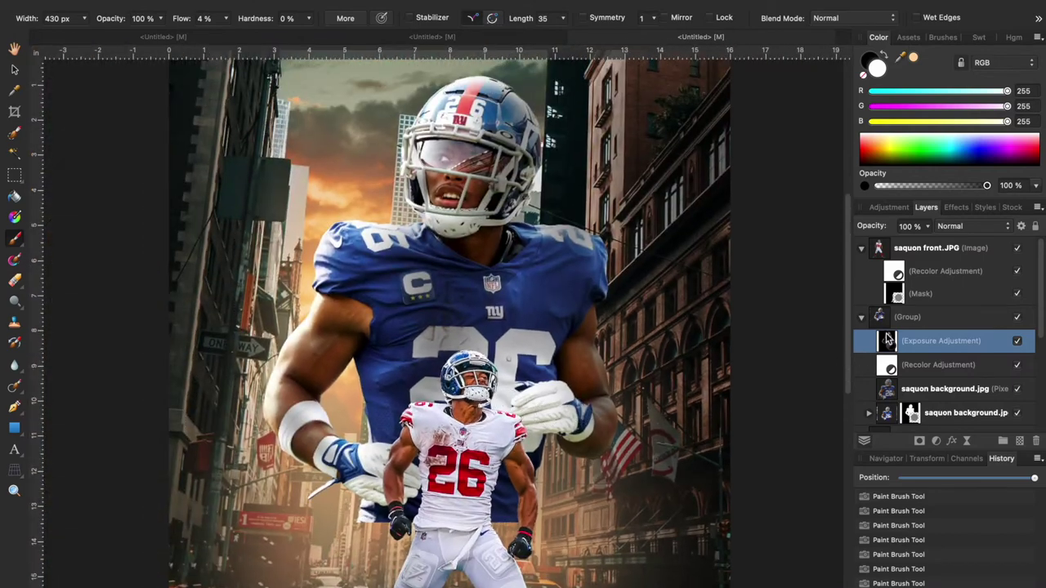
Add a pixel layer above the background player's group and a strongly brightening Exposure adjustment, filling the adjustment's mask with black
{"action": "left_click", "coordinate": [908, 319]}
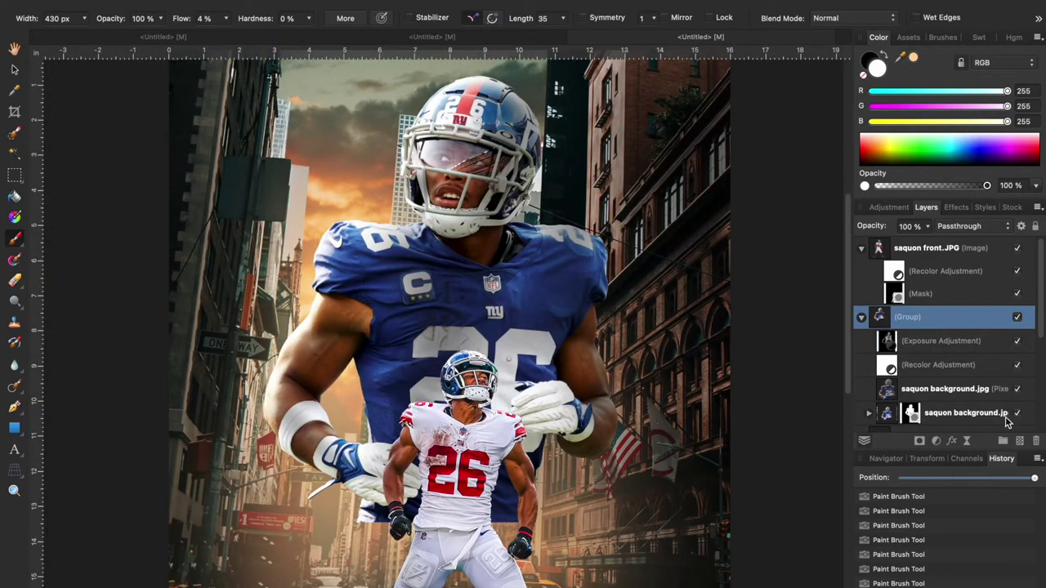
{"action": "left_click", "coordinate": [887, 210]}
{"action": "scroll", "coordinate": [895, 414], "scroll_direction": "down", "scroll_amount": 1}
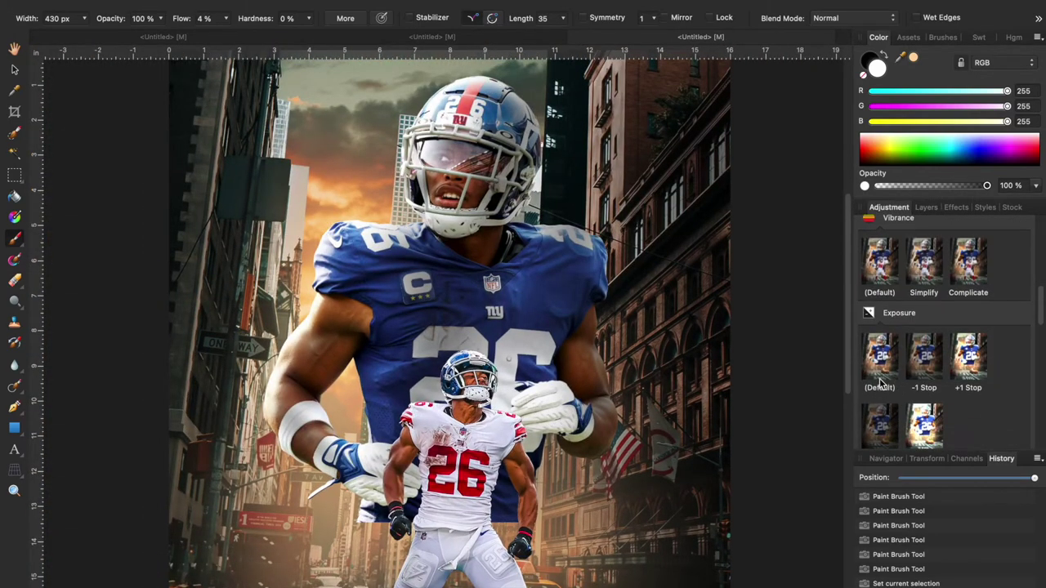
{"action": "left_click", "coordinate": [880, 379]}
{"action": "left_click", "coordinate": [721, 498]}
{"action": "left_click", "coordinate": [14, 195]}
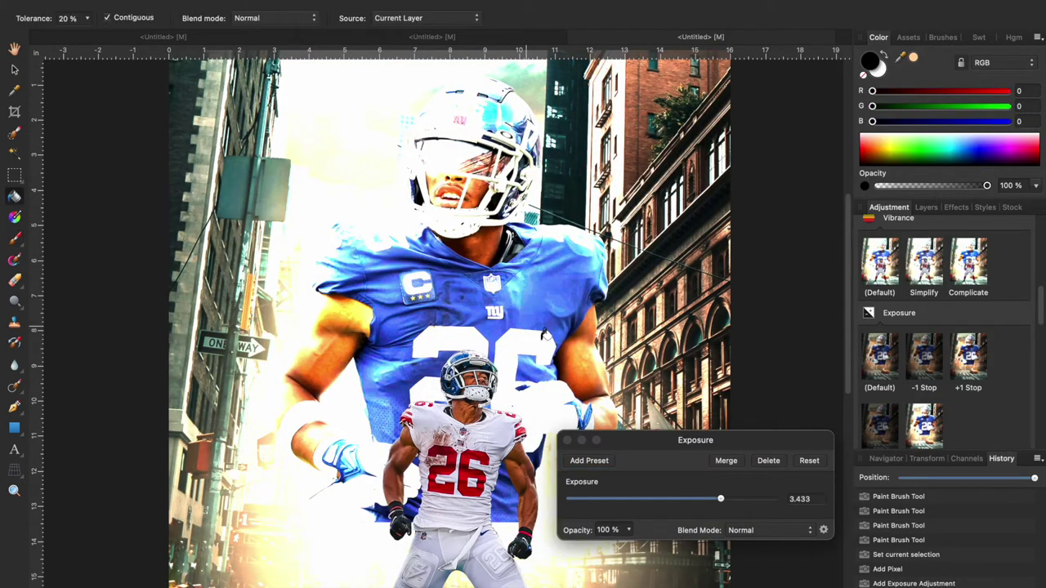
{"action": "left_click", "coordinate": [245, 261]}
{"action": "left_click_drag", "start_coordinate": [721, 498], "coordinate": [714, 499]}
{"action": "left_click", "coordinate": [566, 440]}
Move the brightening adjustment to the top of the group and paint sunset-side highlights on the background player with a white 1400 px brush
{"action": "key", "text": "b"}
{"action": "key", "text": "x"}
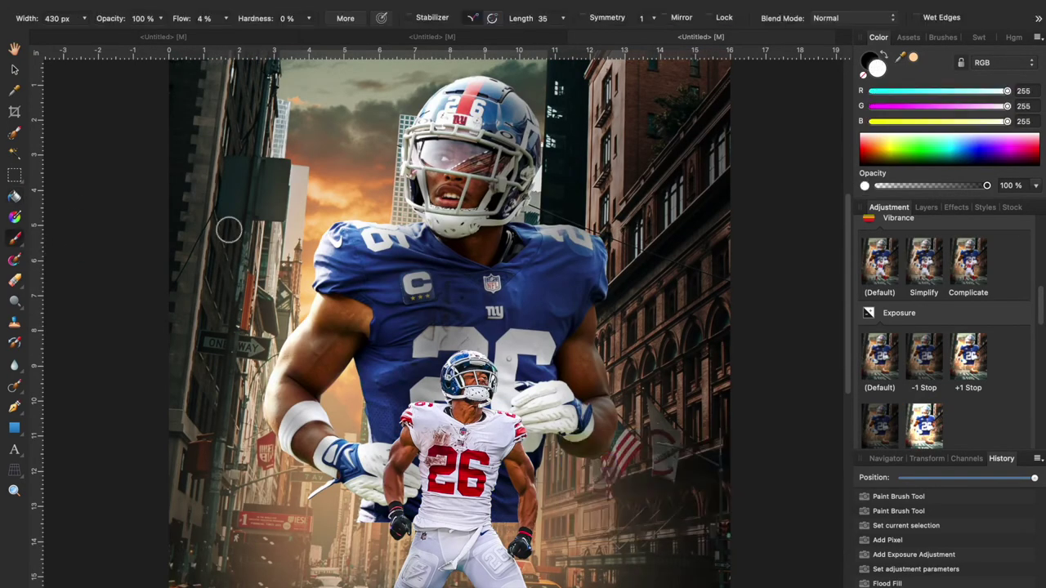
{"action": "left_click", "coordinate": [925, 207]}
{"action": "left_click", "coordinate": [888, 357]}
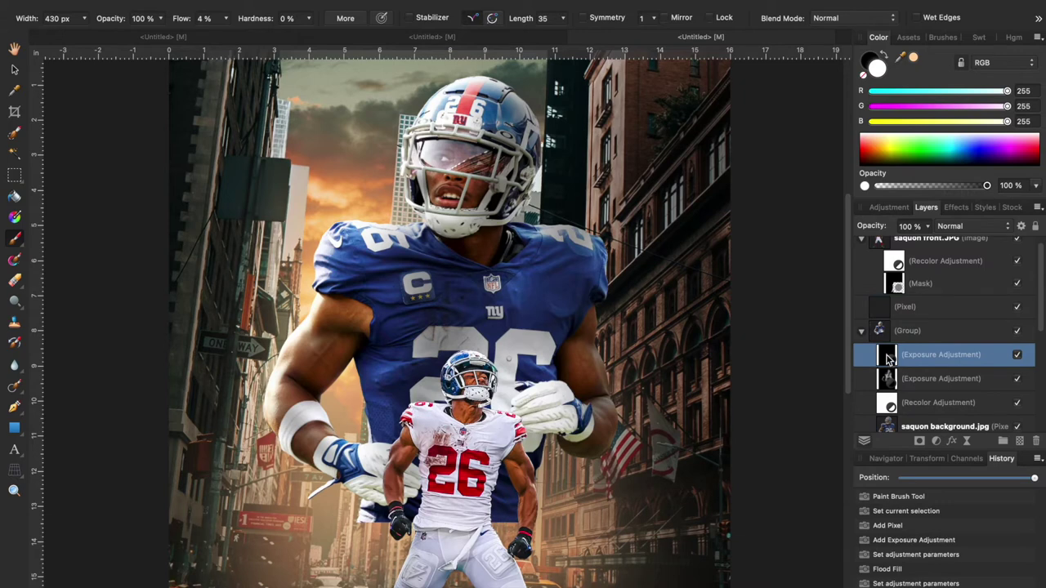
{"action": "mouse_move", "coordinate": [399, 110]}
{"action": "left_mouse_down"}
{"action": "mouse_move", "coordinate": [389, 186]}
{"action": "mouse_move", "coordinate": [400, 161]}
{"action": "mouse_move", "coordinate": [365, 206]}
{"action": "left_mouse_up"}
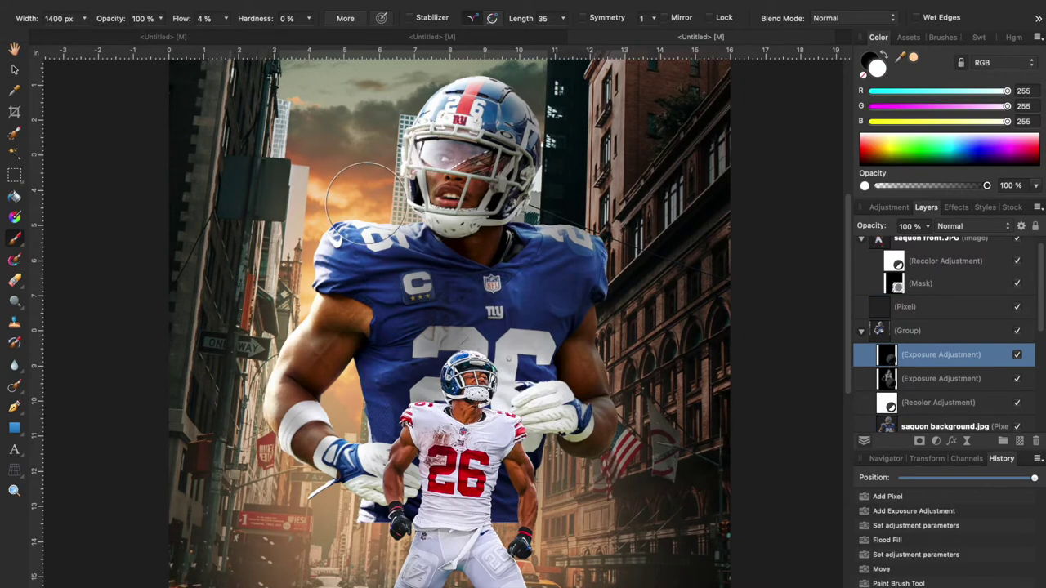
{"action": "left_click_drag", "start_coordinate": [332, 389], "coordinate": [354, 431]}
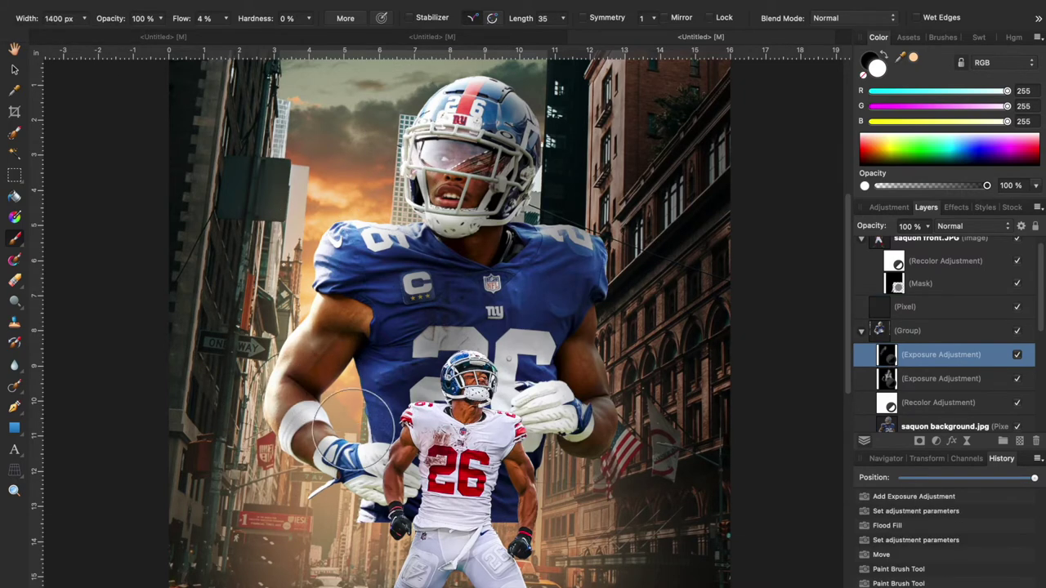
{"action": "mouse_move", "coordinate": [348, 377]}
{"action": "left_mouse_down"}
{"action": "mouse_move", "coordinate": [352, 545]}
{"action": "mouse_move", "coordinate": [338, 385]}
{"action": "mouse_move", "coordinate": [292, 259]}
{"action": "mouse_move", "coordinate": [400, 145]}
{"action": "left_mouse_up"}
Paint fine highlights on the background player's visor with a small soft brush and compare the darkening adjustment off and on
{"action": "scroll", "coordinate": [413, 132], "scroll_direction": "up", "scroll_amount": 6}
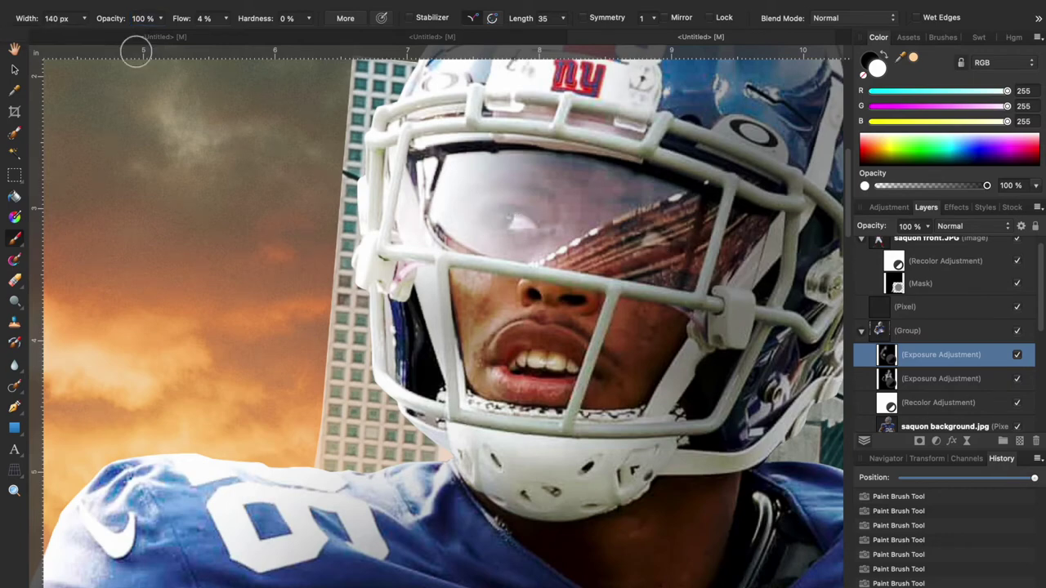
{"action": "left_click_drag", "start_coordinate": [489, 192], "coordinate": [478, 187]}
{"action": "scroll", "coordinate": [387, 312], "scroll_direction": "down", "scroll_amount": 6}
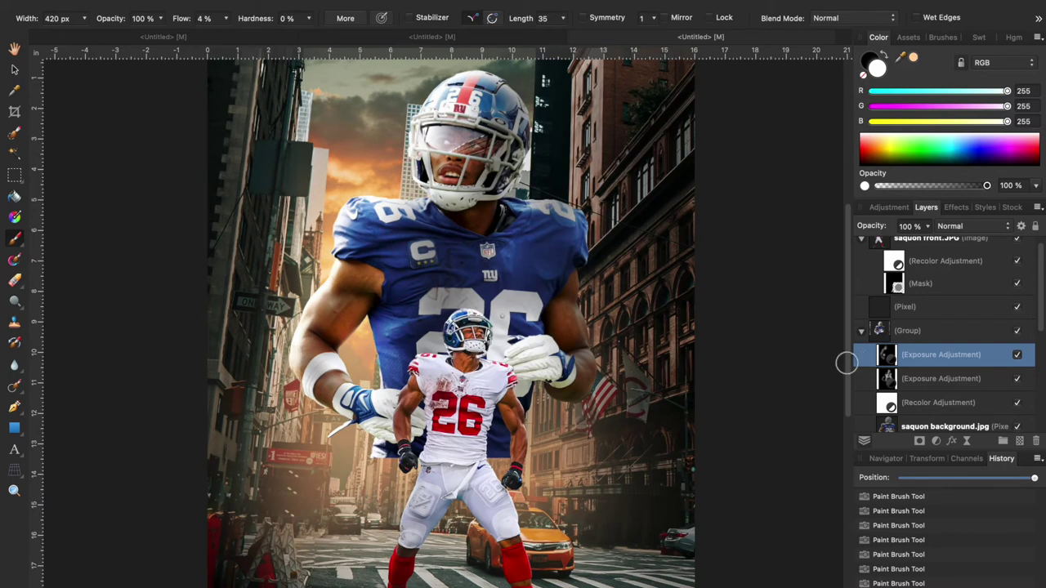
{"action": "left_click", "coordinate": [1018, 272]}
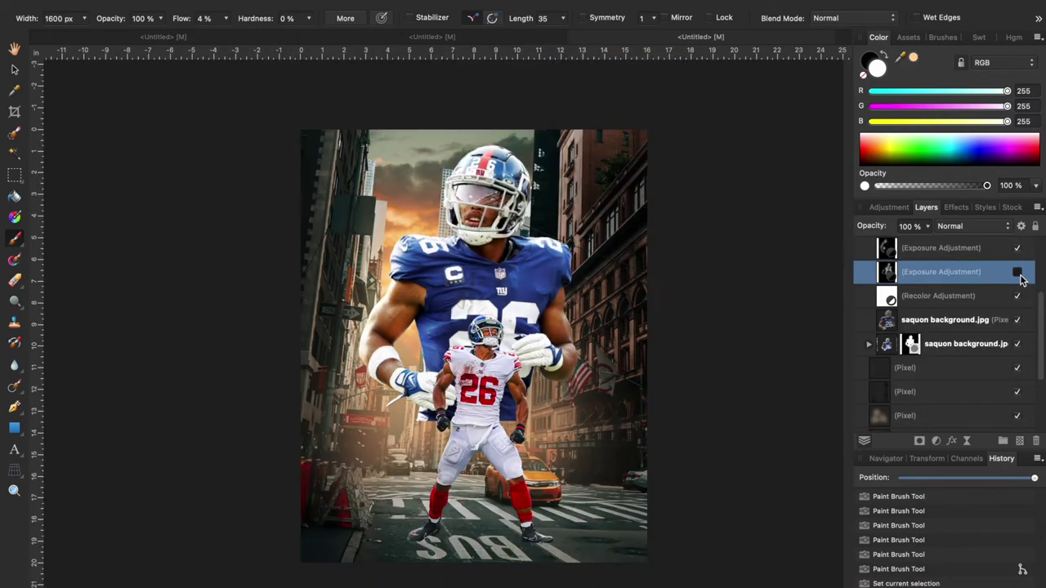
{"action": "left_click", "coordinate": [1018, 271]}
Add an Exposure adjustment of -3.058 above saquon front.JPG and fill its mask with black
{"action": "scroll", "coordinate": [914, 325], "scroll_direction": "up", "scroll_amount": 3}
{"action": "left_click", "coordinate": [861, 296]}
{"action": "left_click", "coordinate": [917, 255]}
{"action": "left_click", "coordinate": [888, 207]}
{"action": "left_click", "coordinate": [880, 369]}
{"action": "left_click_drag", "start_coordinate": [671, 498], "coordinate": [628, 499]}
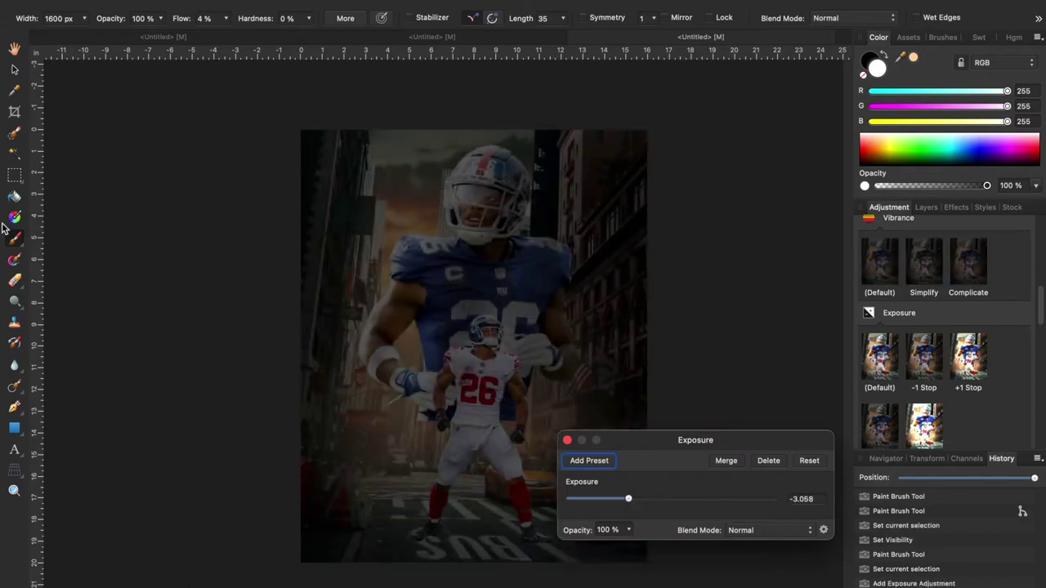
{"action": "left_click", "coordinate": [14, 196]}
{"action": "key", "text": "x"}
{"action": "left_click", "coordinate": [352, 235]}
Paint shadows on the front player's jersey and arms with soft white 380 px and 700 px brushes on the exposure mask
{"action": "left_click", "coordinate": [14, 238]}
{"action": "key", "text": "x"}
{"action": "left_click", "coordinate": [567, 440]}
{"action": "scroll", "coordinate": [479, 414], "scroll_direction": "up", "scroll_amount": 6}
{"action": "left_click", "coordinate": [84, 18]}
{"action": "left_click_drag", "start_coordinate": [127, 35], "coordinate": [101, 36]}
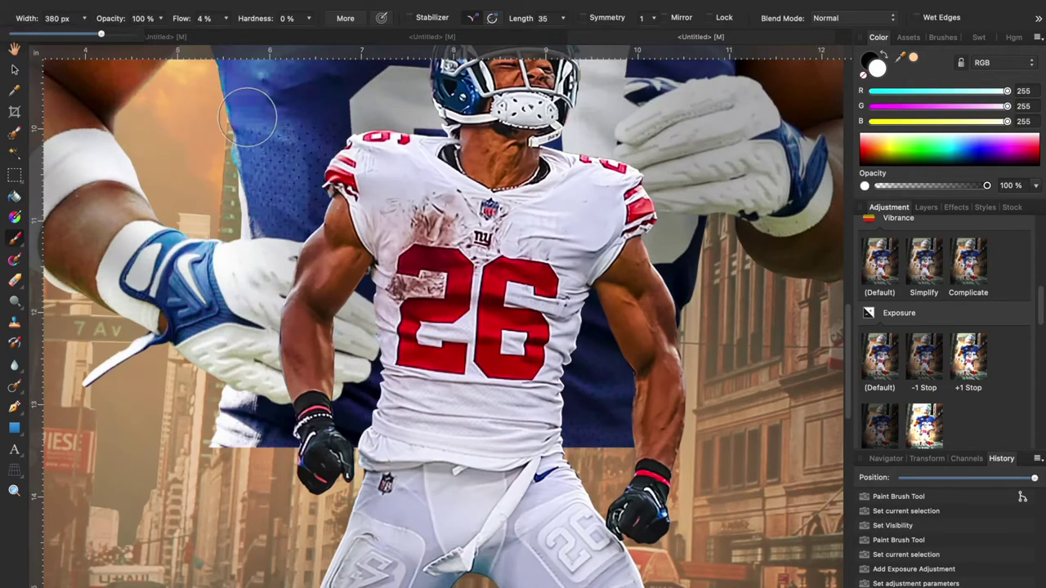
{"action": "left_click", "coordinate": [572, 231]}
{"action": "left_click", "coordinate": [540, 186]}
{"action": "left_click", "coordinate": [647, 322]}
{"action": "left_click", "coordinate": [685, 418]}
{"action": "left_click", "coordinate": [531, 335]}
{"action": "left_click", "coordinate": [427, 434]}
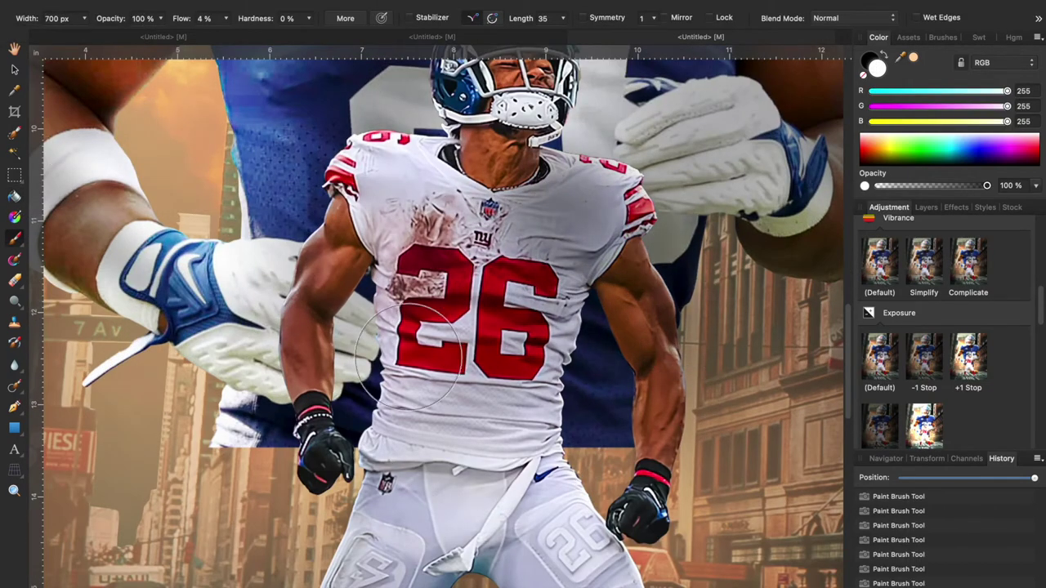
{"action": "left_click", "coordinate": [398, 365]}
Shade the front player's pants and legs with the 700 px brush on the exposure mask
{"action": "scroll", "coordinate": [493, 185], "scroll_direction": "down", "scroll_amount": 5}
{"action": "mouse_move", "coordinate": [493, 185]}
{"action": "left_mouse_down"}
{"action": "mouse_move", "coordinate": [477, 377]}
{"action": "mouse_move", "coordinate": [520, 213]}
{"action": "mouse_move", "coordinate": [640, 249]}
{"action": "mouse_move", "coordinate": [727, 434]}
{"action": "left_mouse_up"}
{"action": "left_click_drag", "start_coordinate": [721, 455], "coordinate": [533, 163]}
Refine the front player's shadows with a 320 px brush on the arm and a 470 px brush around the neck
{"action": "scroll", "coordinate": [303, 455], "scroll_direction": "up", "scroll_amount": 10}
{"action": "scroll", "coordinate": [303, 455], "scroll_direction": "left", "scroll_amount": 3}
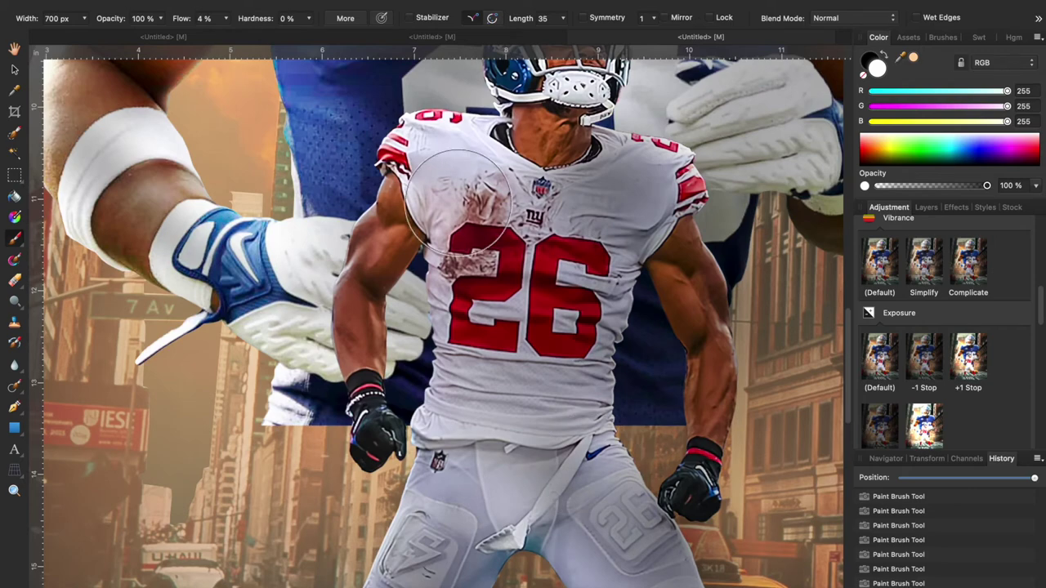
{"action": "left_click", "coordinate": [85, 33]}
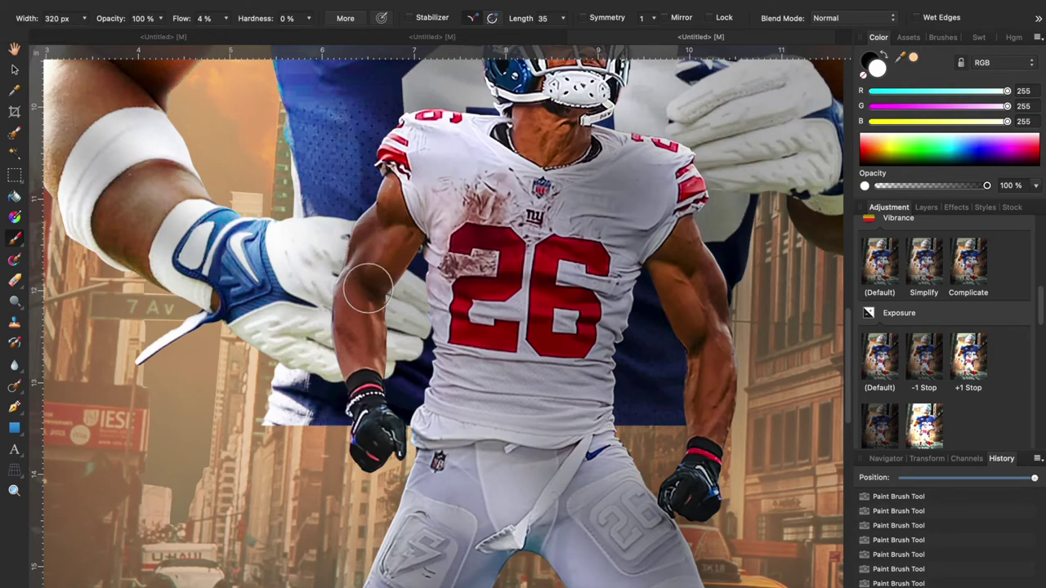
{"action": "left_click", "coordinate": [84, 18]}
{"action": "left_click", "coordinate": [109, 33]}
{"action": "scroll", "coordinate": [448, 250], "scroll_direction": "up", "scroll_amount": 3}
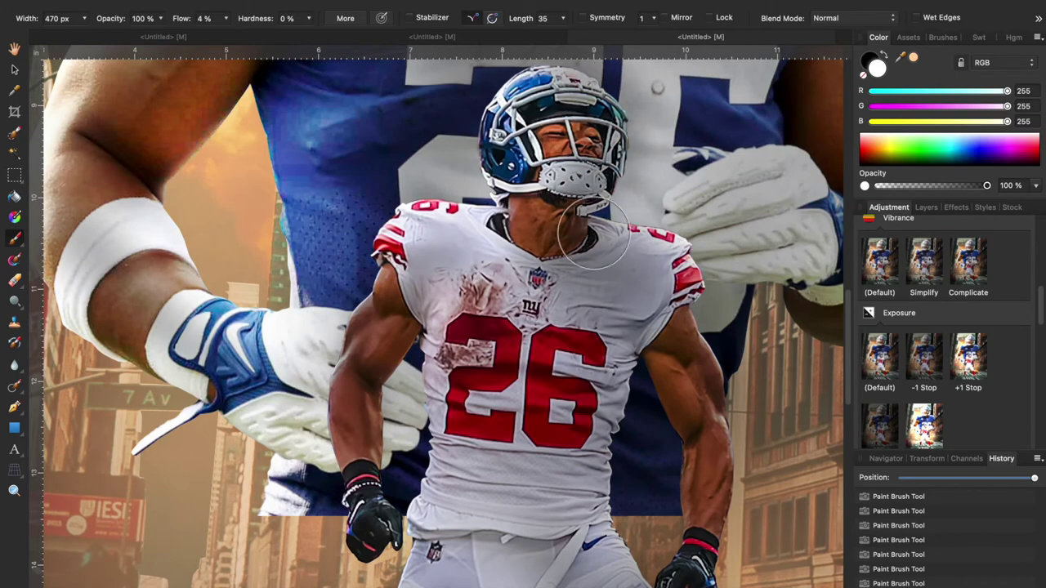
Nest the darkening Exposure adjustment inside the saquon front.JPG layer
{"action": "scroll", "coordinate": [621, 395], "scroll_direction": "down", "scroll_amount": 3}
{"action": "left_click", "coordinate": [926, 207]}
{"action": "left_click_drag", "start_coordinate": [891, 252], "coordinate": [891, 276]}
Add a pixel layer and an Exposure adjustment of 2.908 over saquon front.JPG, and fill the adjustment's mask with black
{"action": "left_click", "coordinate": [912, 252]}
{"action": "key", "text": "shift+super+n"}
{"action": "left_click", "coordinate": [888, 207]}
{"action": "left_click", "coordinate": [879, 357]}
{"action": "mouse_move", "coordinate": [672, 498]}
{"action": "left_mouse_down"}
{"action": "mouse_move", "coordinate": [728, 499]}
{"action": "mouse_move", "coordinate": [712, 500]}
{"action": "left_mouse_up"}
{"action": "key", "text": "g"}
{"action": "key", "text": "x"}
{"action": "left_click", "coordinate": [294, 187]}
Switch to a white brush and nest the brightening Exposure adjustment inside the saquon front.JPG layer
{"action": "key", "text": "x"}
{"action": "key", "text": "b"}
{"action": "scroll", "coordinate": [413, 238], "scroll_direction": "up", "scroll_amount": 3}
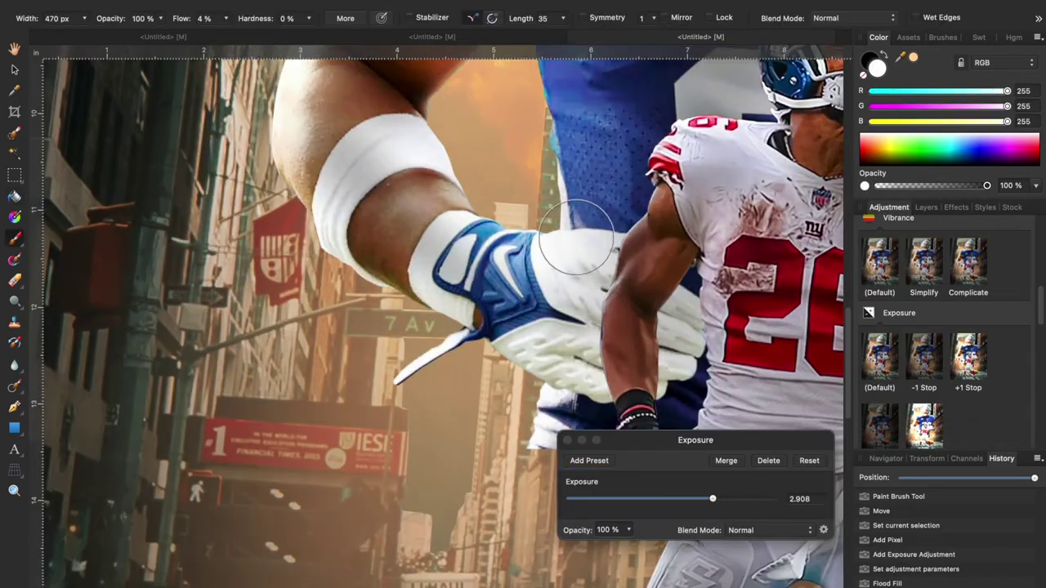
{"action": "left_click", "coordinate": [921, 209]}
{"action": "left_click_drag", "start_coordinate": [927, 248], "coordinate": [901, 304]}
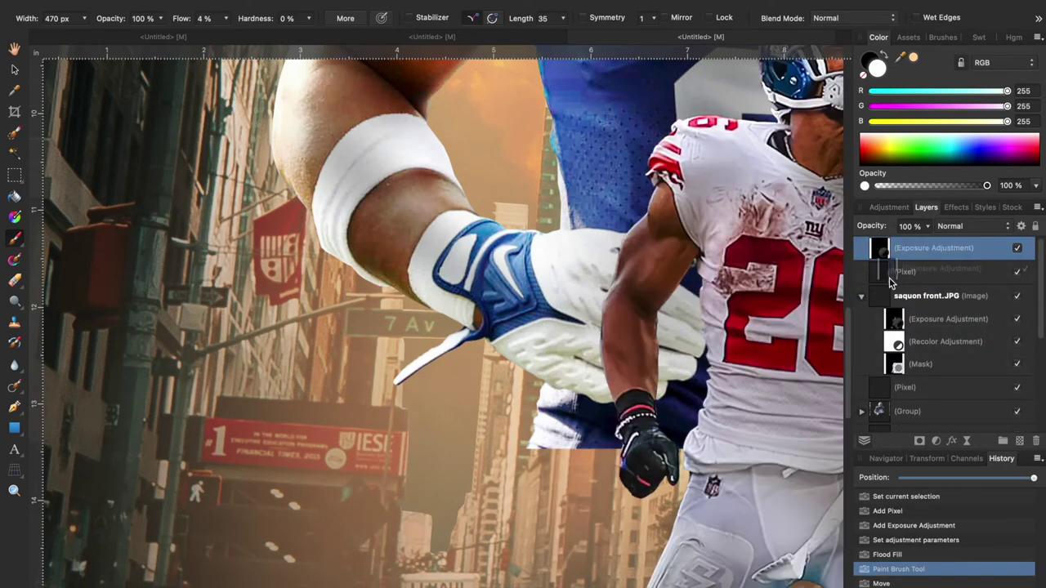
Paint highlights over the front player's arms, jersey and legs on the exposure mask with the 470 px brush at 4% flow
{"action": "mouse_move", "coordinate": [606, 219]}
{"action": "left_mouse_down"}
{"action": "mouse_move", "coordinate": [565, 406]}
{"action": "mouse_move", "coordinate": [593, 480]}
{"action": "left_mouse_up"}
{"action": "scroll", "coordinate": [593, 481], "scroll_direction": "down", "scroll_amount": 5}
{"action": "left_click_drag", "start_coordinate": [592, 365], "coordinate": [564, 500]}
{"action": "scroll", "coordinate": [618, 263], "scroll_direction": "up", "scroll_amount": 5}
{"action": "scroll", "coordinate": [618, 263], "scroll_direction": "right", "scroll_amount": 2}
{"action": "left_click_drag", "start_coordinate": [476, 402], "coordinate": [482, 549]}
{"action": "scroll", "coordinate": [490, 442], "scroll_direction": "up", "scroll_amount": 2}
{"action": "left_click_drag", "start_coordinate": [472, 277], "coordinate": [394, 379]}
{"action": "mouse_move", "coordinate": [556, 295]}
{"action": "left_mouse_down"}
{"action": "mouse_move", "coordinate": [540, 207]}
{"action": "mouse_move", "coordinate": [552, 186]}
{"action": "mouse_move", "coordinate": [571, 269]}
{"action": "left_mouse_up"}
{"action": "left_click_drag", "start_coordinate": [633, 246], "coordinate": [639, 222]}
{"action": "scroll", "coordinate": [637, 237], "scroll_direction": "down", "scroll_amount": 3}
Add a mask to the saquon background.jpg image and fade the rear player's lower edge with a black 1400 px brush at 100% flow
{"action": "left_click", "coordinate": [861, 272]}
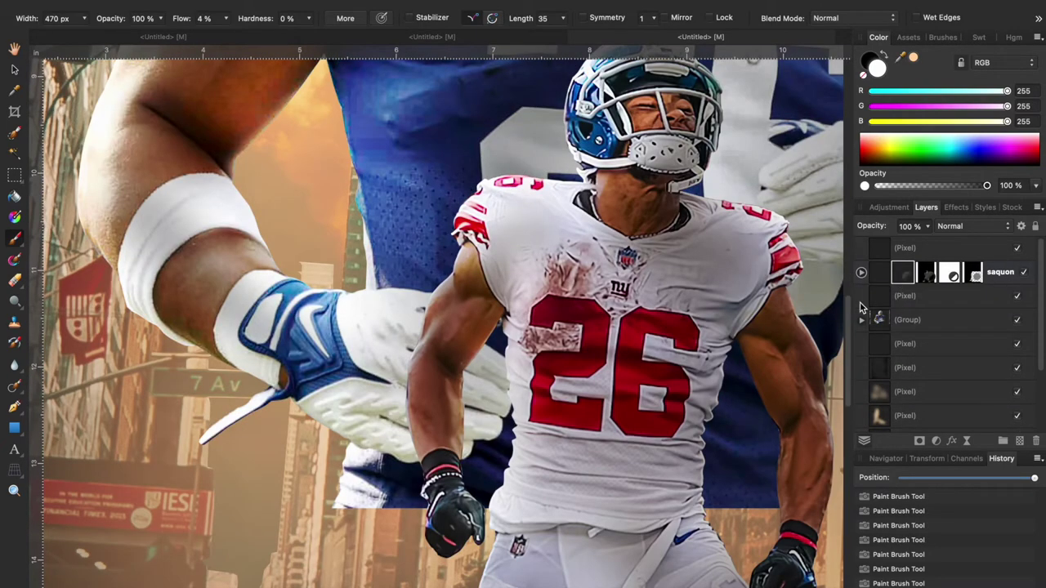
{"action": "scroll", "coordinate": [606, 384], "scroll_direction": "down", "scroll_amount": 3}
{"action": "left_click", "coordinate": [861, 320]}
{"action": "scroll", "coordinate": [915, 397], "scroll_direction": "down", "scroll_amount": 5}
{"action": "left_click", "coordinate": [902, 325]}
{"action": "left_click", "coordinate": [919, 440]}
{"action": "left_click_drag", "start_coordinate": [901, 301], "coordinate": [892, 325]}
{"action": "left_click_drag", "start_coordinate": [227, 33], "coordinate": [341, 34]}
{"action": "mouse_move", "coordinate": [495, 365]}
{"action": "left_mouse_down"}
{"action": "mouse_move", "coordinate": [675, 370]}
{"action": "mouse_move", "coordinate": [649, 383]}
{"action": "left_mouse_up"}
Move the fade mask above both saquon background.jpg layers and select it with white as the brush colour
{"action": "left_click", "coordinate": [940, 276]}
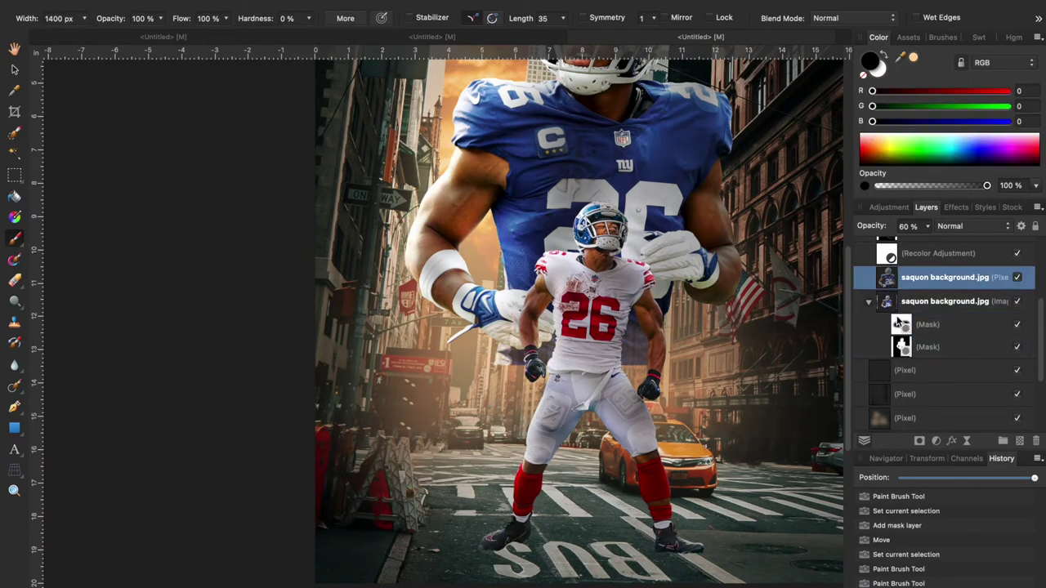
{"action": "left_click_drag", "start_coordinate": [899, 320], "coordinate": [892, 268]}
{"action": "scroll", "coordinate": [727, 331], "scroll_direction": "up", "scroll_amount": 1}
{"action": "left_click", "coordinate": [878, 74]}
{"action": "left_click", "coordinate": [890, 281]}
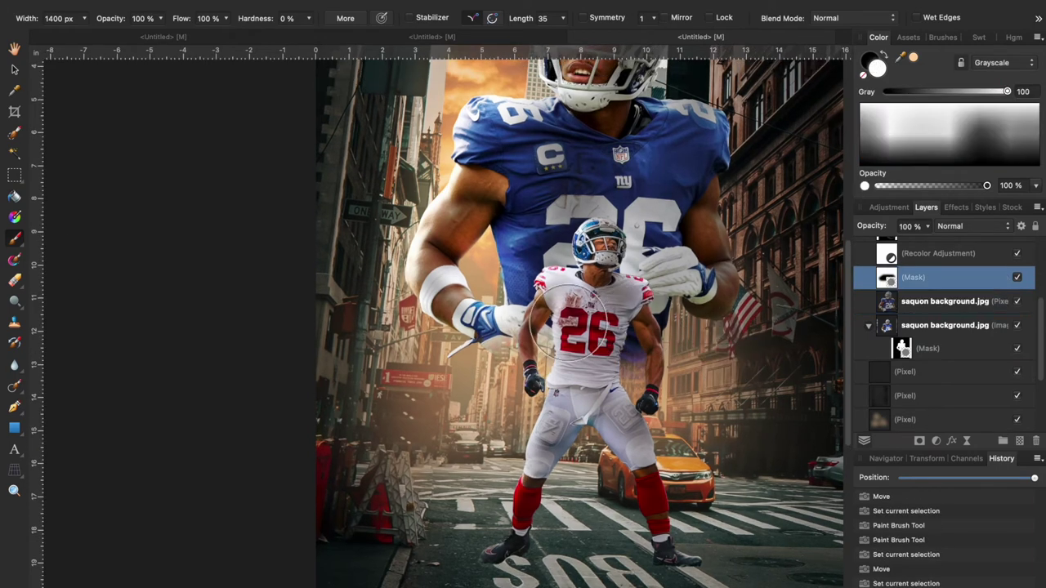
Trim the rear player's upper-arm highlight with black on the group's topmost Exposure adjustment mask
{"action": "scroll", "coordinate": [907, 335], "scroll_direction": "up", "scroll_amount": 2}
{"action": "scroll", "coordinate": [908, 334], "scroll_direction": "up", "scroll_amount": 1}
{"action": "left_click", "coordinate": [892, 282]}
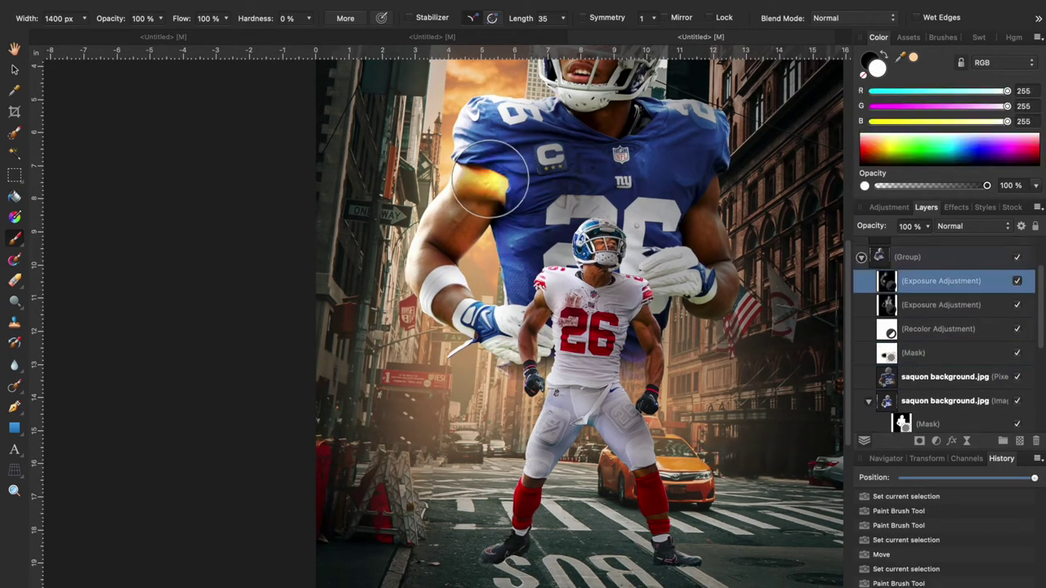
{"action": "key", "text": "x"}
{"action": "scroll", "coordinate": [633, 360], "scroll_direction": "down", "scroll_amount": 2}
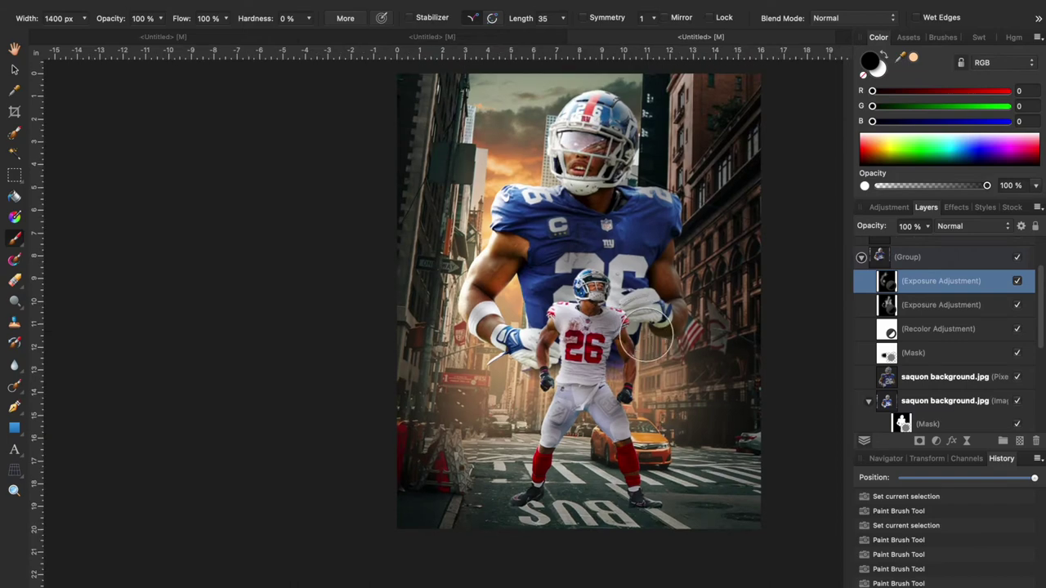
Deepen the shadows on the front player's legs on the lower Exposure mask with a white 500 px brush at 4% flow
{"action": "scroll", "coordinate": [920, 313], "scroll_direction": "up", "scroll_amount": 2}
{"action": "left_click", "coordinate": [861, 272]}
{"action": "left_click", "coordinate": [948, 296]}
{"action": "left_click", "coordinate": [876, 70]}
{"action": "left_click", "coordinate": [896, 318]}
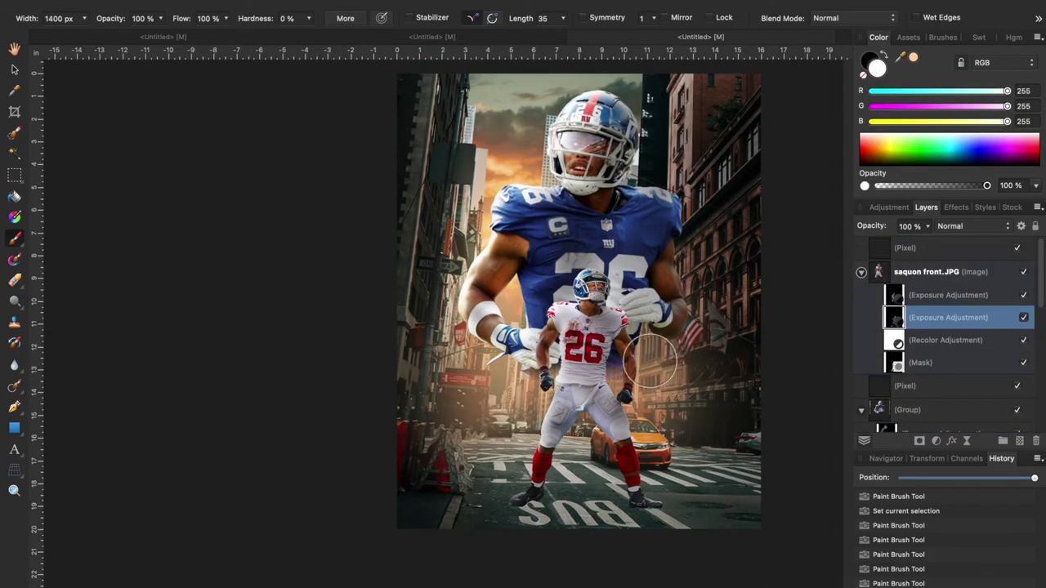
{"action": "scroll", "coordinate": [567, 286], "scroll_direction": "up", "scroll_amount": 3}
{"action": "left_click", "coordinate": [226, 18]}
{"action": "left_click_drag", "start_coordinate": [108, 36], "coordinate": [110, 36]}
{"action": "scroll", "coordinate": [562, 371], "scroll_direction": "up", "scroll_amount": 2}
{"action": "scroll", "coordinate": [603, 327], "scroll_direction": "down", "scroll_amount": 3}
{"action": "left_click", "coordinate": [84, 18]}
{"action": "left_click", "coordinate": [87, 36]}
{"action": "left_click_drag", "start_coordinate": [633, 418], "coordinate": [605, 447]}
{"action": "mouse_move", "coordinate": [592, 437]}
{"action": "left_mouse_down"}
{"action": "mouse_move", "coordinate": [640, 412]}
{"action": "mouse_move", "coordinate": [678, 466]}
{"action": "left_mouse_up"}
{"action": "left_click_drag", "start_coordinate": [678, 457], "coordinate": [707, 531]}
Paint more highlights on the front player's legs on the upper Exposure adjustment's mask
{"action": "scroll", "coordinate": [696, 416], "scroll_direction": "down", "scroll_amount": 3}
{"action": "left_click", "coordinate": [896, 295]}
{"action": "scroll", "coordinate": [687, 490], "scroll_direction": "up", "scroll_amount": 3}
{"action": "mouse_move", "coordinate": [663, 385]}
{"action": "left_mouse_down"}
{"action": "mouse_move", "coordinate": [596, 413]}
{"action": "mouse_move", "coordinate": [539, 475]}
{"action": "left_mouse_up"}
{"action": "key", "text": "ctrl+0"}
Clean up the highlights around the front player's pants with a black 500 px brush at 100% flow
{"action": "key", "text": "x"}
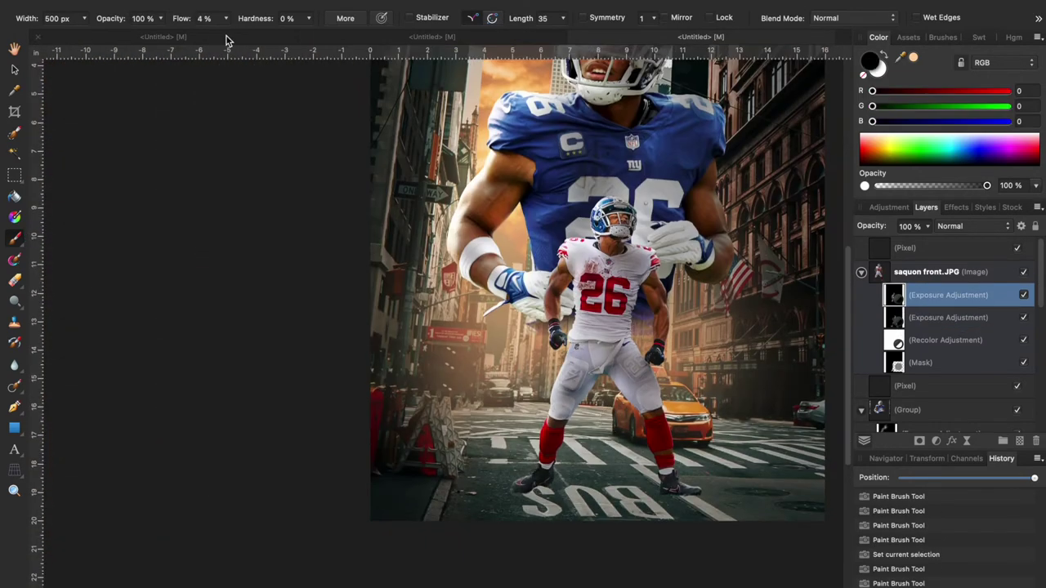
{"action": "scroll", "coordinate": [618, 316], "scroll_direction": "up", "scroll_amount": 4}
{"action": "left_click_drag", "start_coordinate": [628, 418], "coordinate": [696, 496]}
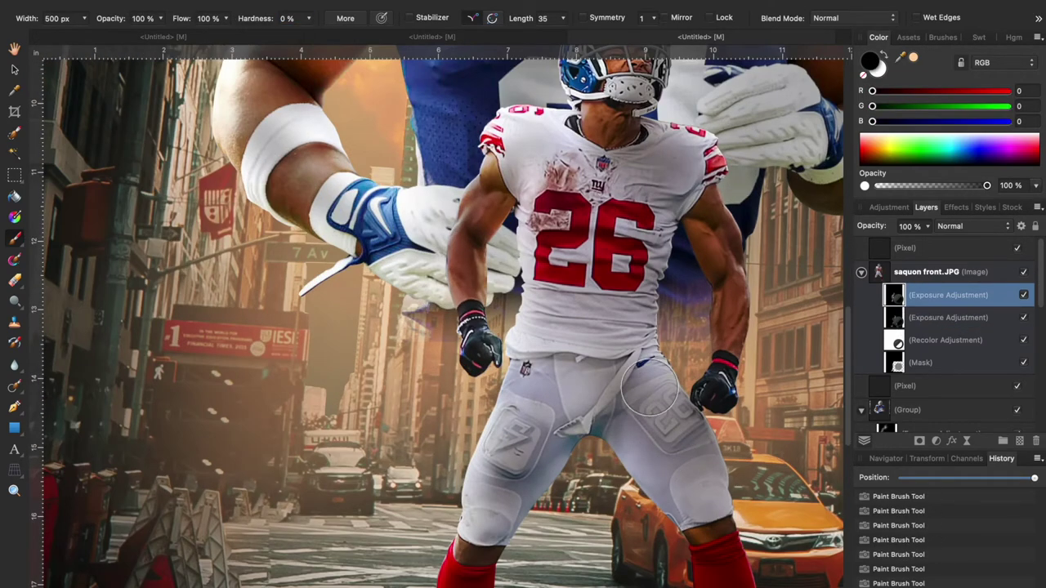
{"action": "key", "text": "ctrl+0"}
Add a Color Balance adjustment over the poster and set the shadows' Yellow/Blue to -3%
{"action": "left_click", "coordinate": [888, 206]}
{"action": "scroll", "coordinate": [913, 329], "scroll_direction": "down", "scroll_amount": 5}
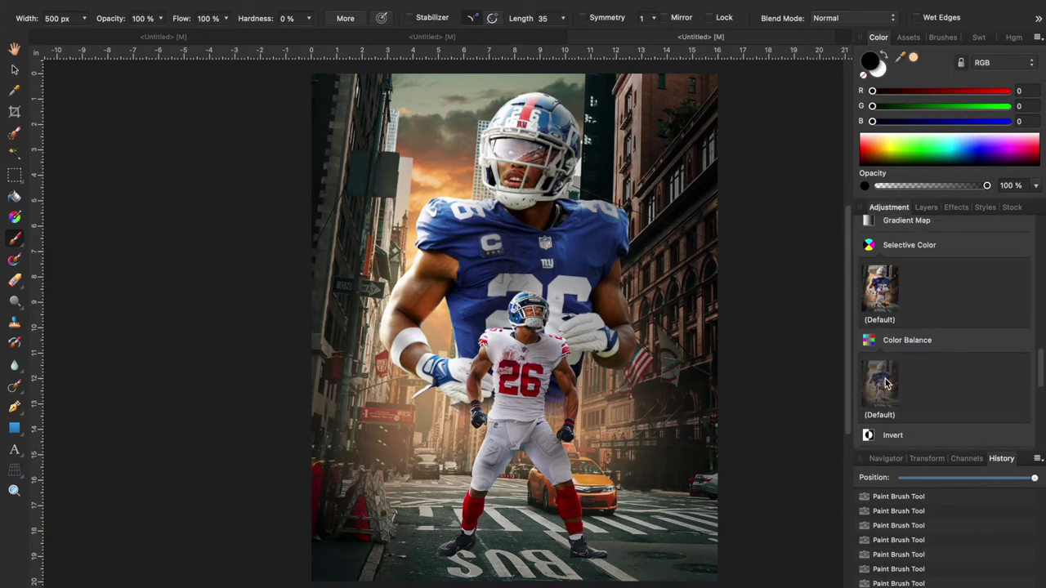
{"action": "left_click", "coordinate": [887, 383]}
{"action": "left_click_drag", "start_coordinate": [671, 433], "coordinate": [658, 441]}
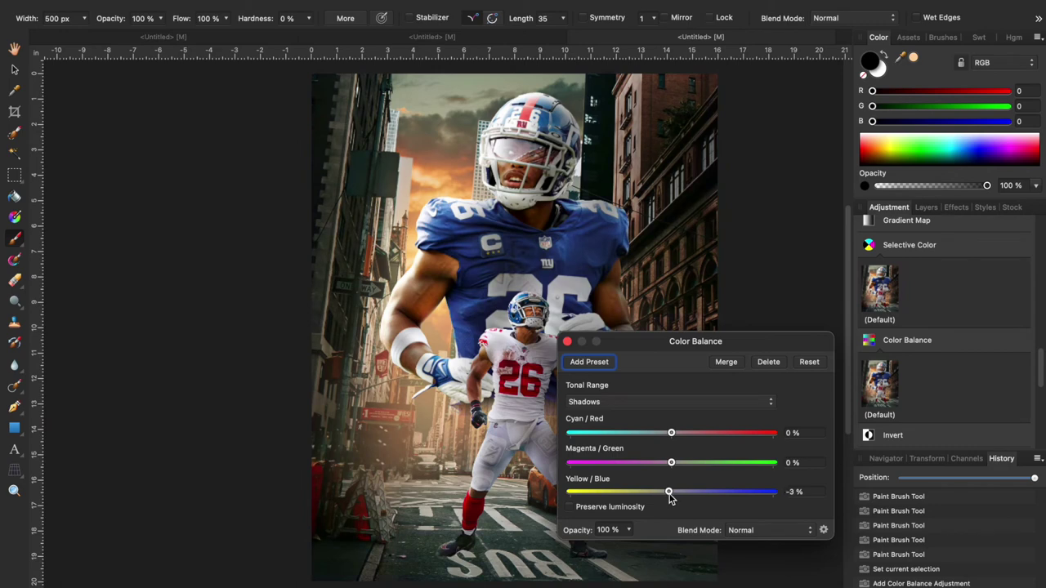
Set the Color Balance midtones' Magenta/Green to -8% and adjust the highlights range
{"action": "left_click", "coordinate": [656, 403]}
{"action": "left_click", "coordinate": [653, 413]}
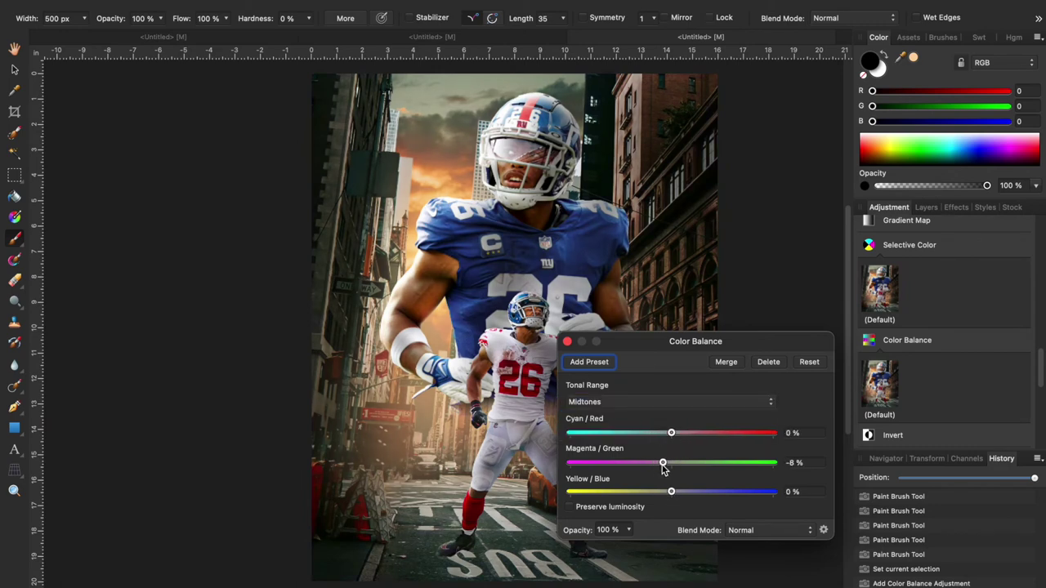
{"action": "left_click", "coordinate": [666, 401]}
{"action": "left_click", "coordinate": [665, 419]}
{"action": "left_click", "coordinate": [568, 341]}
{"action": "left_click", "coordinate": [926, 207]}
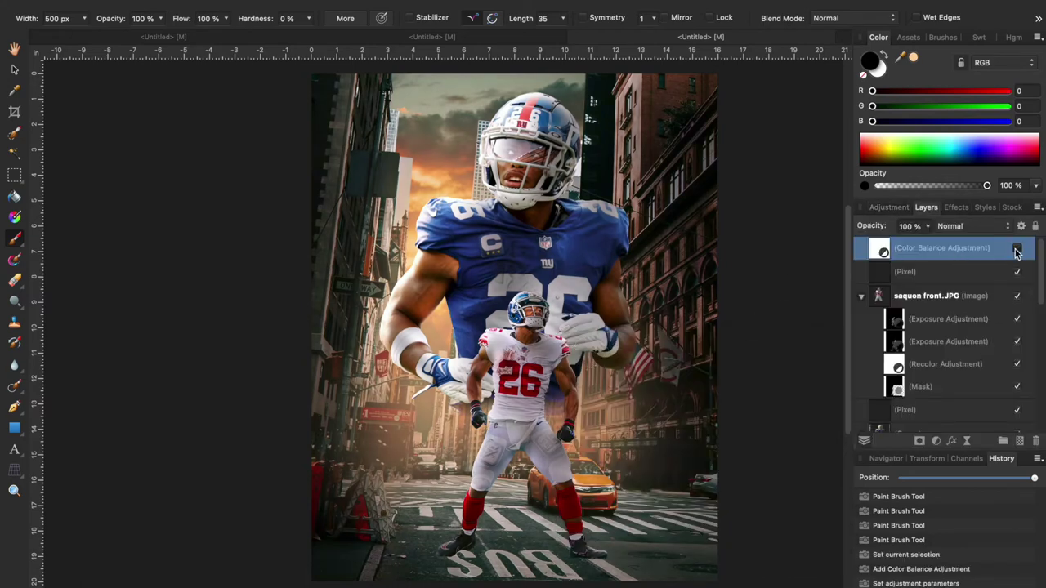
Add a Selective Color adjustment for the front player and set the Reds' cyan to 6%
{"action": "scroll", "coordinate": [954, 317], "scroll_direction": "down", "scroll_amount": 2}
{"action": "left_click", "coordinate": [932, 263]}
{"action": "left_click", "coordinate": [890, 209]}
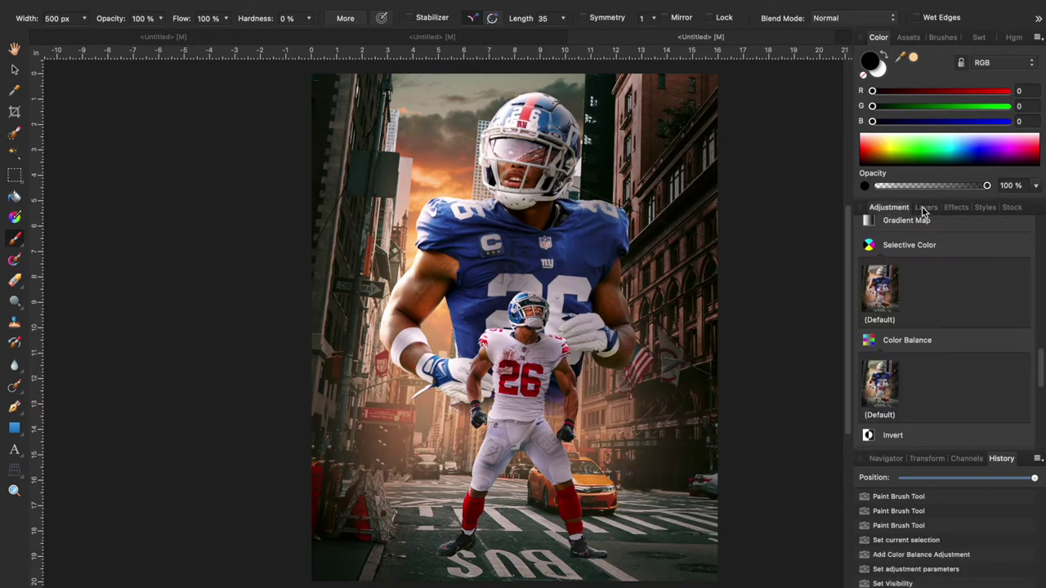
{"action": "left_click", "coordinate": [894, 297]}
{"action": "left_click", "coordinate": [642, 389]}
{"action": "left_click", "coordinate": [648, 423]}
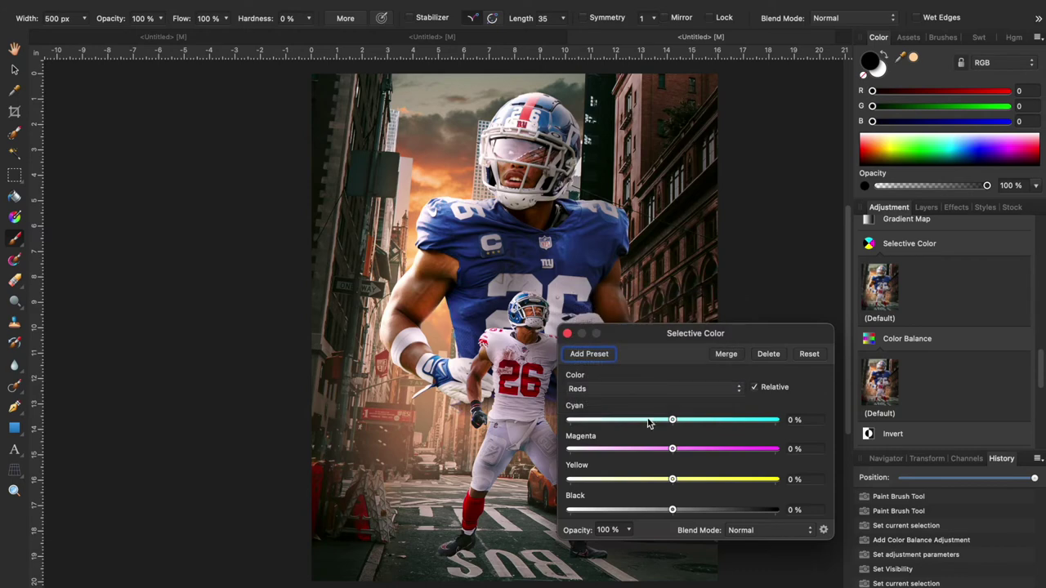
{"action": "left_click", "coordinate": [677, 419]}
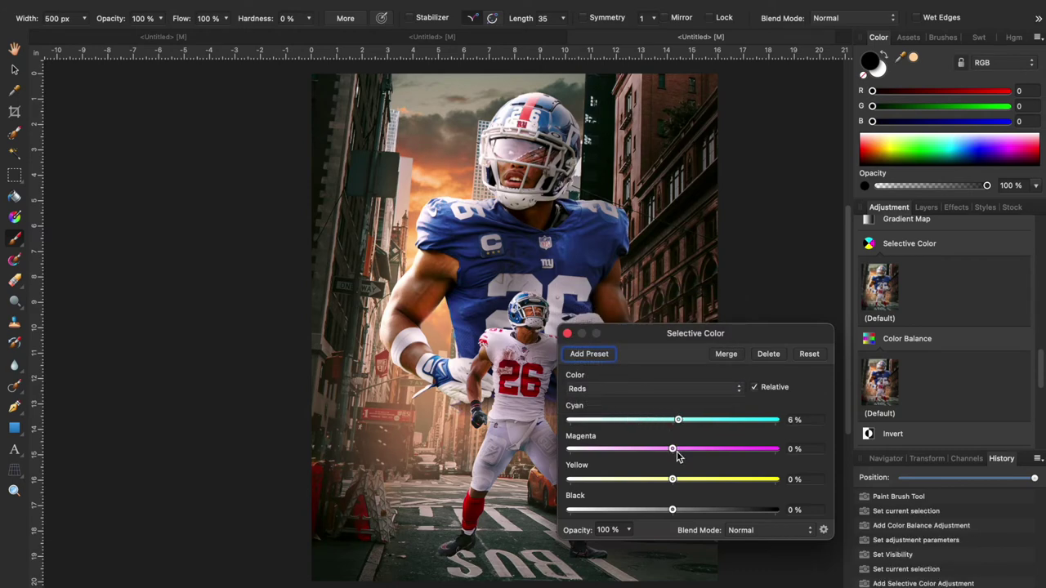
Nest the Selective Color adjustment inside saquon front.JPG and set its Yellows to cyan -23%, magenta 7% and yellow -34%
{"action": "left_click", "coordinate": [923, 210]}
{"action": "left_click_drag", "start_coordinate": [873, 261], "coordinate": [885, 280]}
{"action": "mouse_move", "coordinate": [661, 449]}
{"action": "left_mouse_down"}
{"action": "mouse_move", "coordinate": [686, 449]}
{"action": "mouse_move", "coordinate": [667, 449]}
{"action": "left_mouse_up"}
{"action": "left_click", "coordinate": [646, 389]}
{"action": "left_click", "coordinate": [642, 402]}
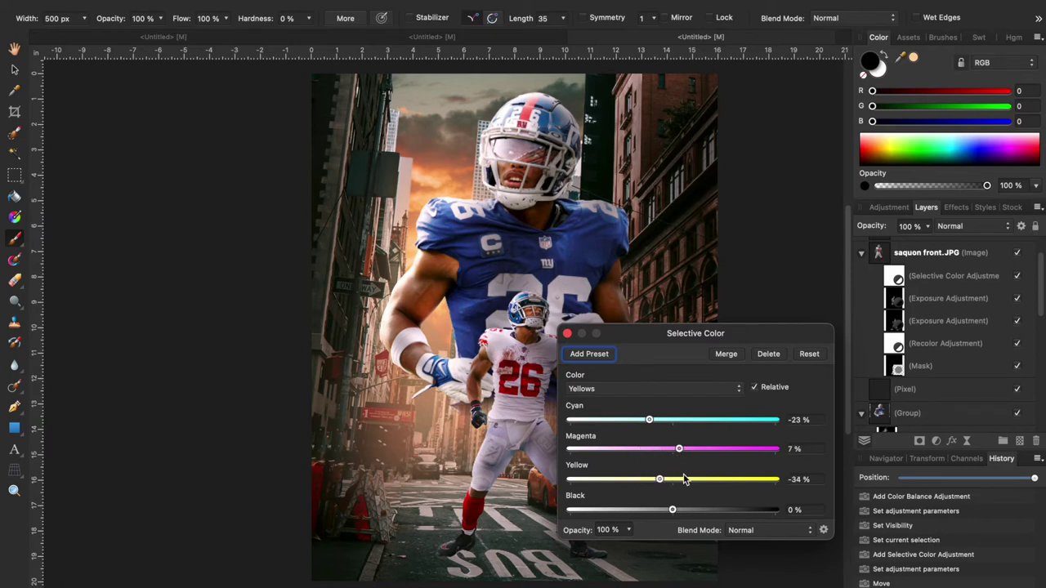
{"action": "left_click", "coordinate": [571, 334]}
Add a Selective Color adjustment to the rear player's group with Yellows at cyan 20%, yellow -17%, and Reds at cyan 18%, yellow 12%
{"action": "scroll", "coordinate": [908, 355], "scroll_direction": "down", "scroll_amount": 3}
{"action": "left_click", "coordinate": [902, 296]}
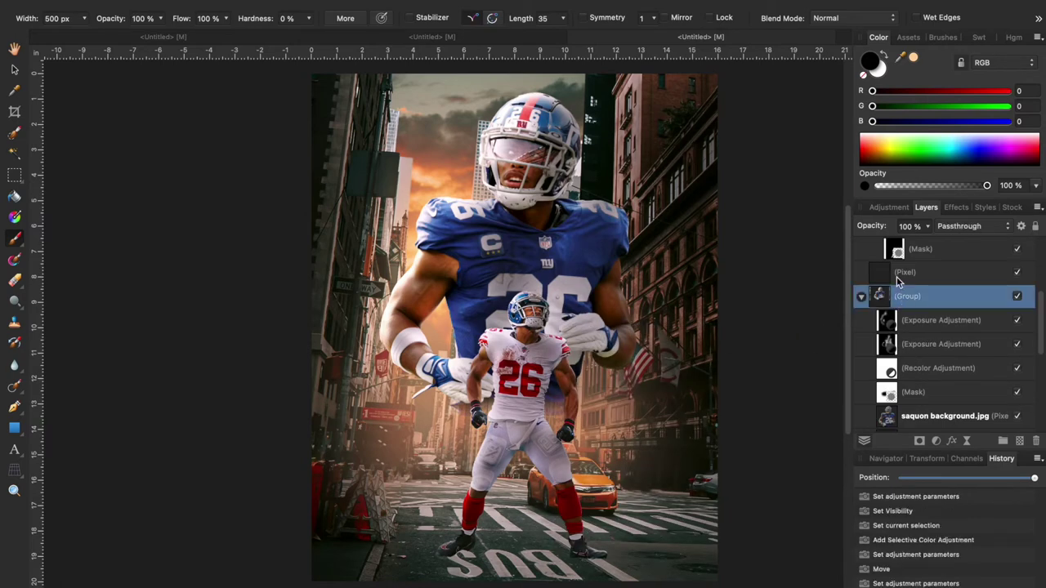
{"action": "left_click", "coordinate": [860, 297]}
{"action": "left_click", "coordinate": [910, 321]}
{"action": "left_click", "coordinate": [887, 207]}
{"action": "left_click", "coordinate": [878, 286]}
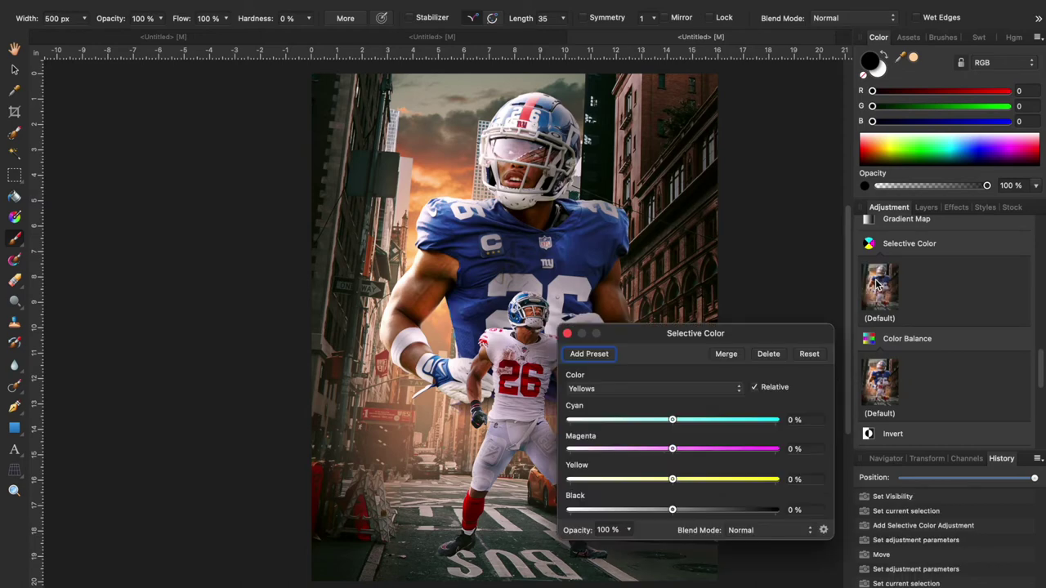
{"action": "left_click_drag", "start_coordinate": [707, 420], "coordinate": [694, 421]}
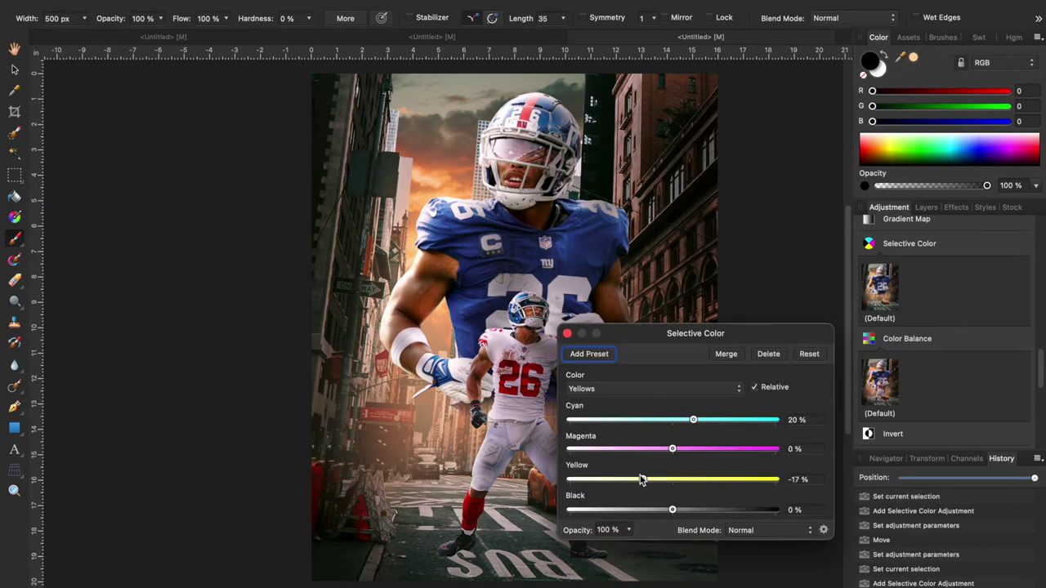
{"action": "left_click", "coordinate": [654, 389]}
{"action": "left_click", "coordinate": [653, 375]}
Set the Blues of the rear player's Selective Color adjustment to cyan 19% and magenta -12%
{"action": "left_click", "coordinate": [646, 389]}
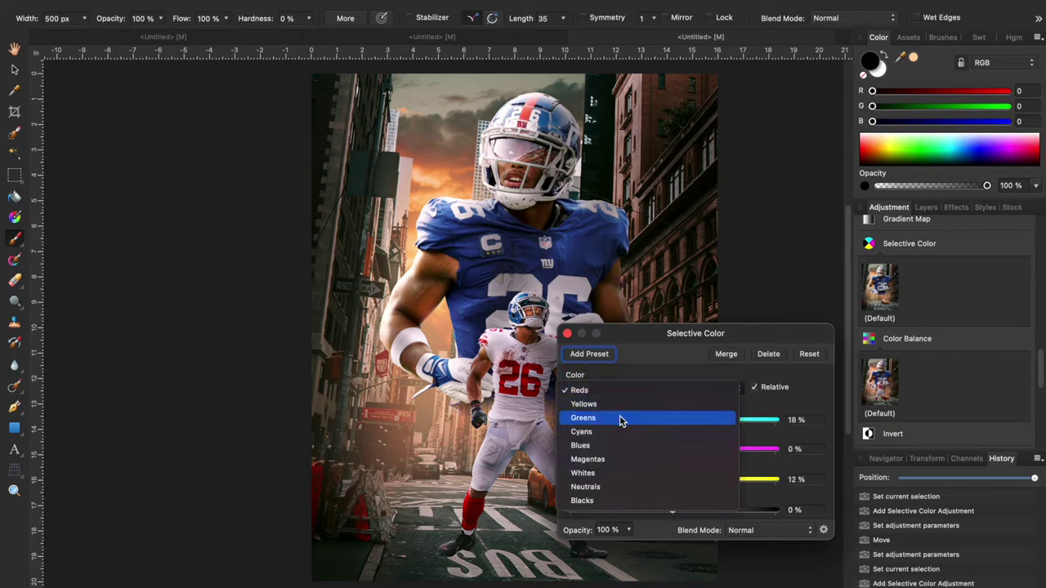
{"action": "left_click", "coordinate": [647, 422]}
{"action": "left_click", "coordinate": [643, 387]}
{"action": "left_click", "coordinate": [633, 423]}
{"action": "left_click_drag", "start_coordinate": [635, 419], "coordinate": [688, 426]}
{"action": "left_click_drag", "start_coordinate": [671, 448], "coordinate": [660, 451]}
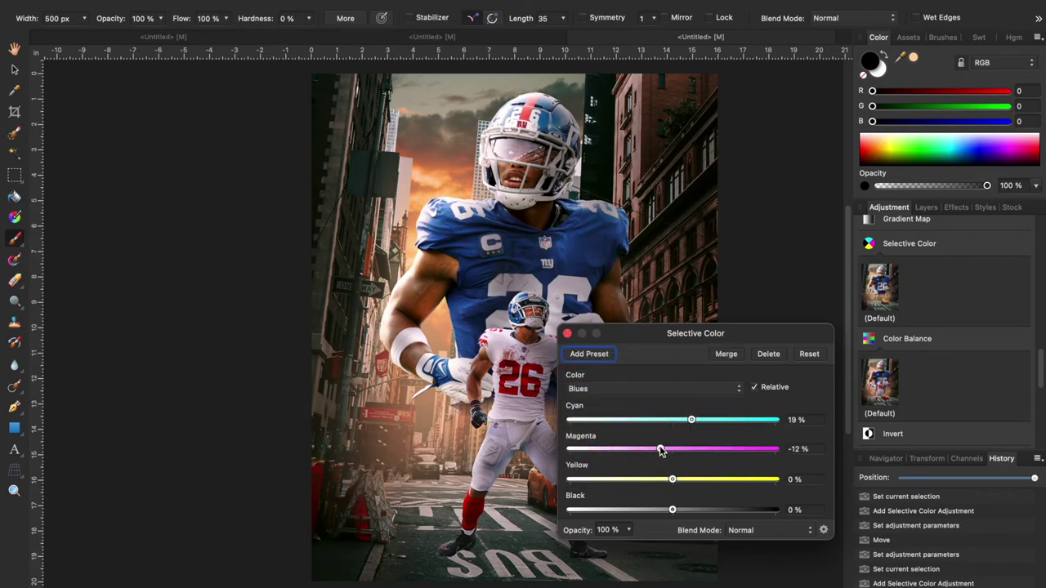
{"action": "left_click_drag", "start_coordinate": [692, 507], "coordinate": [670, 506]}
{"action": "left_click", "coordinate": [567, 333]}
Set the front player's Selective Color Blues to magenta -14%, yellow -6% and black 67%, and the Magentas' cyan to -56%
{"action": "left_click", "coordinate": [926, 207]}
{"action": "left_click", "coordinate": [860, 299]}
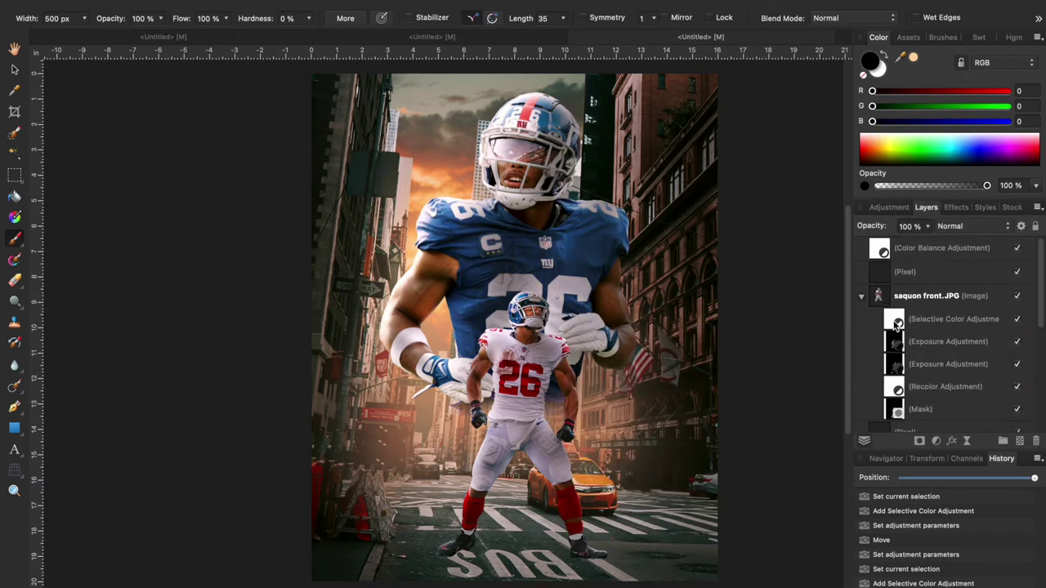
{"action": "double_click", "coordinate": [897, 322]}
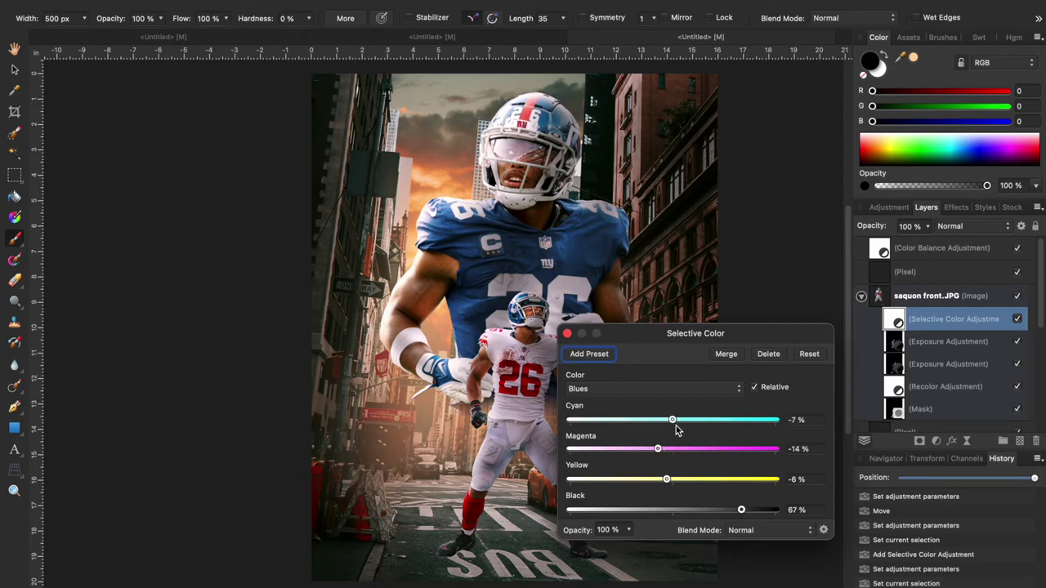
{"action": "left_click", "coordinate": [652, 389]}
{"action": "left_click", "coordinate": [650, 403]}
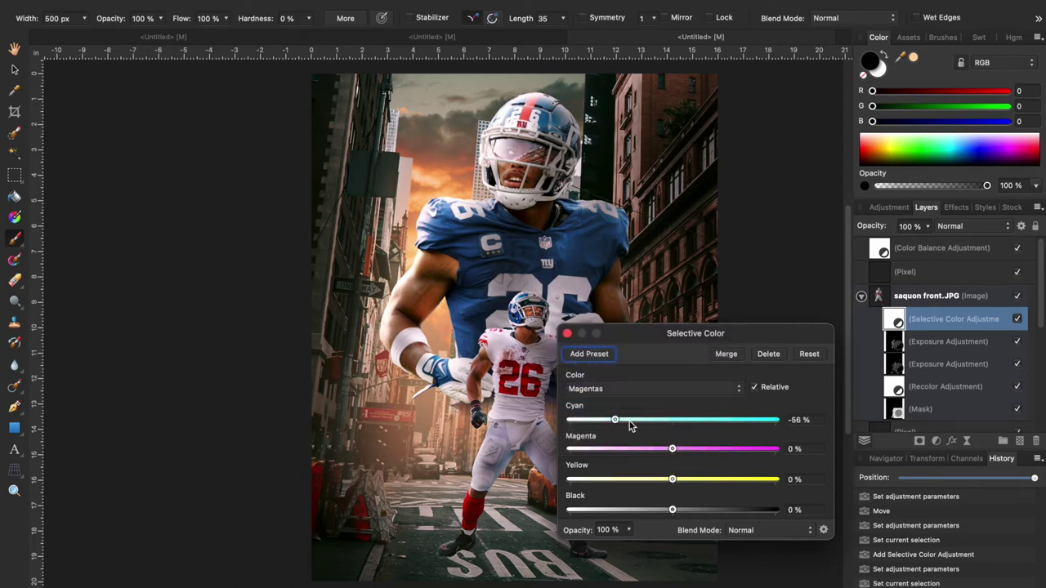
{"action": "left_click", "coordinate": [567, 334]}
Add a Coarse Sepia Recolor adjustment above the players in Overlay blend mode and fill its mask with black
{"action": "scroll", "coordinate": [572, 332], "scroll_direction": "down", "scroll_amount": 2}
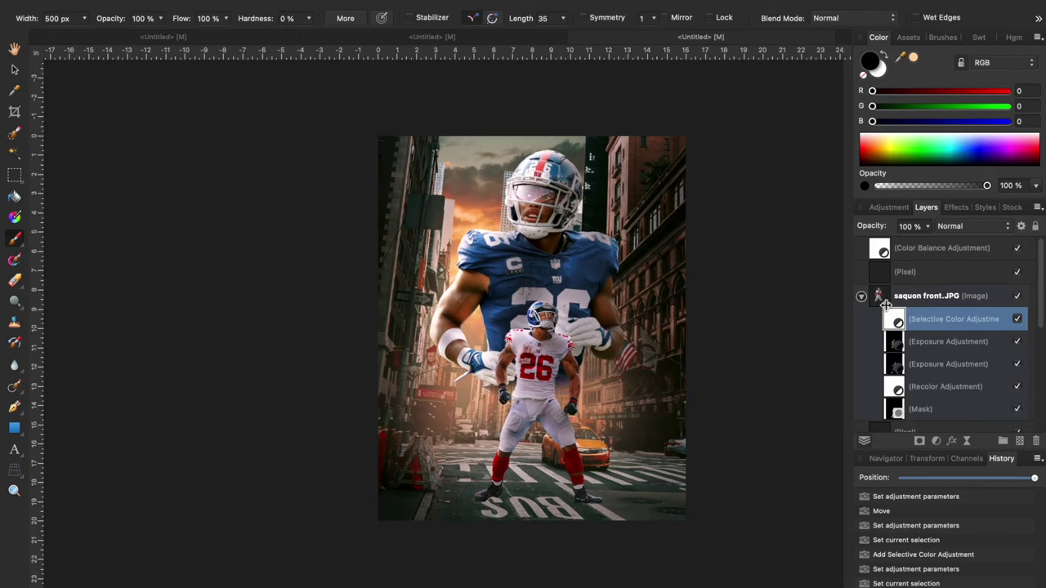
{"action": "left_click", "coordinate": [862, 296]}
{"action": "left_click", "coordinate": [862, 283]}
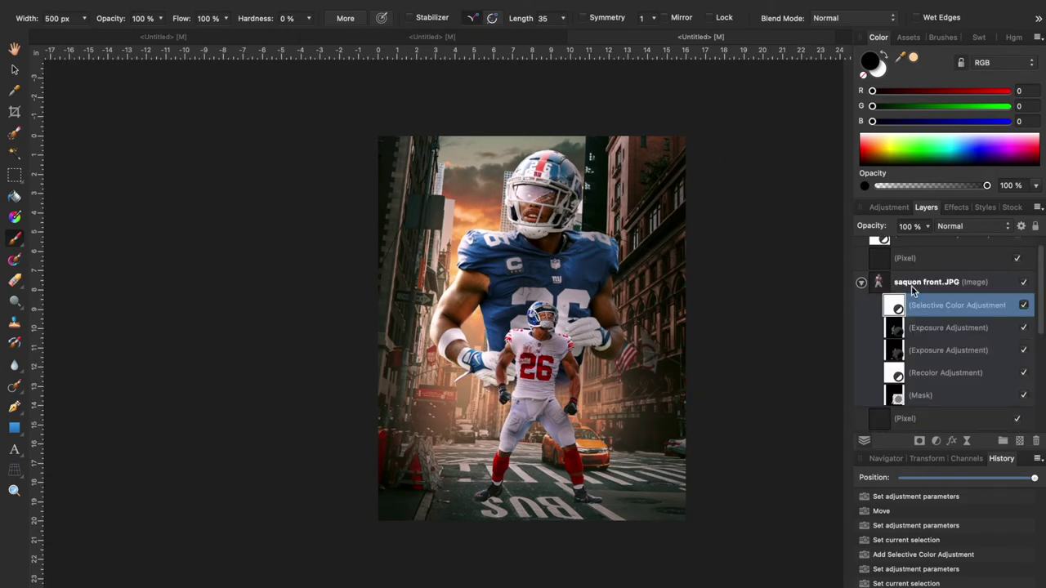
{"action": "left_click", "coordinate": [915, 285]}
{"action": "left_click", "coordinate": [907, 260]}
{"action": "left_click", "coordinate": [898, 207]}
{"action": "scroll", "coordinate": [910, 338], "scroll_direction": "down", "scroll_amount": 3}
{"action": "scroll", "coordinate": [903, 323], "scroll_direction": "up", "scroll_amount": 8}
{"action": "scroll", "coordinate": [901, 318], "scroll_direction": "down", "scroll_amount": 5}
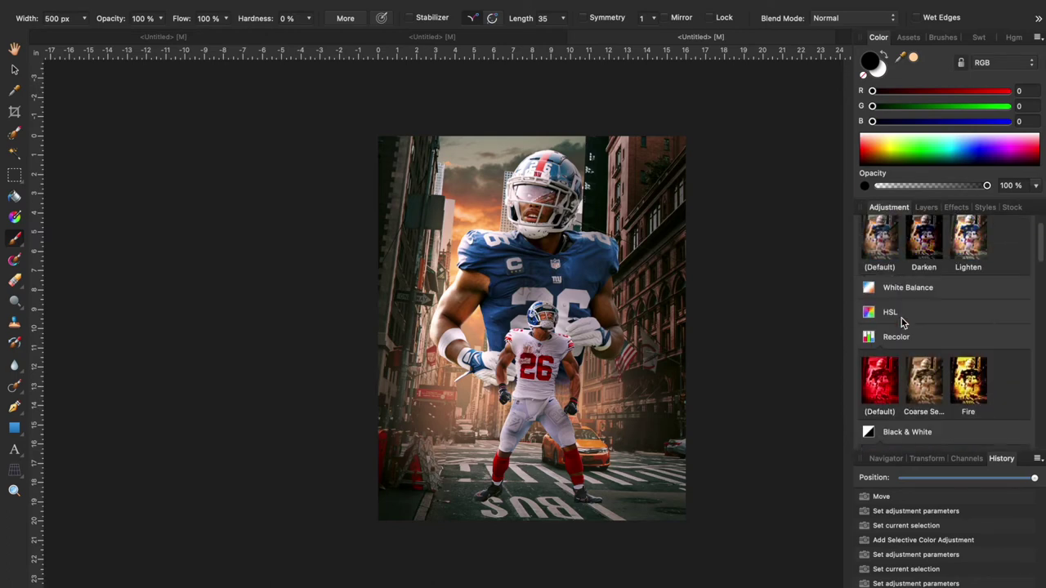
{"action": "left_click", "coordinate": [923, 385]}
{"action": "left_click", "coordinate": [756, 530]}
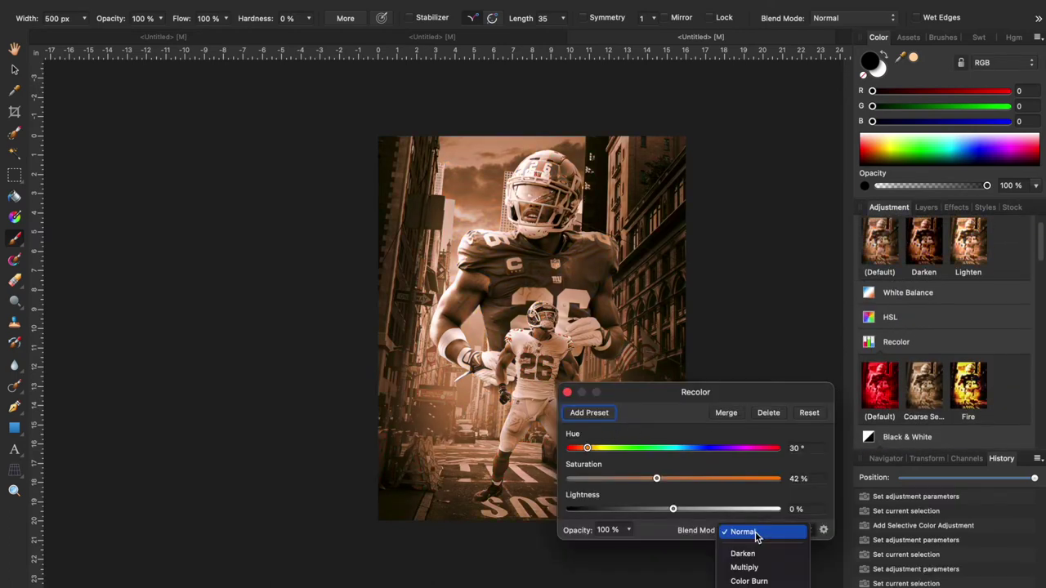
{"action": "left_click", "coordinate": [744, 446]}
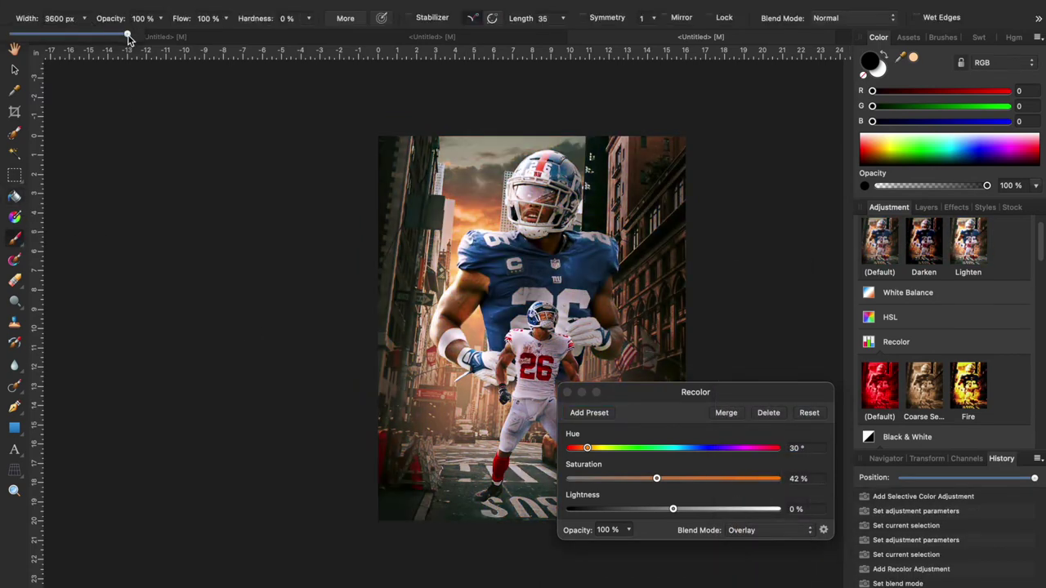
Paint a warm glow around the rear player's helmet on the Recolor mask with a white 3600 px brush at 5% flow
{"action": "left_click", "coordinate": [491, 196]}
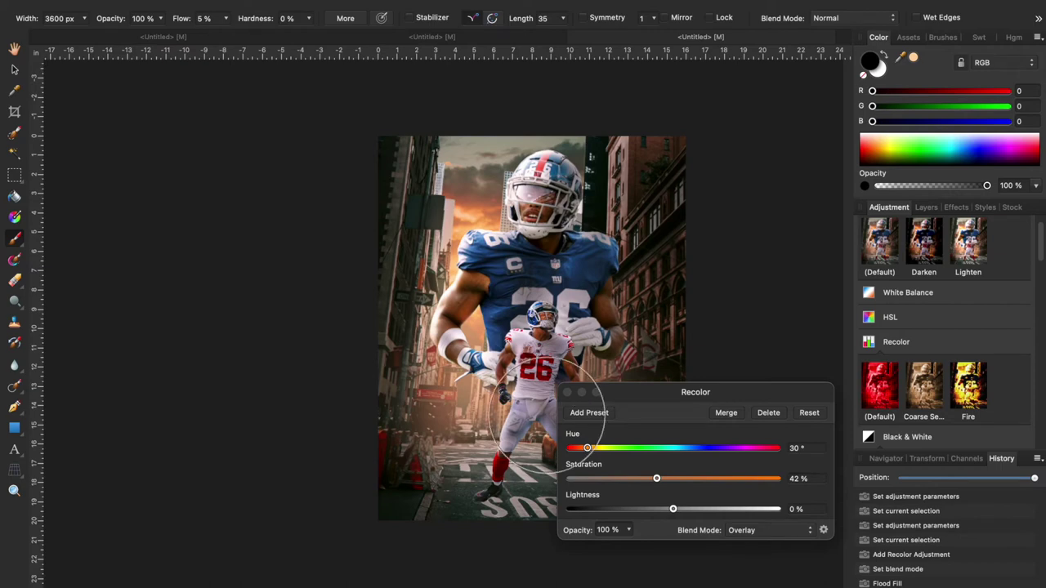
{"action": "left_click", "coordinate": [568, 393]}
{"action": "left_click", "coordinate": [925, 208]}
{"action": "left_click", "coordinate": [878, 68]}
{"action": "scroll", "coordinate": [544, 187], "scroll_direction": "up", "scroll_amount": 5}
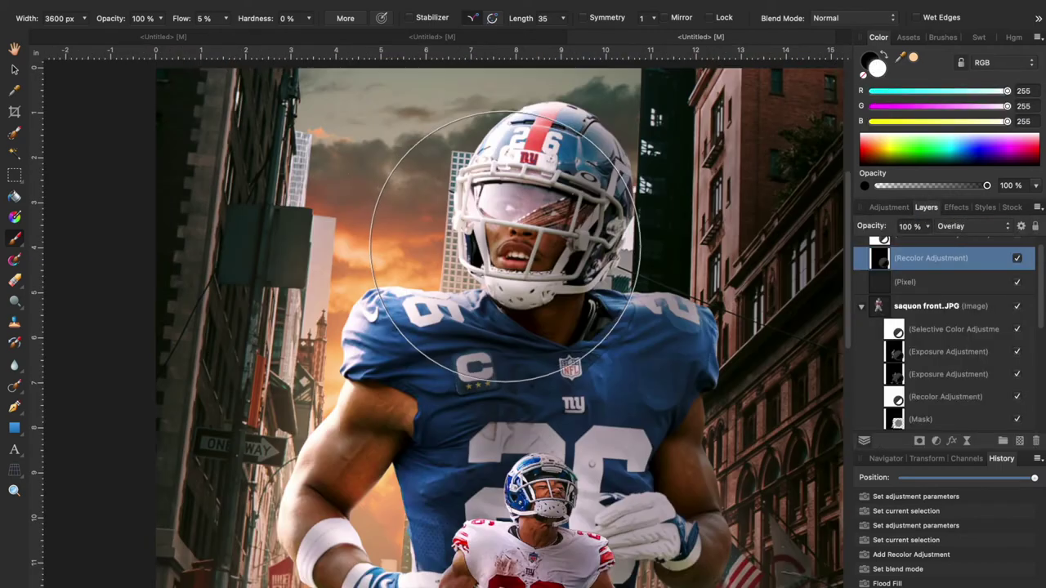
{"action": "left_click", "coordinate": [489, 251]}
Extend the warm glow on the Recolor mask around the rear player's arm, glove and torso and the front player, using 1200 px and 430 px brushes
{"action": "scroll", "coordinate": [441, 278], "scroll_direction": "down", "scroll_amount": 4}
{"action": "scroll", "coordinate": [441, 278], "scroll_direction": "left", "scroll_amount": 3}
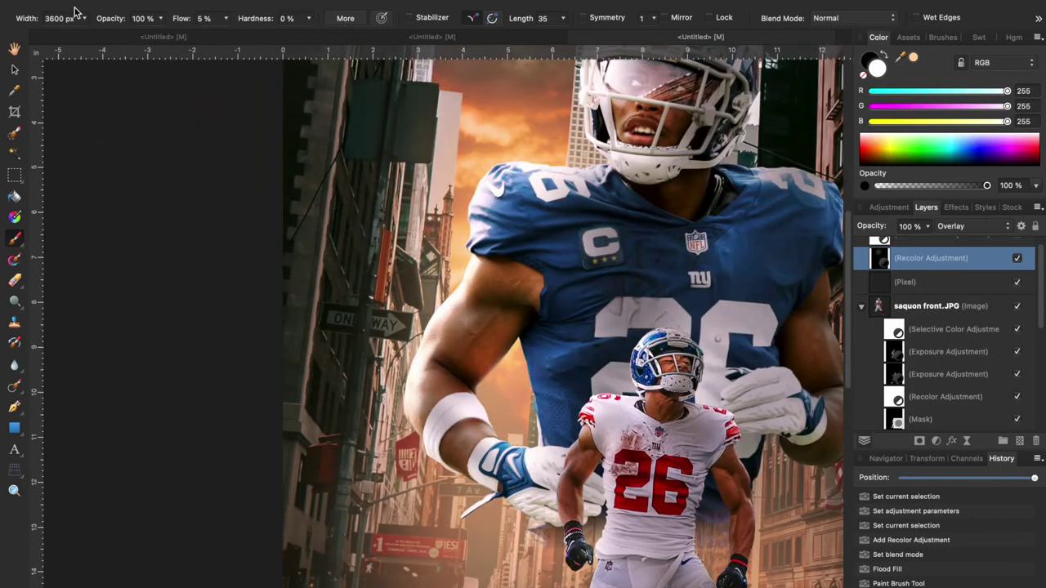
{"action": "left_click_drag", "start_coordinate": [425, 249], "coordinate": [412, 323]}
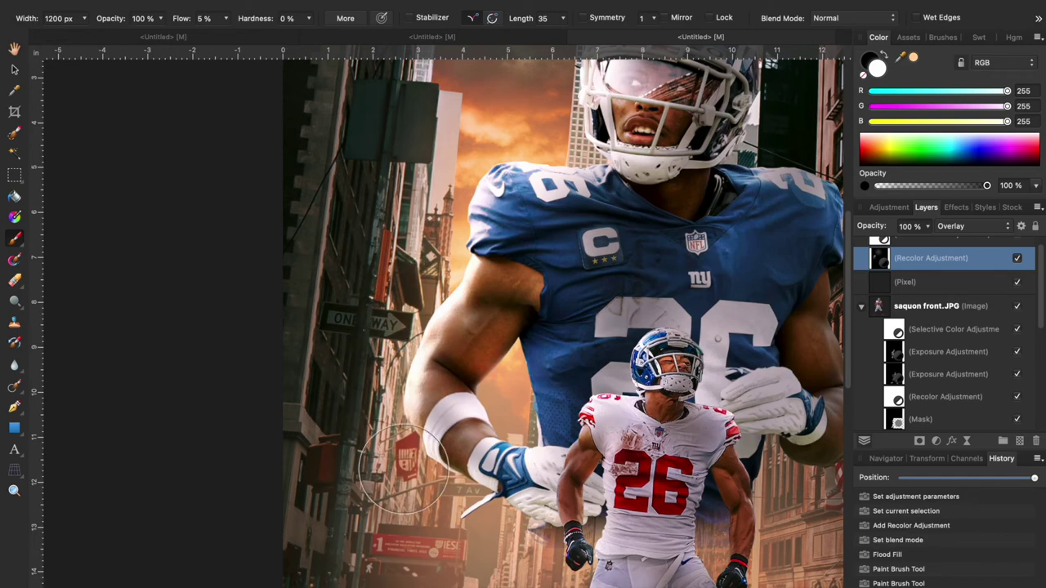
{"action": "left_click_drag", "start_coordinate": [494, 412], "coordinate": [516, 382]}
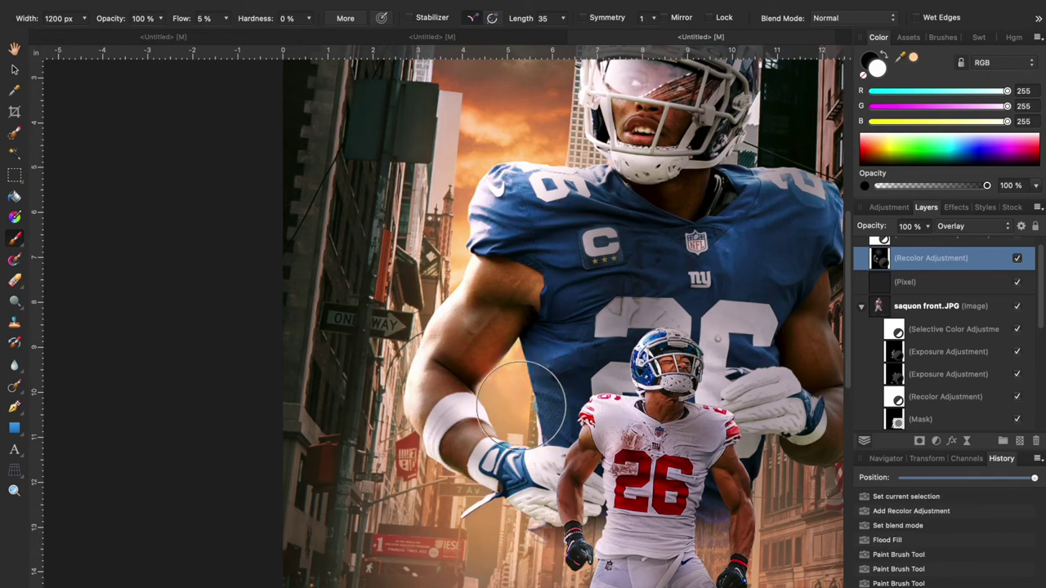
{"action": "scroll", "coordinate": [520, 353], "scroll_direction": "up", "scroll_amount": 3}
{"action": "left_click_drag", "start_coordinate": [516, 277], "coordinate": [452, 368]}
{"action": "mouse_move", "coordinate": [572, 269]}
{"action": "left_mouse_down"}
{"action": "mouse_move", "coordinate": [581, 240]}
{"action": "mouse_move", "coordinate": [570, 169]}
{"action": "left_mouse_up"}
{"action": "scroll", "coordinate": [570, 168], "scroll_direction": "down", "scroll_amount": 6}
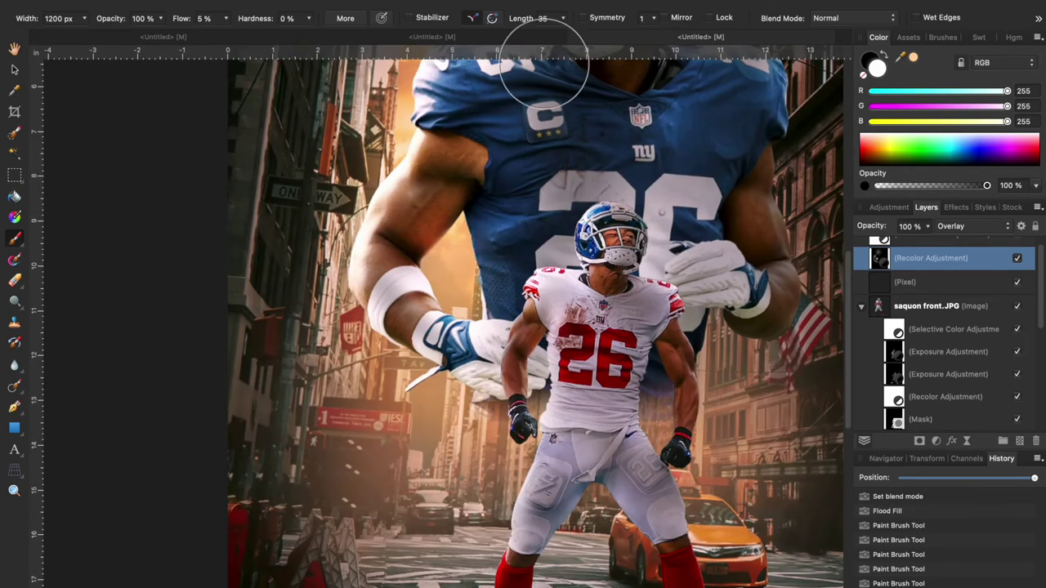
{"action": "scroll", "coordinate": [507, 303], "scroll_direction": "down", "scroll_amount": 5}
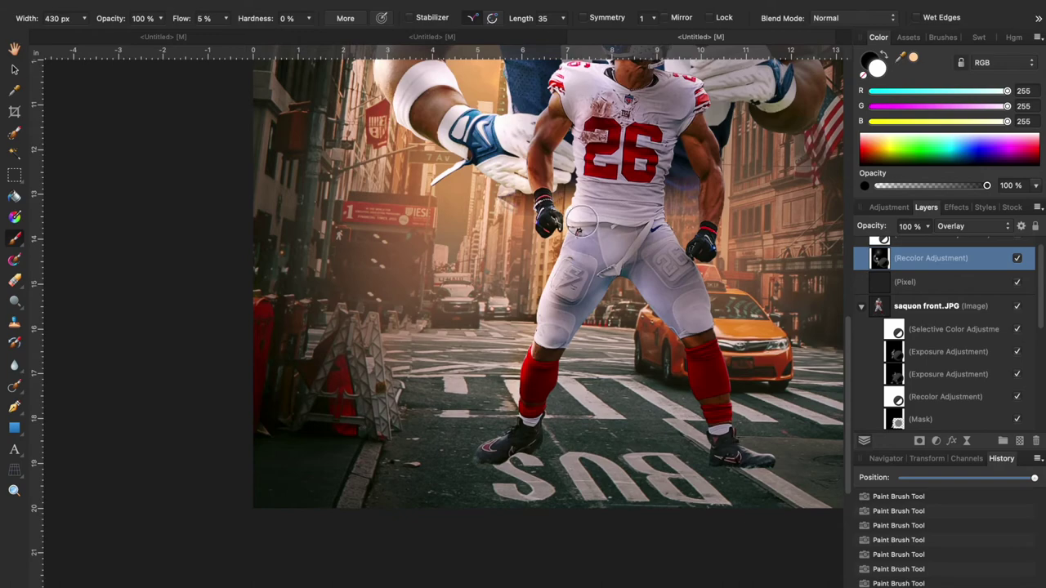
{"action": "scroll", "coordinate": [565, 164], "scroll_direction": "up", "scroll_amount": 4}
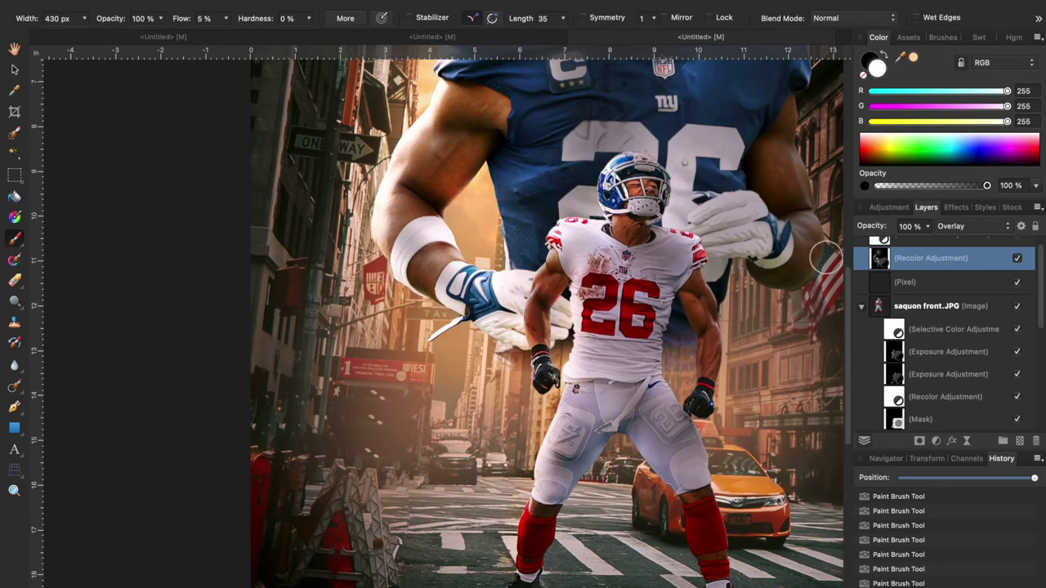
Paint a peach glow on the pixel layer behind the front player with a soft 380 px brush at 100% flow
{"action": "scroll", "coordinate": [941, 288], "scroll_direction": "down", "scroll_amount": 3}
{"action": "left_click", "coordinate": [934, 331]}
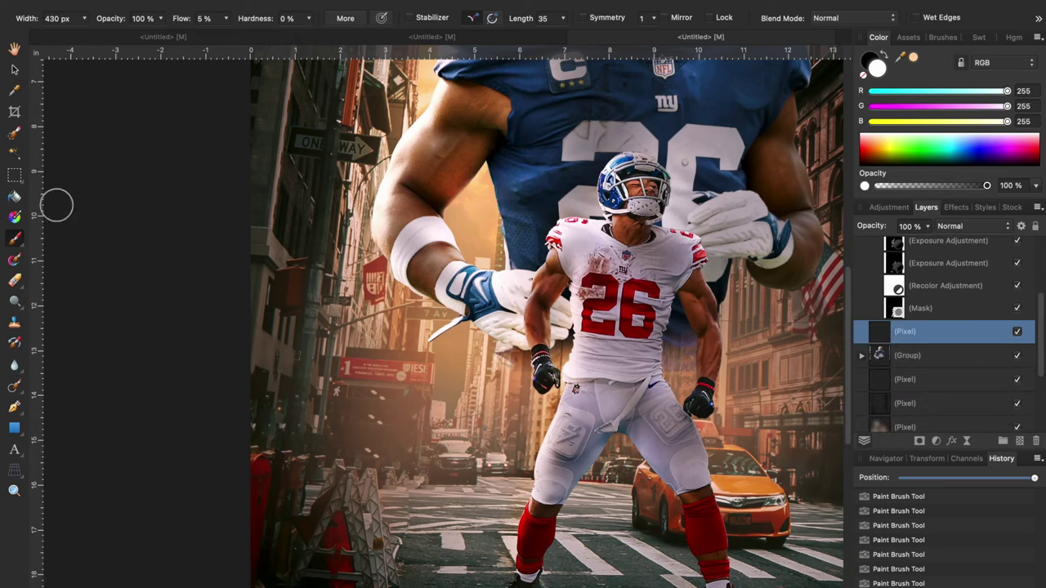
{"action": "left_click", "coordinate": [914, 57]}
{"action": "left_click_drag", "start_coordinate": [323, 37], "coordinate": [343, 37]}
{"action": "left_click", "coordinate": [376, 156]}
{"action": "left_click_drag", "start_coordinate": [116, 34], "coordinate": [122, 34]}
{"action": "left_click", "coordinate": [621, 190]}
{"action": "left_click", "coordinate": [631, 187]}
{"action": "left_click", "coordinate": [634, 213]}
{"action": "left_click", "coordinate": [581, 249]}
{"action": "left_click", "coordinate": [576, 264]}
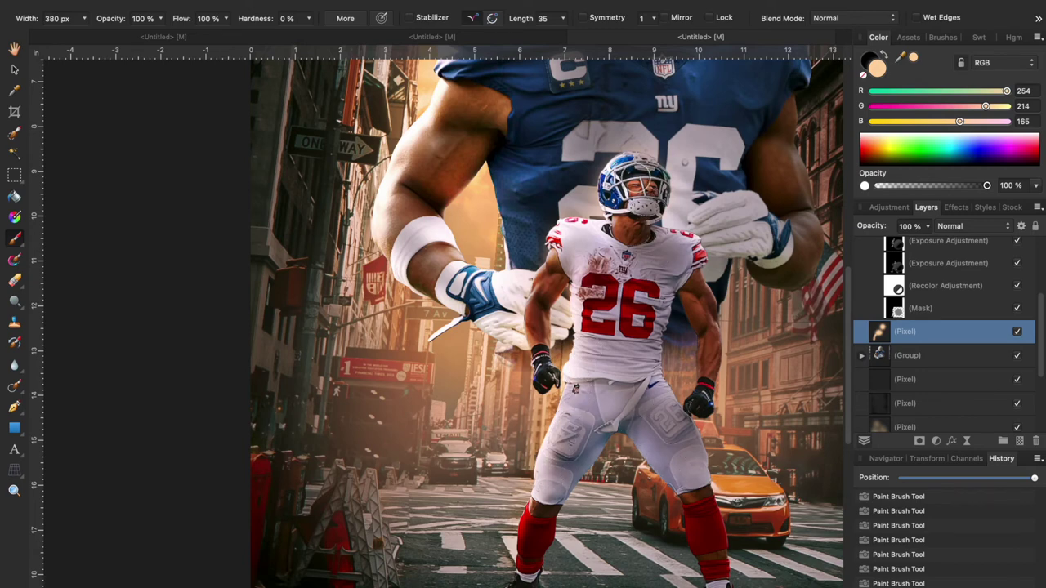
{"action": "scroll", "coordinate": [684, 161], "scroll_direction": "down", "scroll_amount": 3}
{"action": "left_click_drag", "start_coordinate": [664, 217], "coordinate": [577, 292]}
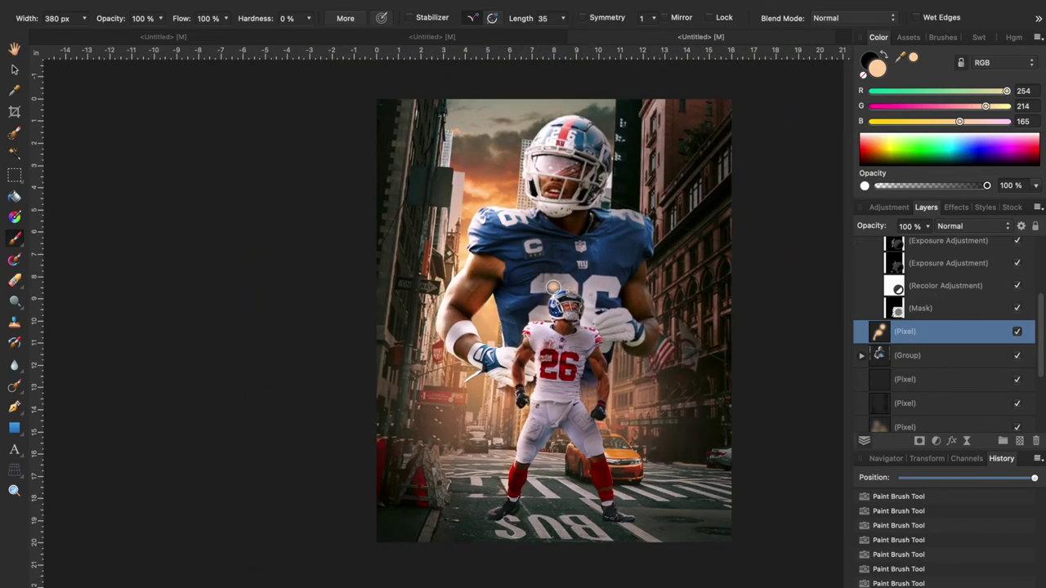
Add a Vibrance adjustment inside the rear player's group and adjust its vibrance and saturation
{"action": "scroll", "coordinate": [871, 307], "scroll_direction": "down", "scroll_amount": 3}
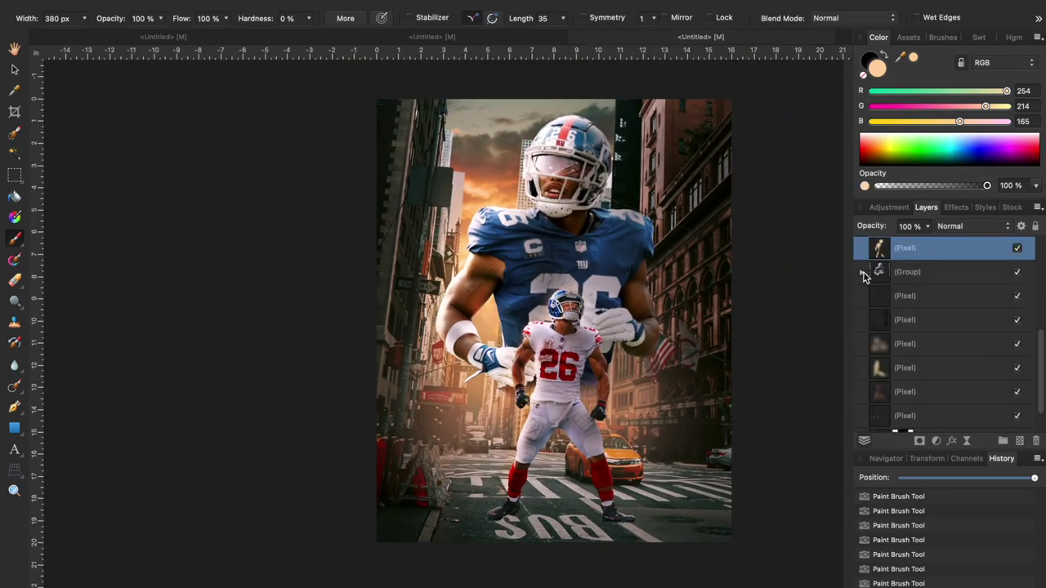
{"action": "left_click", "coordinate": [862, 272]}
{"action": "left_click", "coordinate": [926, 377]}
{"action": "left_click", "coordinate": [886, 208]}
{"action": "scroll", "coordinate": [913, 339], "scroll_direction": "down", "scroll_amount": 3}
{"action": "left_click", "coordinate": [880, 415]}
{"action": "left_click_drag", "start_coordinate": [671, 478], "coordinate": [649, 480]}
{"action": "left_click_drag", "start_coordinate": [672, 507], "coordinate": [700, 510]}
{"action": "left_click", "coordinate": [567, 422]}
Add a Levels adjustment to the rear player's group with black level 6% and gamma 0.948
{"action": "scroll", "coordinate": [898, 327], "scroll_direction": "up", "scroll_amount": 5}
{"action": "left_click", "coordinate": [872, 289]}
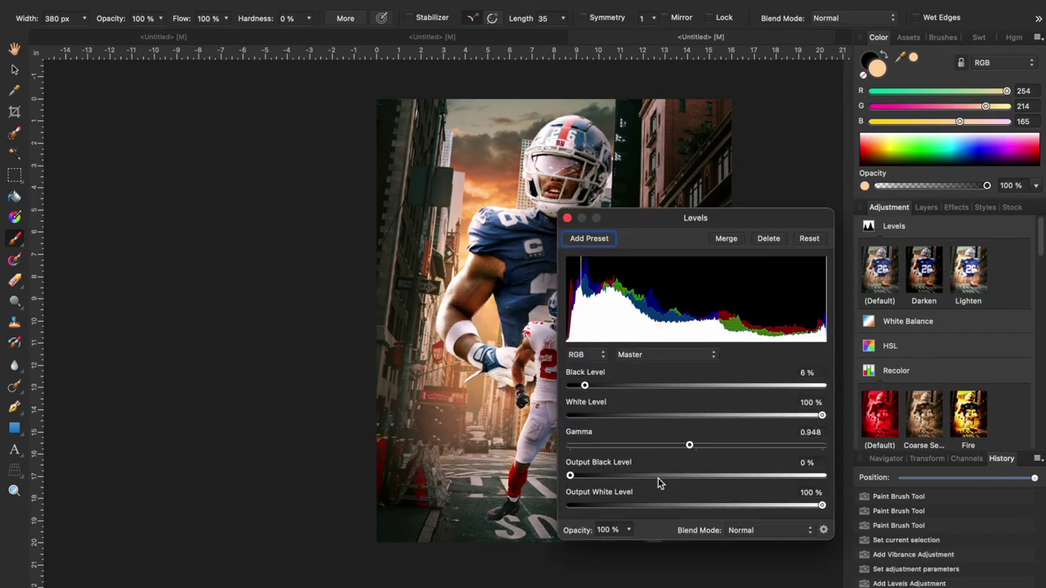
{"action": "left_click", "coordinate": [567, 218]}
{"action": "left_click", "coordinate": [926, 208]}
{"action": "scroll", "coordinate": [902, 347], "scroll_direction": "up", "scroll_amount": 4}
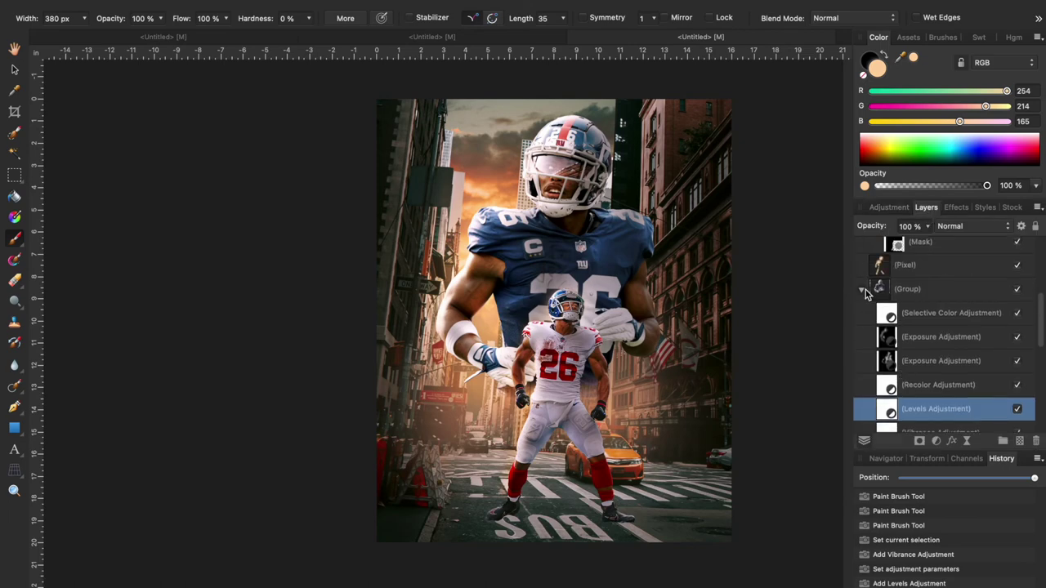
Add a Vibrance adjustment for the front player and place it directly above the Mask in the saquon front.JPG layer
{"action": "left_click", "coordinate": [903, 370]}
{"action": "left_click", "coordinate": [888, 207]}
{"action": "scroll", "coordinate": [888, 375], "scroll_direction": "down", "scroll_amount": 5}
{"action": "left_click", "coordinate": [898, 350]}
{"action": "left_click_drag", "start_coordinate": [614, 478], "coordinate": [619, 475]}
{"action": "left_click", "coordinate": [567, 422]}
{"action": "left_click", "coordinate": [926, 208]}
{"action": "left_click_drag", "start_coordinate": [902, 257], "coordinate": [897, 371]}
{"action": "left_click", "coordinate": [898, 392]}
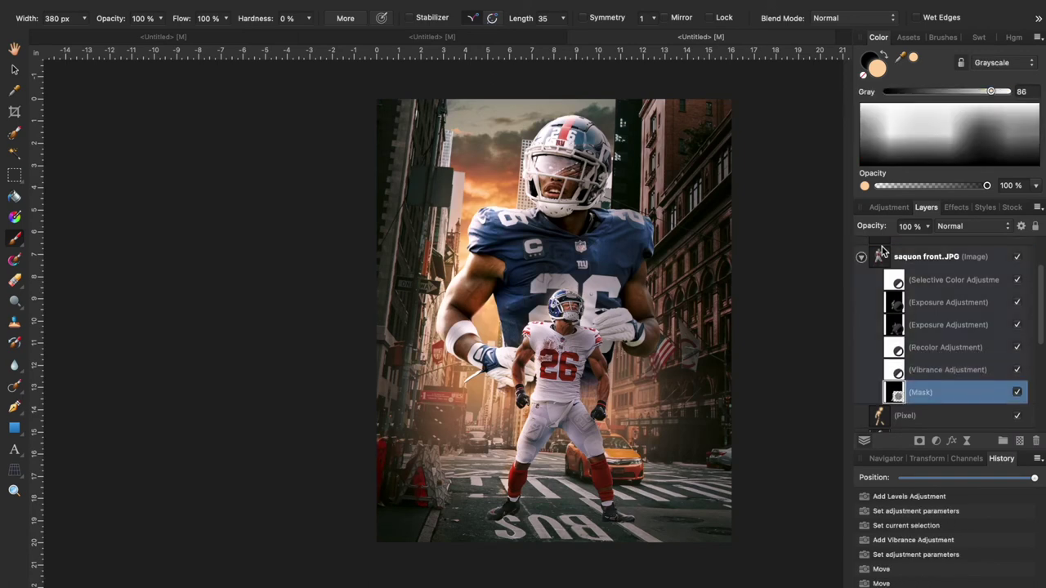
Add a Levels adjustment above the front player's Vibrance with black level 4%, white level 97% and gamma 1.073
{"action": "left_click", "coordinate": [889, 206]}
{"action": "scroll", "coordinate": [894, 336], "scroll_direction": "up", "scroll_amount": 5}
{"action": "left_click", "coordinate": [880, 269]}
{"action": "mouse_move", "coordinate": [569, 385]}
{"action": "left_mouse_down"}
{"action": "mouse_move", "coordinate": [588, 387]}
{"action": "mouse_move", "coordinate": [578, 386]}
{"action": "left_mouse_up"}
{"action": "left_click_drag", "start_coordinate": [822, 415], "coordinate": [815, 418]}
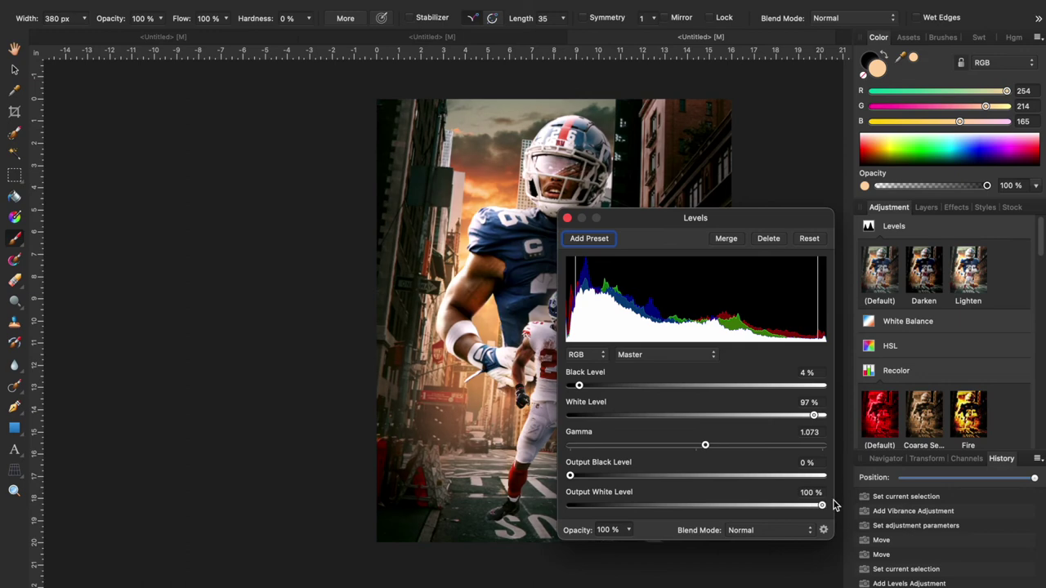
{"action": "key", "text": "Return"}
{"action": "left_click", "coordinate": [925, 207]}
{"action": "left_click_drag", "start_coordinate": [897, 376], "coordinate": [897, 379]}
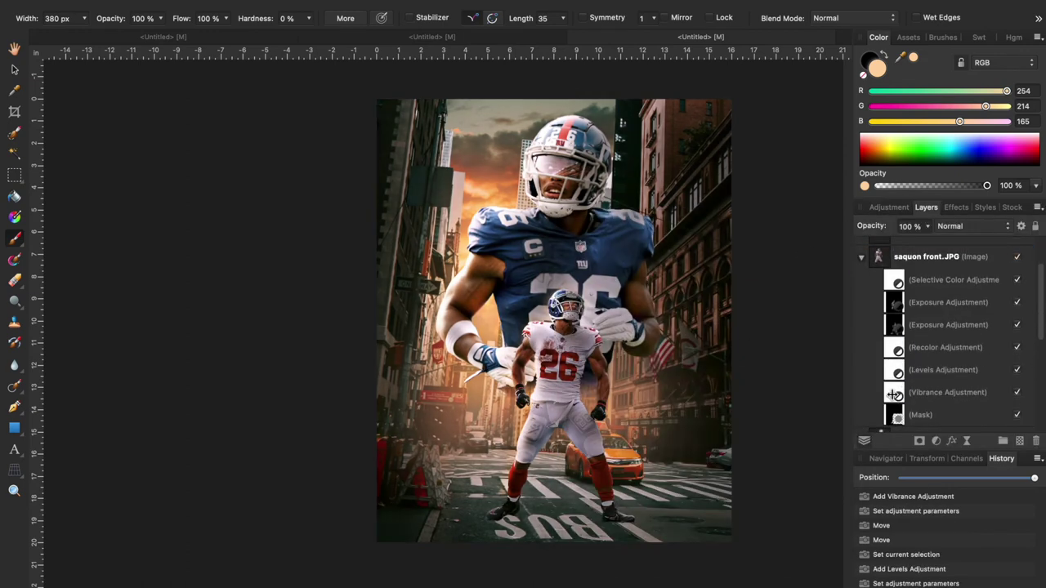
Readjust the front player's Vibrance and set the Levels to black level 2%, white level 97% and gamma 1
{"action": "double_click", "coordinate": [894, 393]}
{"action": "left_click", "coordinate": [605, 479]}
{"action": "double_click", "coordinate": [894, 370]}
{"action": "left_click_drag", "start_coordinate": [694, 219], "coordinate": [941, 267]}
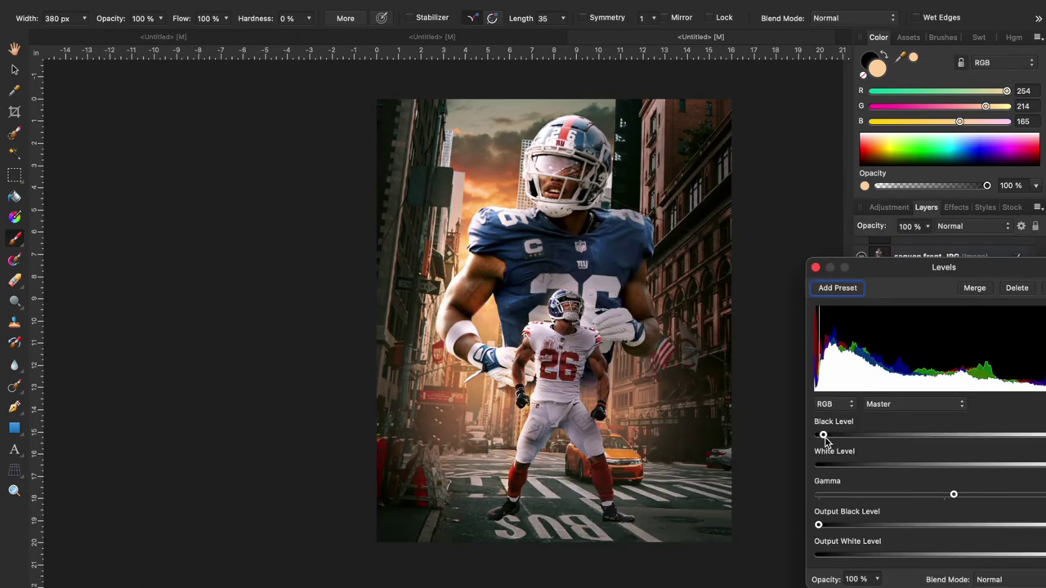
{"action": "left_click_drag", "start_coordinate": [928, 307], "coordinate": [882, 216]}
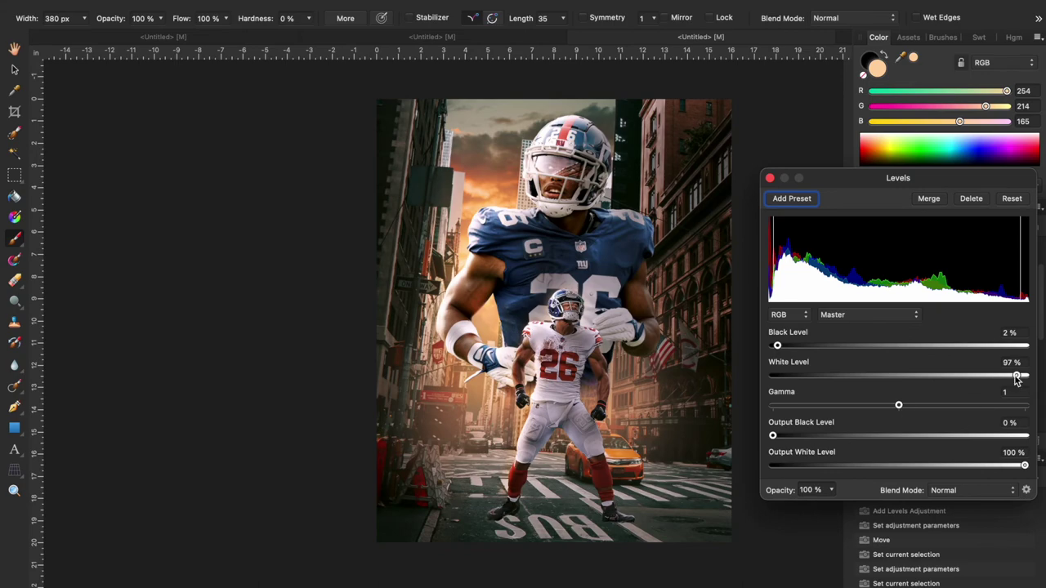
{"action": "left_click", "coordinate": [770, 178]}
Try painting the front player's lower Exposure mask over the jersey with a soft white 500 px brush at 4% flow
{"action": "left_click", "coordinate": [897, 324]}
{"action": "left_click", "coordinate": [1017, 325]}
{"action": "left_click", "coordinate": [1017, 325]}
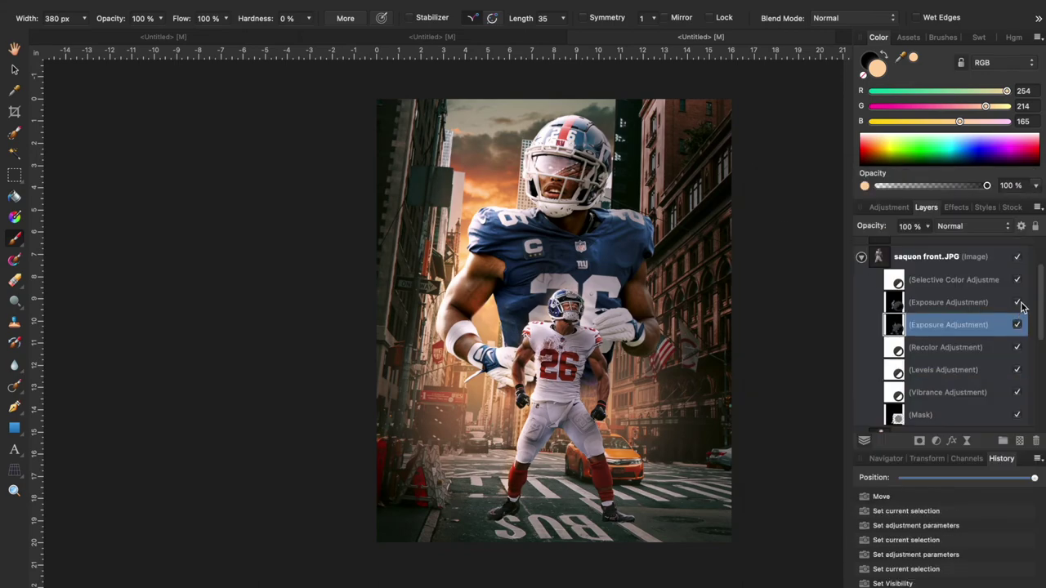
{"action": "key", "text": "d"}
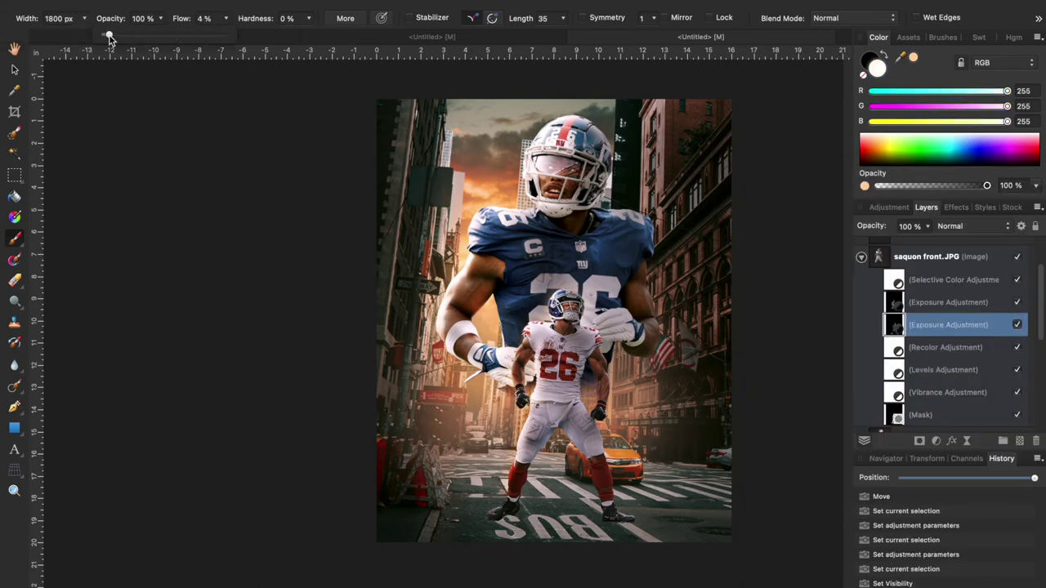
{"action": "scroll", "coordinate": [543, 341], "scroll_direction": "up", "scroll_amount": 5}
{"action": "left_click", "coordinate": [84, 18]}
{"action": "left_click_drag", "start_coordinate": [122, 34], "coordinate": [111, 35]}
{"action": "mouse_move", "coordinate": [570, 411]}
{"action": "left_mouse_down"}
{"action": "mouse_move", "coordinate": [569, 437]}
{"action": "mouse_move", "coordinate": [551, 441]}
{"action": "left_mouse_up"}
{"action": "key", "text": "super+z"}
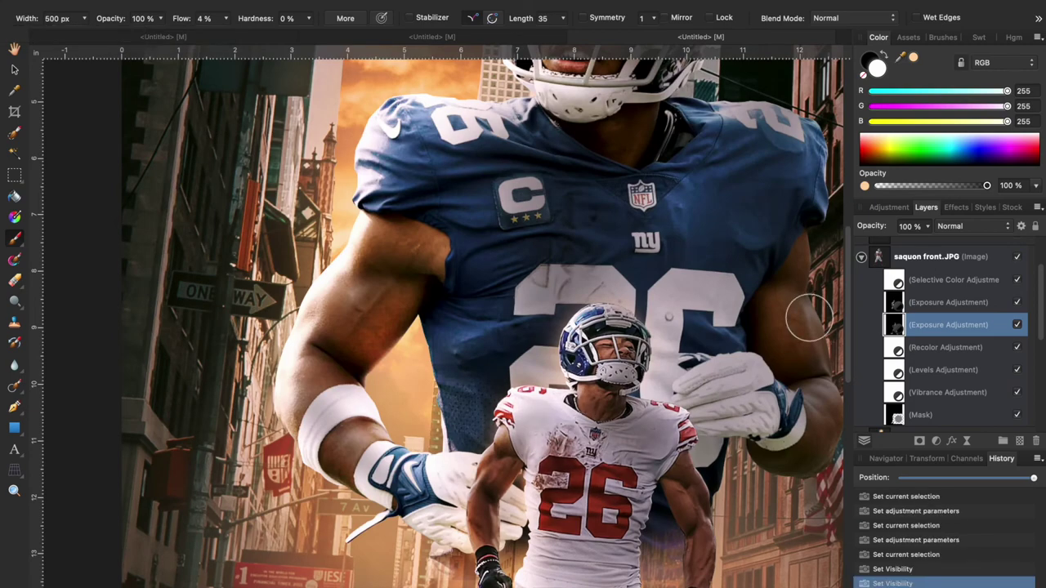
Erase the lower Exposure effect over the front player's chest and shoulder with a soft 800 px Erase Brush
{"action": "left_click", "coordinate": [12, 283]}
{"action": "left_click", "coordinate": [533, 442]}
{"action": "left_click", "coordinate": [562, 420]}
{"action": "left_click", "coordinate": [569, 418]}
{"action": "left_click", "coordinate": [541, 464]}
{"action": "left_click", "coordinate": [556, 506]}
{"action": "left_click", "coordinate": [571, 482]}
{"action": "left_click", "coordinate": [552, 405]}
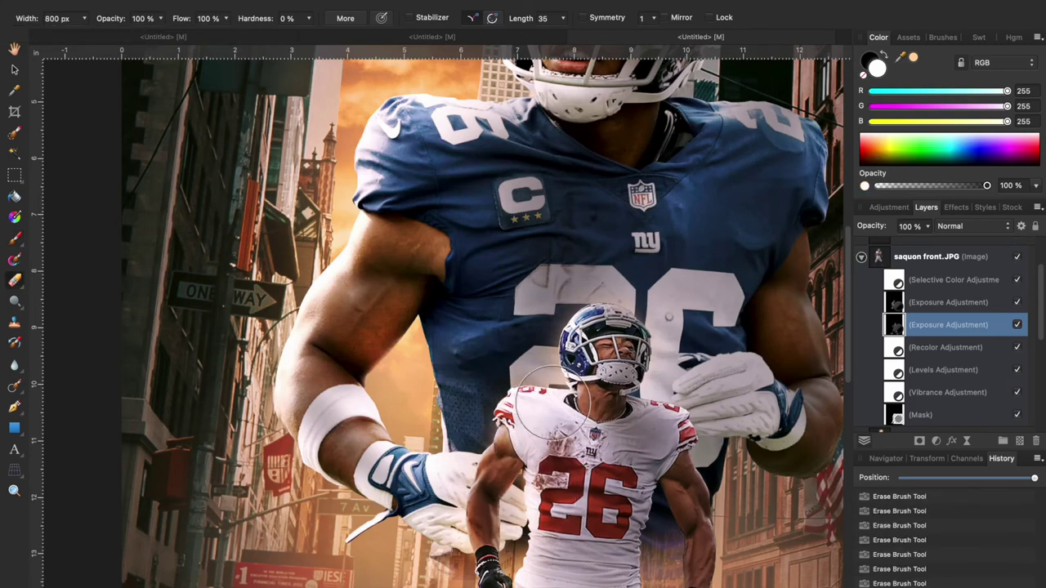
Repaint light on the front player's Exposure mask with a soft white 500 px brush at 4% flow
{"action": "left_click", "coordinate": [14, 239]}
{"action": "scroll", "coordinate": [495, 467], "scroll_direction": "up", "scroll_amount": 3}
{"action": "left_click", "coordinate": [503, 453]}
{"action": "scroll", "coordinate": [582, 425], "scroll_direction": "down", "scroll_amount": 8}
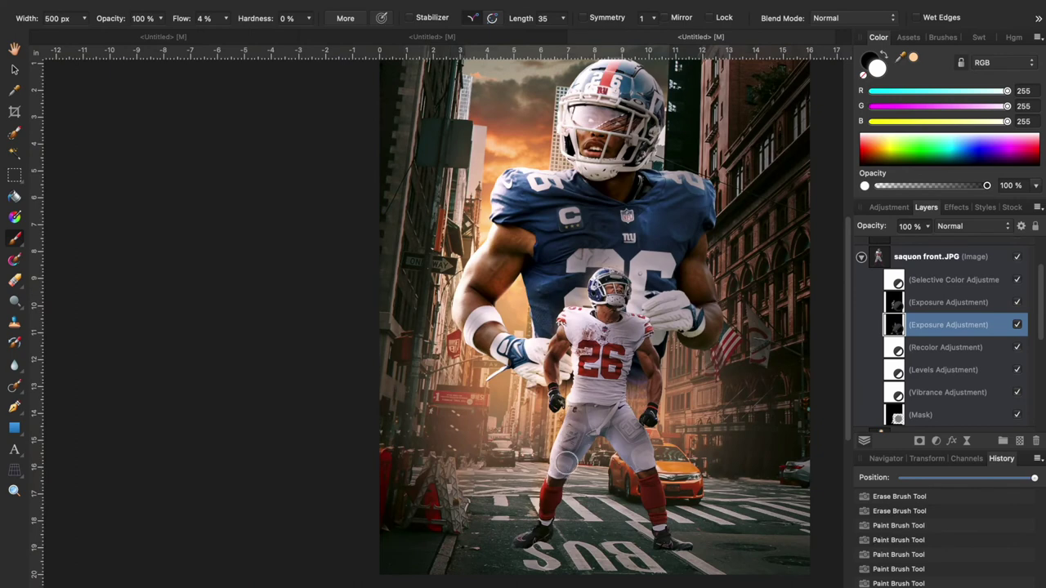
Paint black contact shadows under both of the front player's shoes on a new pixel layer with the thin 365 px Masking brush
{"action": "scroll", "coordinate": [596, 442], "scroll_direction": "down", "scroll_amount": 3}
{"action": "left_click", "coordinate": [861, 257]}
{"action": "left_click", "coordinate": [904, 280]}
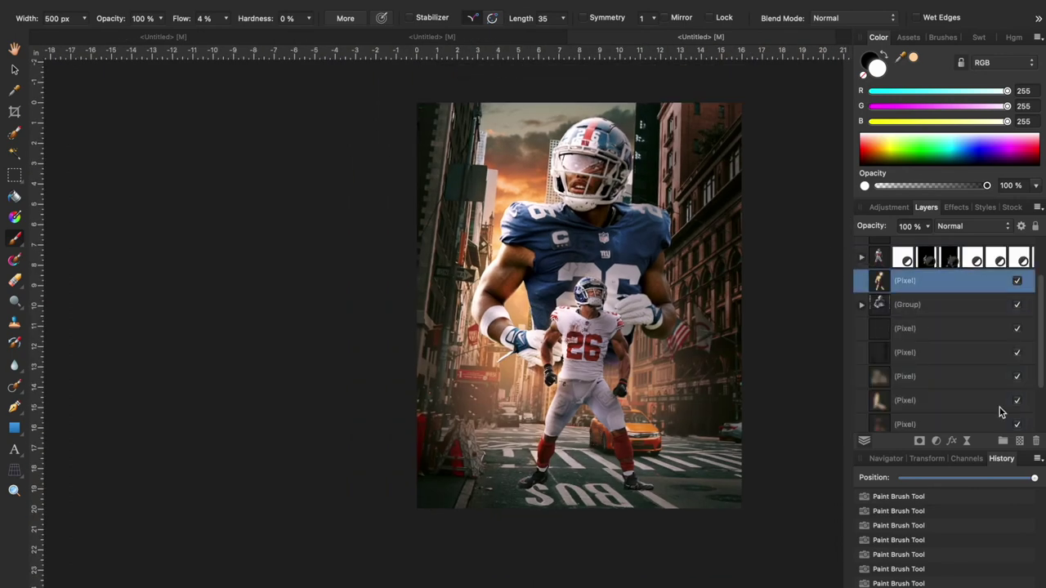
{"action": "key", "text": "x"}
{"action": "left_click", "coordinate": [942, 37]}
{"action": "scroll", "coordinate": [919, 147], "scroll_direction": "down", "scroll_amount": 1}
{"action": "left_click", "coordinate": [909, 159]}
{"action": "scroll", "coordinate": [563, 475], "scroll_direction": "up", "scroll_amount": 6}
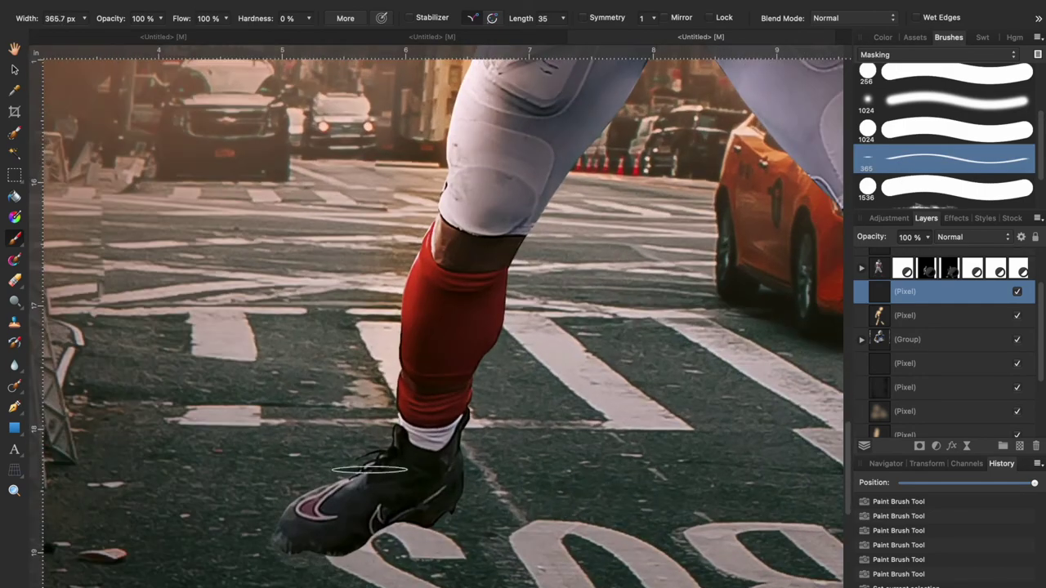
{"action": "left_click", "coordinate": [315, 553]}
{"action": "left_click_drag", "start_coordinate": [314, 552], "coordinate": [385, 523]}
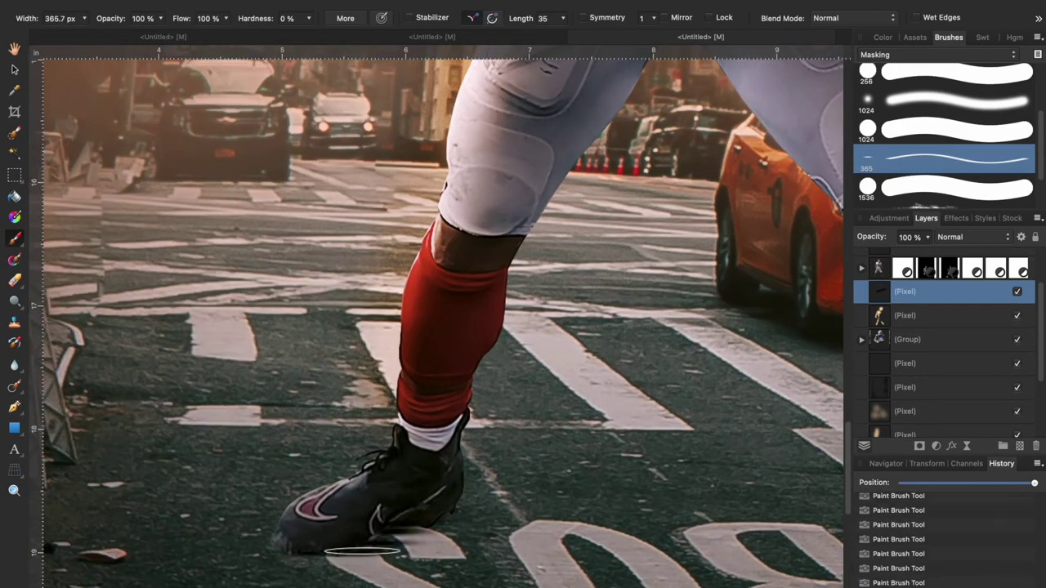
{"action": "scroll", "coordinate": [400, 532], "scroll_direction": "right", "scroll_amount": 10}
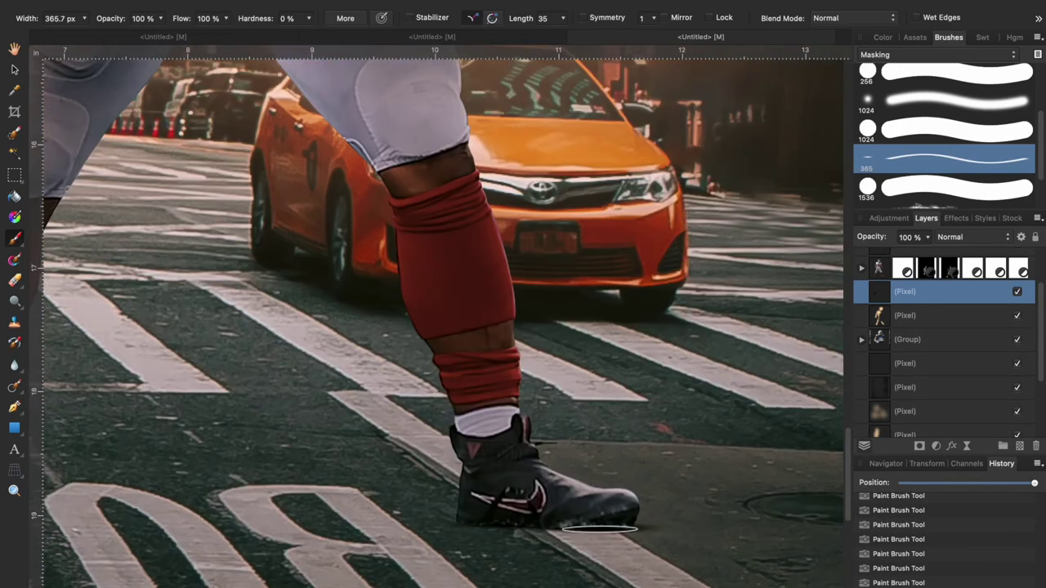
Add another pixel layer below the front player and paint black cast shadows from both feet with a soft 400 px brush
{"action": "left_click", "coordinate": [940, 74]}
{"action": "left_click", "coordinate": [1019, 445]}
{"action": "scroll", "coordinate": [903, 112], "scroll_direction": "up", "scroll_amount": 3}
{"action": "left_click", "coordinate": [904, 132]}
{"action": "scroll", "coordinate": [607, 368], "scroll_direction": "down", "scroll_amount": 5}
{"action": "left_click", "coordinate": [84, 18]}
{"action": "left_click", "coordinate": [98, 35]}
{"action": "mouse_move", "coordinate": [249, 292]}
{"action": "left_mouse_down"}
{"action": "mouse_move", "coordinate": [275, 311]}
{"action": "mouse_move", "coordinate": [407, 350]}
{"action": "left_mouse_up"}
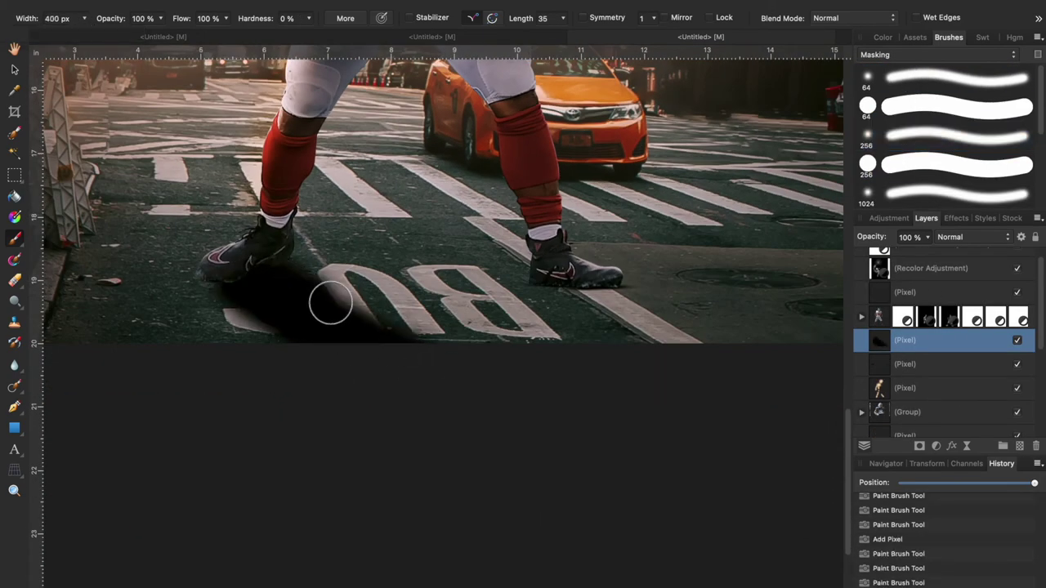
{"action": "left_click_drag", "start_coordinate": [306, 295], "coordinate": [556, 347]}
{"action": "mouse_move", "coordinate": [547, 303]}
{"action": "left_mouse_down"}
{"action": "mouse_move", "coordinate": [614, 327]}
{"action": "mouse_move", "coordinate": [334, 282]}
{"action": "mouse_move", "coordinate": [570, 346]}
{"action": "mouse_move", "coordinate": [597, 304]}
{"action": "mouse_move", "coordinate": [764, 343]}
{"action": "left_mouse_up"}
Widen the cast shadow across the street with a soft 700 px brush and lower the shadow layer's opacity
{"action": "left_click", "coordinate": [86, 18]}
{"action": "left_click", "coordinate": [113, 34]}
{"action": "mouse_move", "coordinate": [244, 296]}
{"action": "left_mouse_down"}
{"action": "mouse_move", "coordinate": [287, 327]}
{"action": "mouse_move", "coordinate": [517, 355]}
{"action": "mouse_move", "coordinate": [708, 338]}
{"action": "mouse_move", "coordinate": [821, 354]}
{"action": "left_mouse_up"}
{"action": "scroll", "coordinate": [821, 354], "scroll_direction": "right", "scroll_amount": 5}
{"action": "left_click_drag", "start_coordinate": [909, 237], "coordinate": [855, 256]}
Add an Exposure adjustment of -3.505 and fill its mask with black
{"action": "left_click", "coordinate": [888, 218]}
{"action": "scroll", "coordinate": [905, 368], "scroll_direction": "down", "scroll_amount": 10}
{"action": "left_click", "coordinate": [915, 368]}
{"action": "left_click", "coordinate": [823, 459]}
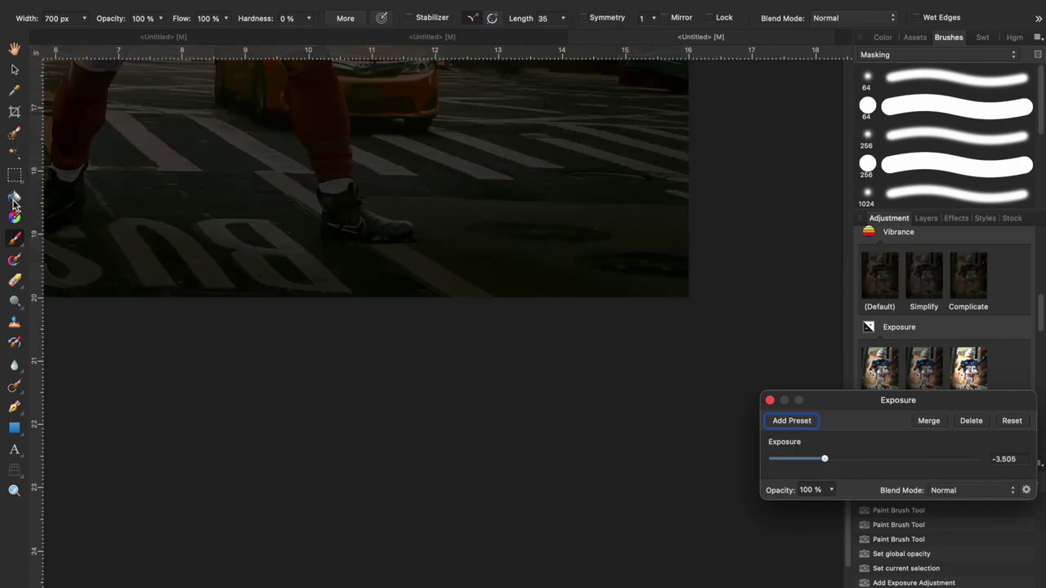
{"action": "left_click", "coordinate": [14, 197]}
{"action": "left_click", "coordinate": [123, 204]}
Paint the Exposure mask white around the front player's shoes with a 340 px brush and nest the adjustment in the front player's layer
{"action": "key", "text": "b"}
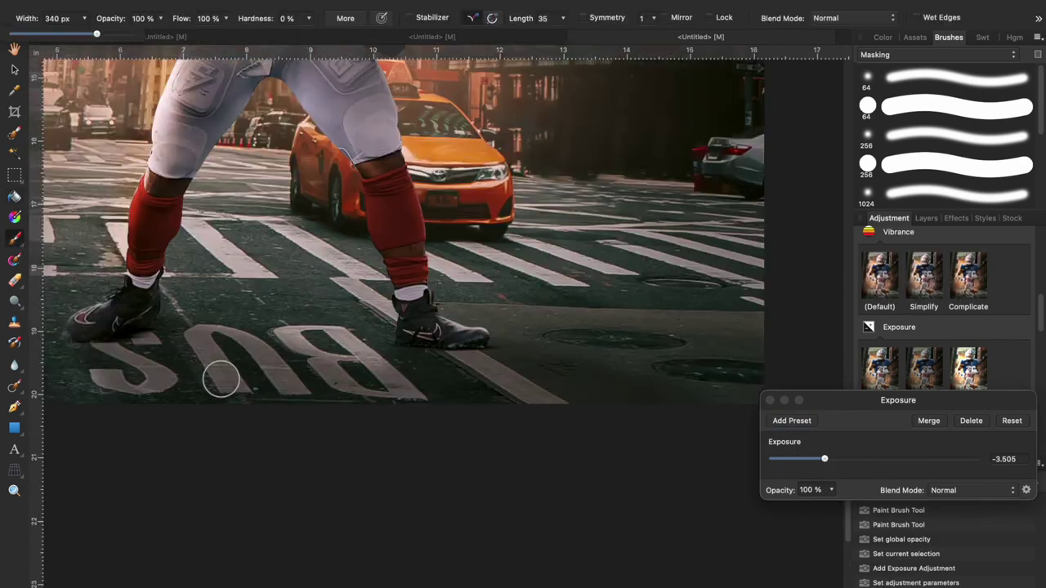
{"action": "scroll", "coordinate": [421, 308], "scroll_direction": "up", "scroll_amount": 4}
{"action": "left_click_drag", "start_coordinate": [421, 309], "coordinate": [364, 325]}
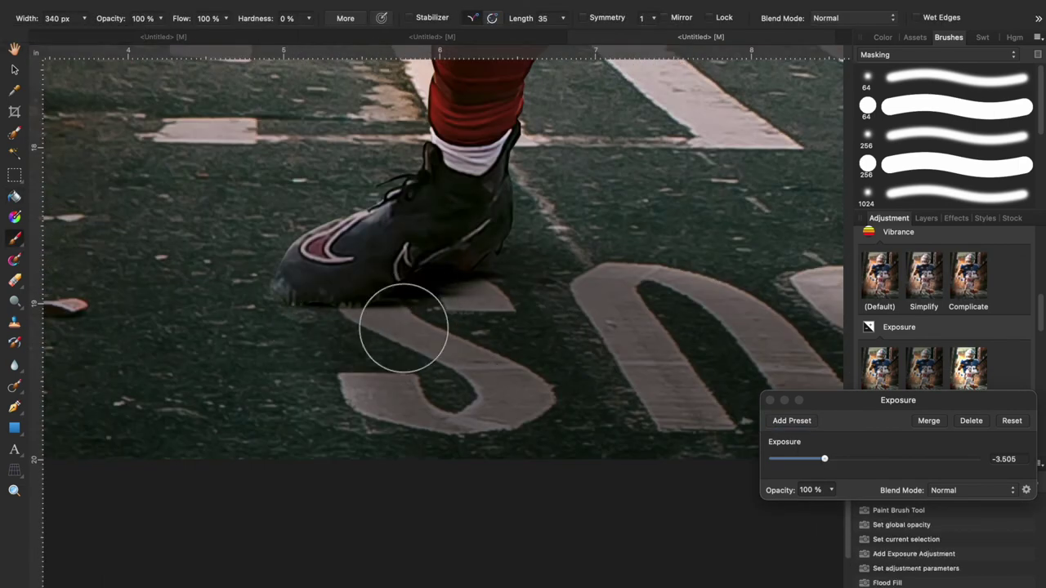
{"action": "left_click", "coordinate": [770, 401]}
{"action": "left_click", "coordinate": [947, 218]}
{"action": "left_click", "coordinate": [926, 218]}
{"action": "left_click", "coordinate": [882, 37]}
{"action": "left_click", "coordinate": [878, 68]}
{"action": "mouse_move", "coordinate": [438, 285]}
{"action": "left_mouse_down"}
{"action": "mouse_move", "coordinate": [488, 286]}
{"action": "mouse_move", "coordinate": [346, 339]}
{"action": "mouse_move", "coordinate": [308, 338]}
{"action": "left_mouse_up"}
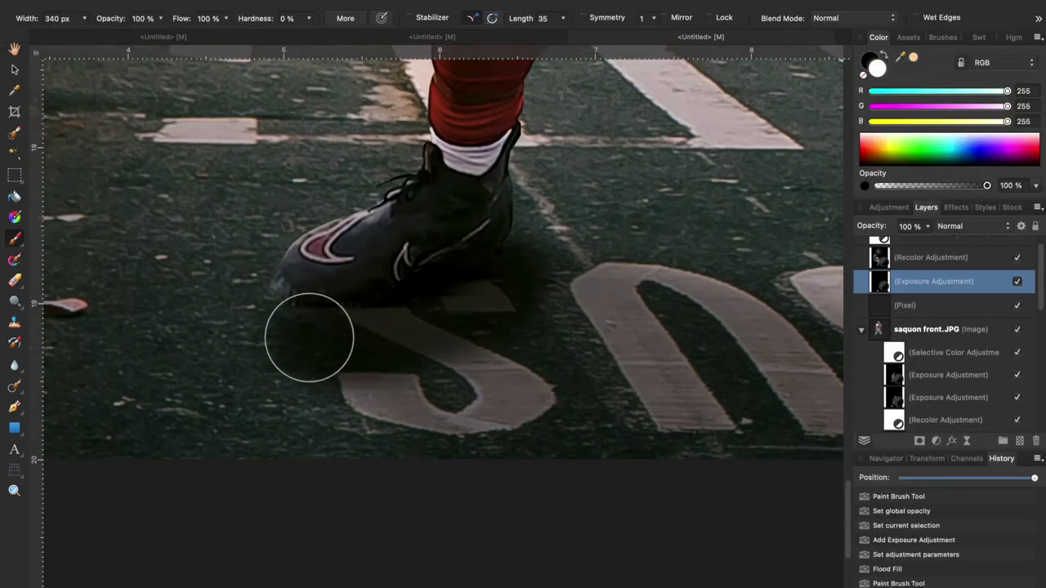
{"action": "scroll", "coordinate": [308, 338], "scroll_direction": "right", "scroll_amount": 8}
{"action": "mouse_move", "coordinate": [487, 339]}
{"action": "left_mouse_down"}
{"action": "mouse_move", "coordinate": [626, 341]}
{"action": "mouse_move", "coordinate": [670, 354]}
{"action": "left_mouse_up"}
{"action": "mouse_move", "coordinate": [879, 281]}
{"action": "left_mouse_down"}
{"action": "mouse_move", "coordinate": [882, 319]}
{"action": "mouse_move", "coordinate": [899, 330]}
{"action": "left_mouse_up"}
Add a live Depth of Field Blur filter and move it above the Color Balance adjustment
{"action": "scroll", "coordinate": [662, 502], "scroll_direction": "down", "scroll_amount": 10}
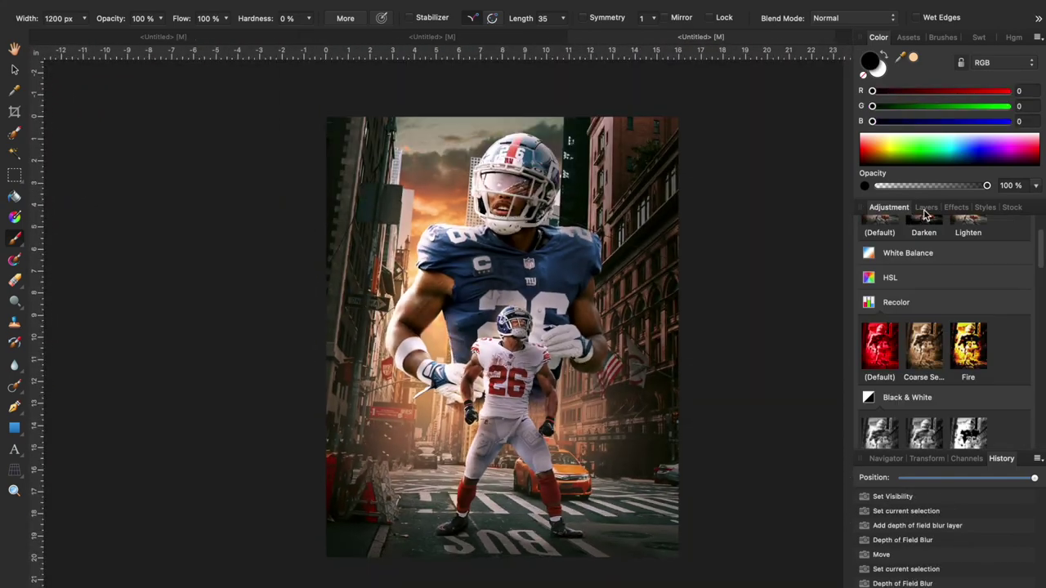
{"action": "left_click", "coordinate": [967, 441]}
{"action": "left_click", "coordinate": [948, 558]}
{"action": "left_click_drag", "start_coordinate": [891, 271], "coordinate": [890, 240]}
Fit the elliptical blur area around both players and set radius 13.5 px, vibrance 48% and clarity 0.4 px
{"action": "left_click_drag", "start_coordinate": [502, 161], "coordinate": [498, 130]}
{"action": "left_click_drag", "start_coordinate": [678, 337], "coordinate": [659, 338]}
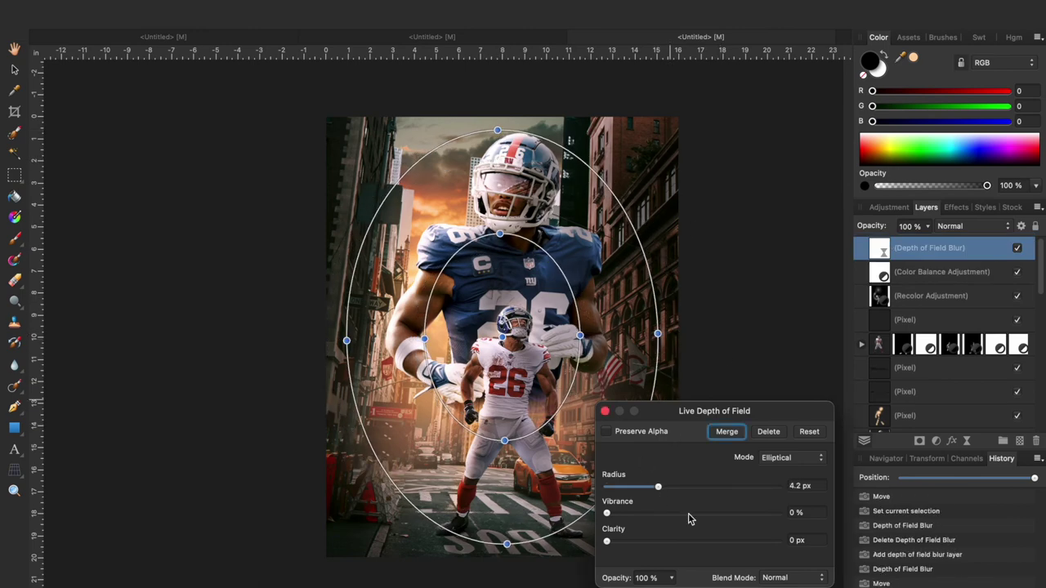
{"action": "left_click", "coordinate": [696, 487]}
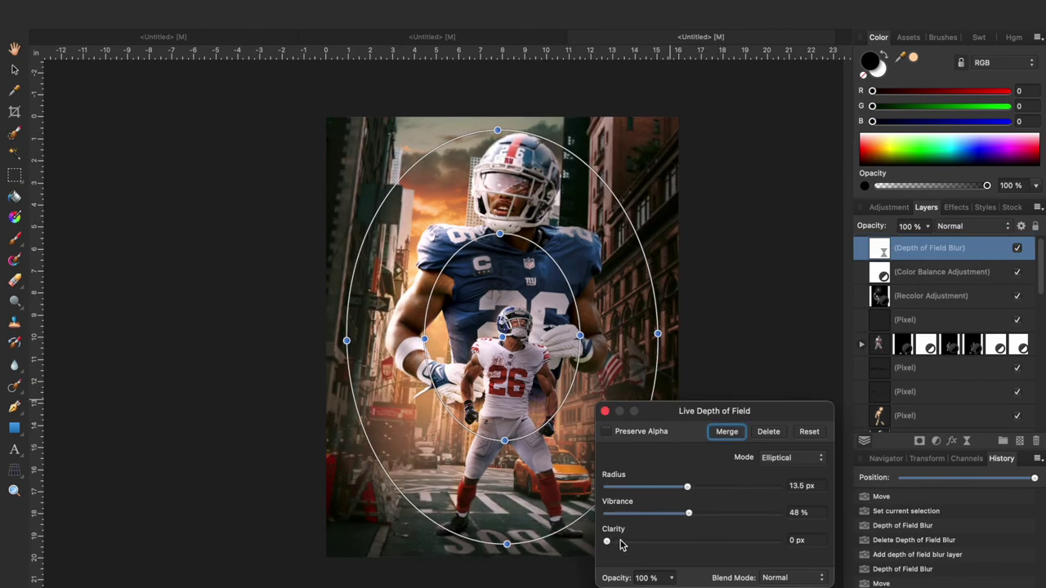
{"action": "left_click", "coordinate": [605, 411]}
{"action": "key", "text": "b"}
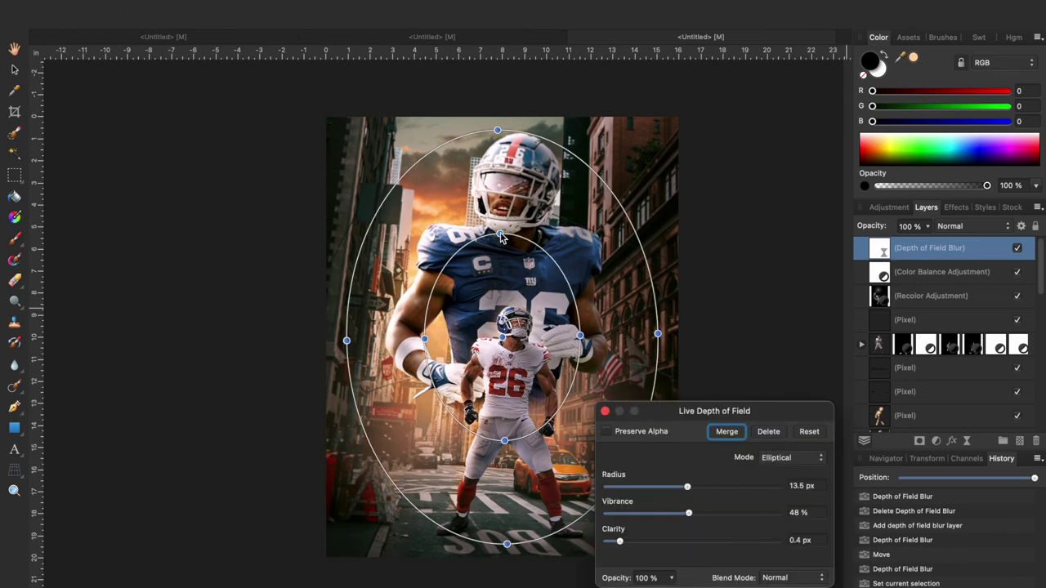
Raise the Depth of Field Blur radius to 27.5 px and stretch the blur ellipses taller and wider around both players
{"action": "left_click", "coordinate": [605, 411]}
{"action": "key", "text": "b"}
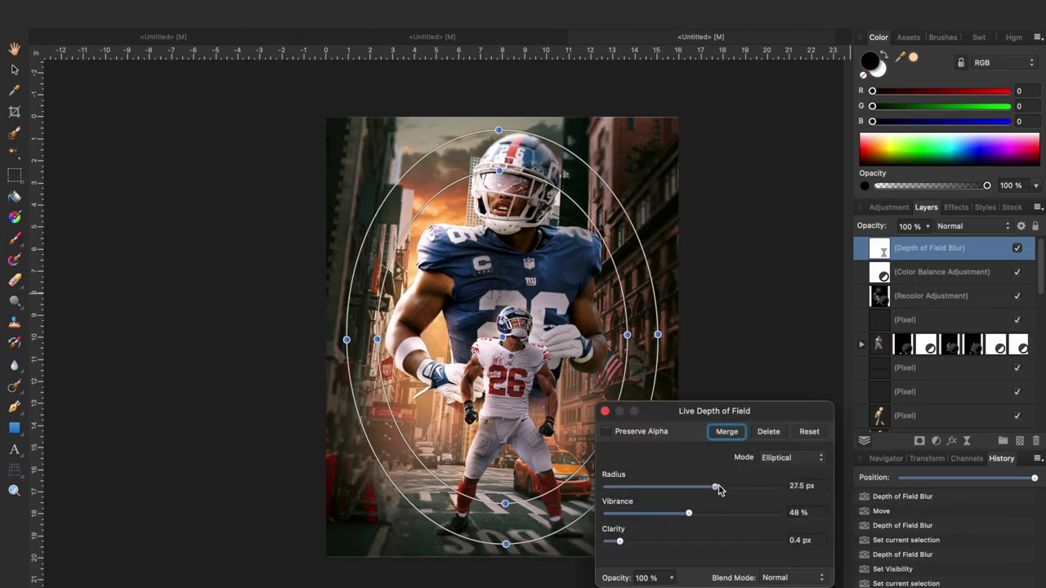
{"action": "left_click", "coordinate": [605, 411]}
{"action": "key", "text": "b"}
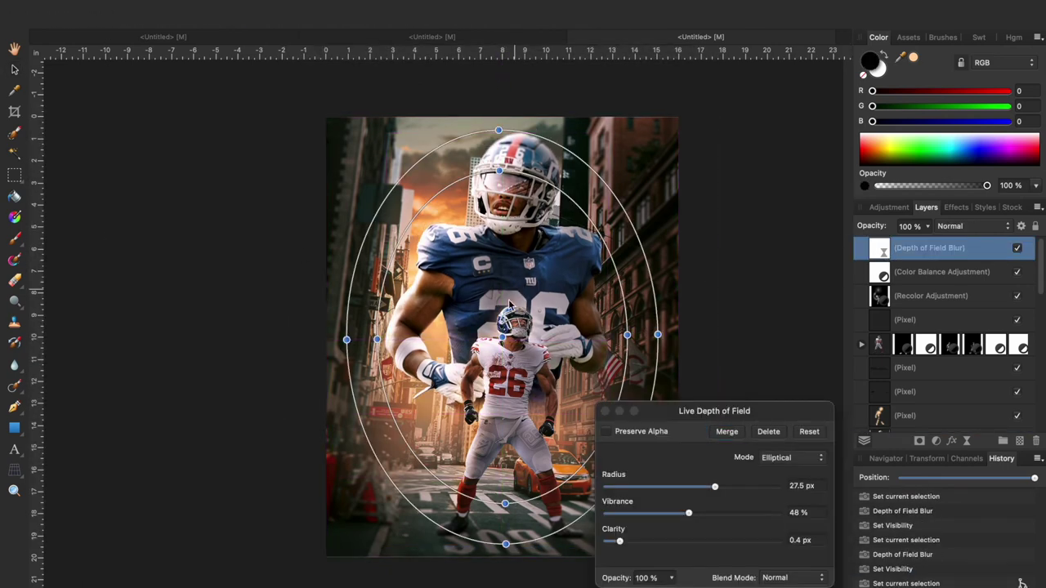
{"action": "left_click_drag", "start_coordinate": [509, 305], "coordinate": [512, 285]}
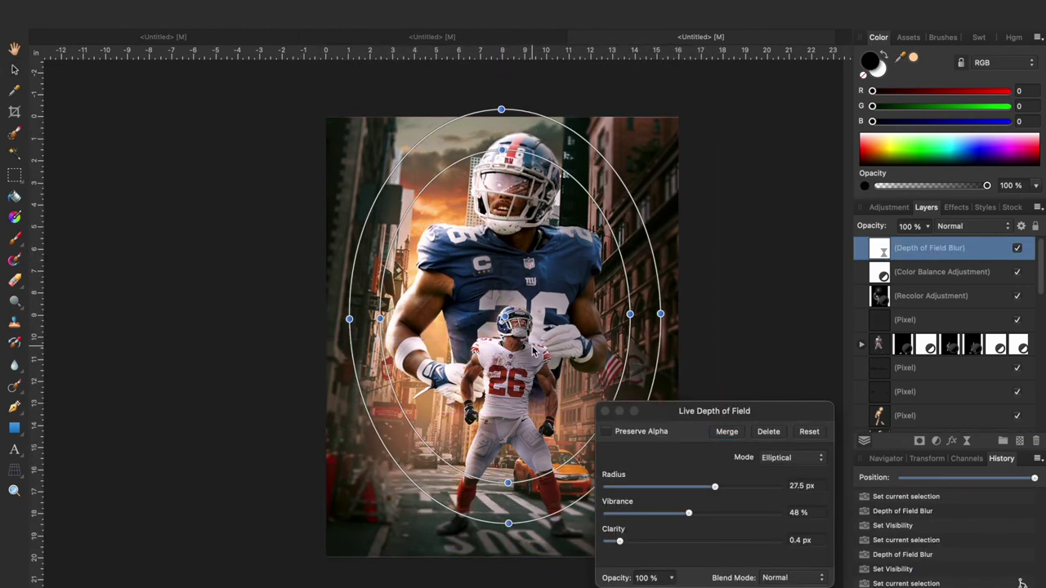
{"action": "left_click_drag", "start_coordinate": [508, 524], "coordinate": [509, 549]}
{"action": "left_click_drag", "start_coordinate": [349, 319], "coordinate": [383, 319]}
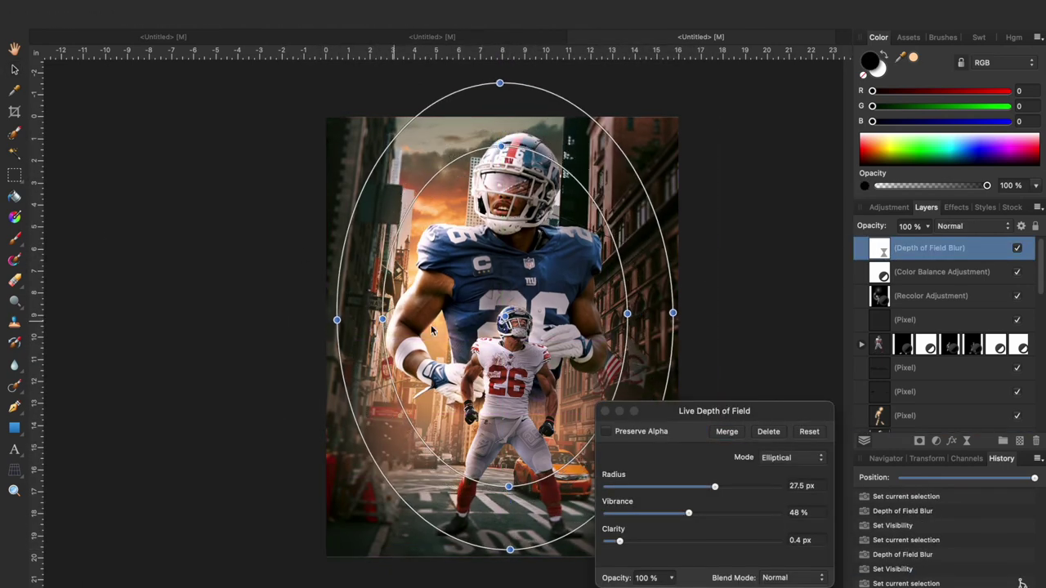
{"action": "left_click", "coordinate": [604, 411]}
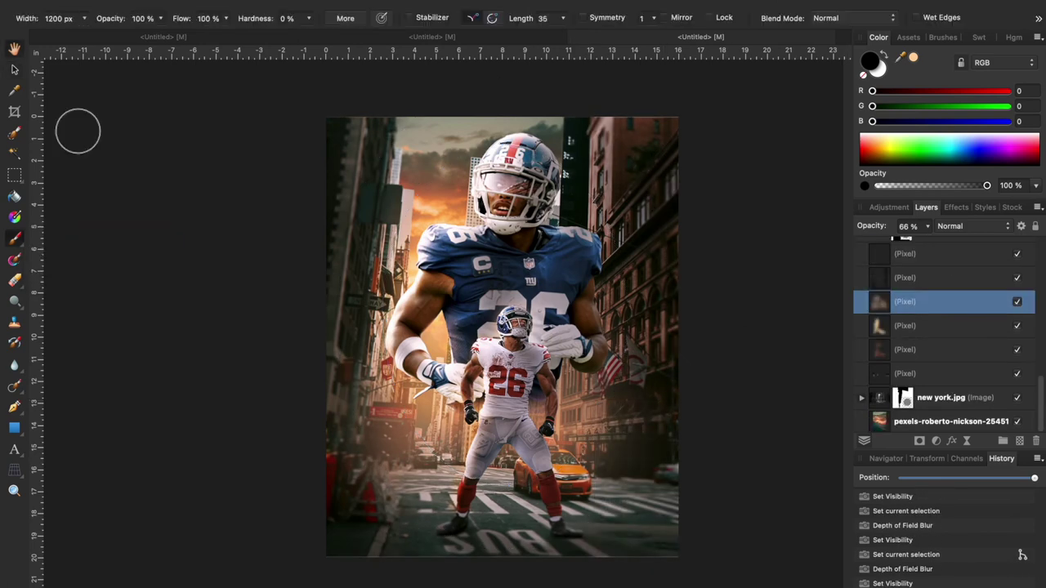
Paint a soft white glow behind the rear player on a new pixel layer with a 2000 px brush and change its blend mode
{"action": "key", "text": "x"}
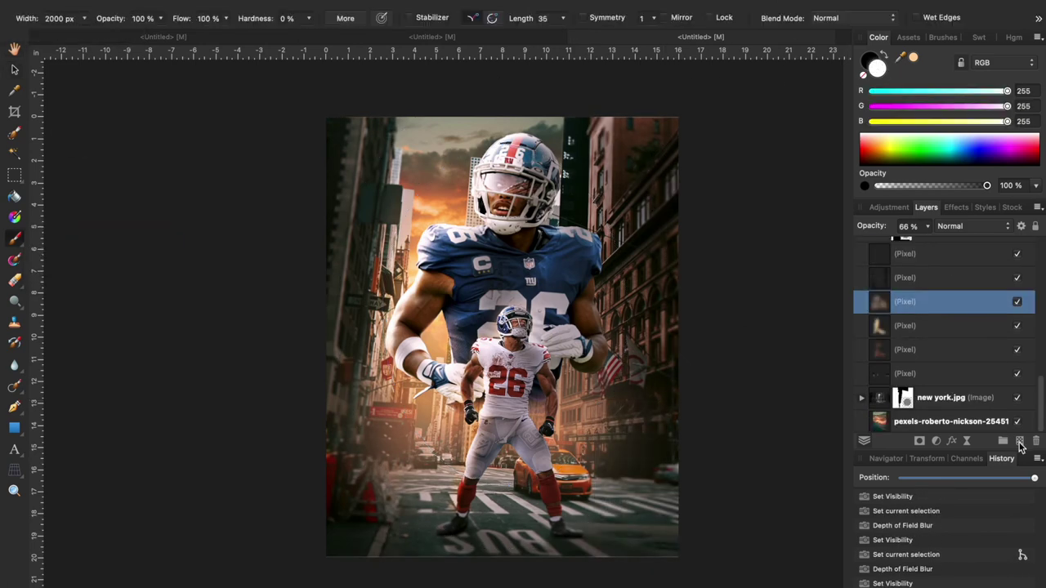
{"action": "left_click_drag", "start_coordinate": [408, 343], "coordinate": [441, 397]}
{"action": "left_click", "coordinate": [970, 225]}
{"action": "left_click", "coordinate": [948, 415]}
{"action": "left_click", "coordinate": [1016, 301]}
{"action": "left_click", "coordinate": [1016, 302]}
{"action": "left_click", "coordinate": [972, 226]}
{"action": "left_click", "coordinate": [980, 229]}
Paint white behind the rear player on a second pixel layer and blend it as Overlay at 61% opacity
{"action": "key", "text": "v"}
{"action": "left_click_drag", "start_coordinate": [445, 396], "coordinate": [444, 396]}
{"action": "key", "text": "shift+super+n"}
{"action": "left_click", "coordinate": [13, 239]}
{"action": "left_click", "coordinate": [444, 357]}
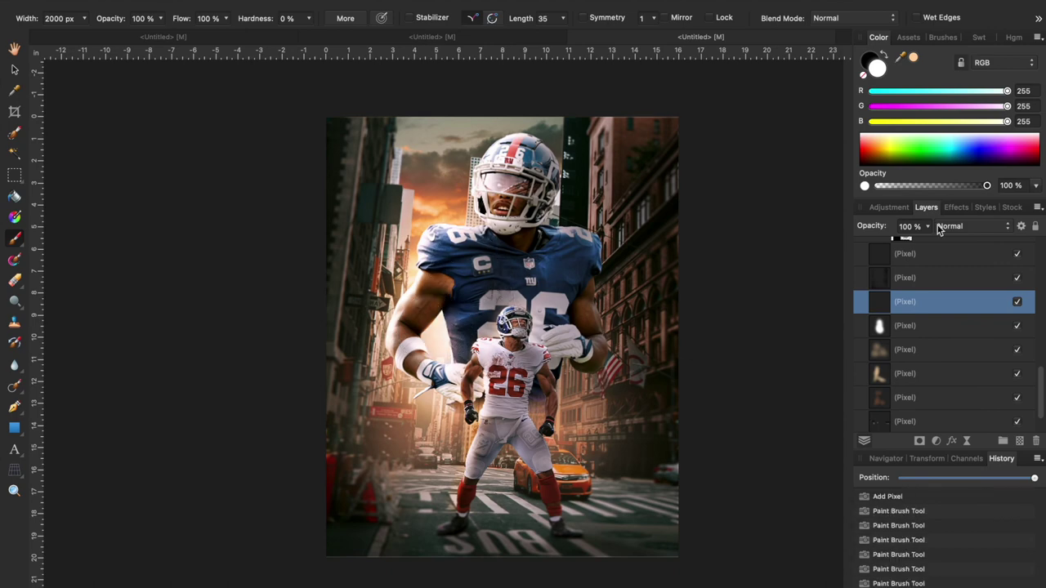
{"action": "left_click", "coordinate": [939, 228]}
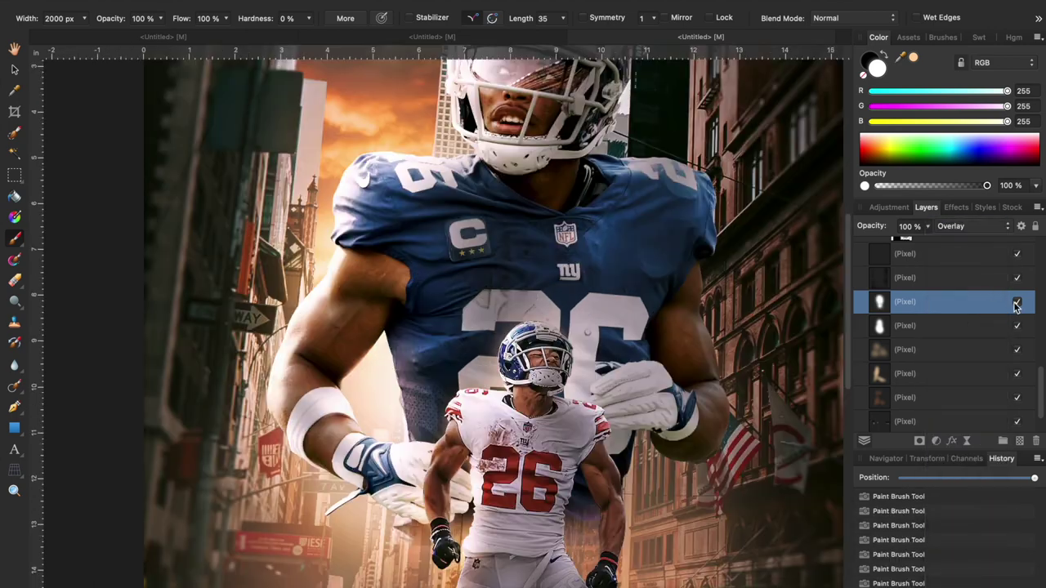
{"action": "left_click", "coordinate": [1016, 305]}
{"action": "key", "text": "ctrl+0"}
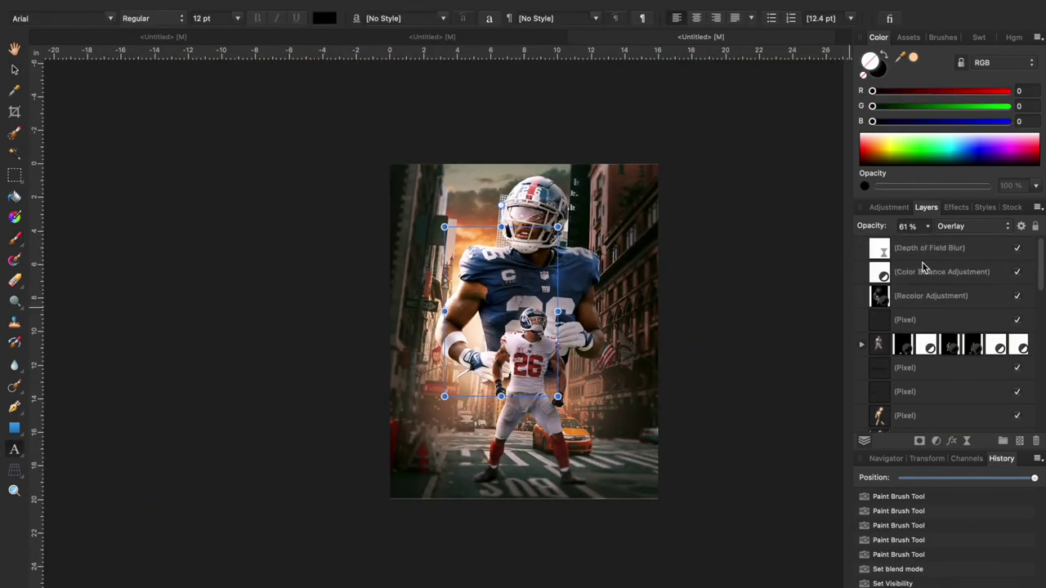
Add the white artistic text "Saquon" in Monument Extended at about 55.8 pt beside the front player's hip
{"action": "left_click", "coordinate": [437, 392]}
{"action": "left_click", "coordinate": [14, 69]}
{"action": "left_click_drag", "start_coordinate": [446, 396], "coordinate": [531, 423]}
{"action": "left_click", "coordinate": [61, 18]}
{"action": "left_click", "coordinate": [152, 56]}
{"action": "left_click", "coordinate": [324, 18]}
{"action": "left_click_drag", "start_coordinate": [395, 131], "coordinate": [379, 192]}
{"action": "left_click_drag", "start_coordinate": [562, 389], "coordinate": [547, 377]}
{"action": "scroll", "coordinate": [478, 373], "scroll_direction": "up", "scroll_amount": 3}
{"action": "left_click_drag", "start_coordinate": [616, 381], "coordinate": [499, 401]}
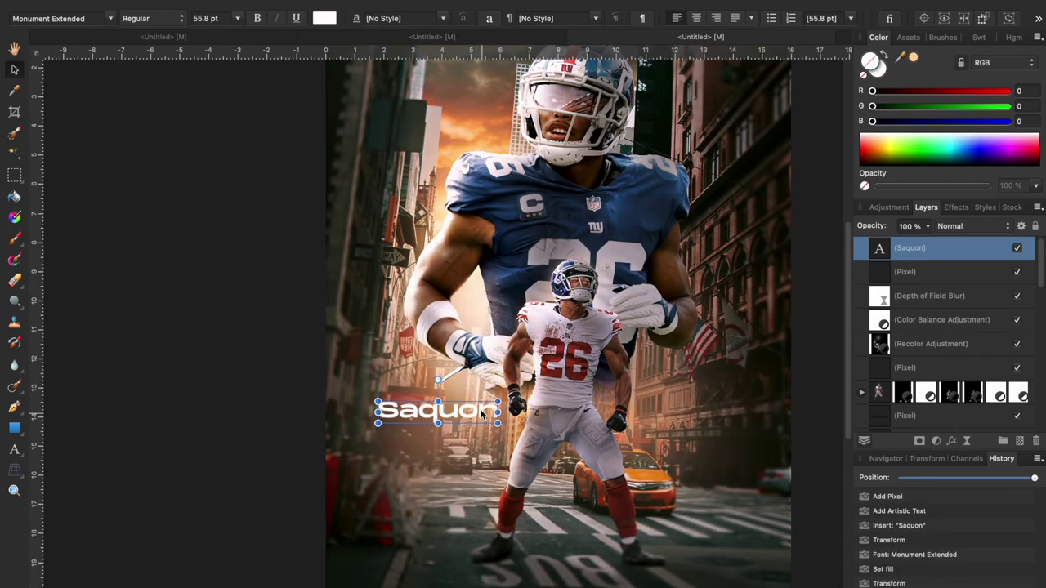
{"action": "left_click_drag", "start_coordinate": [437, 411], "coordinate": [432, 402]}
Add the text "BARKLEY" at about 111.6 pt directly below the first name and ignore the spelling flag on "Saquon"
{"action": "key", "text": "t"}
{"action": "left_click", "coordinate": [879, 391]}
{"action": "left_click", "coordinate": [695, 333]}
{"action": "type", "text": "BARKLEY"}
{"action": "type", "text": "EY"}
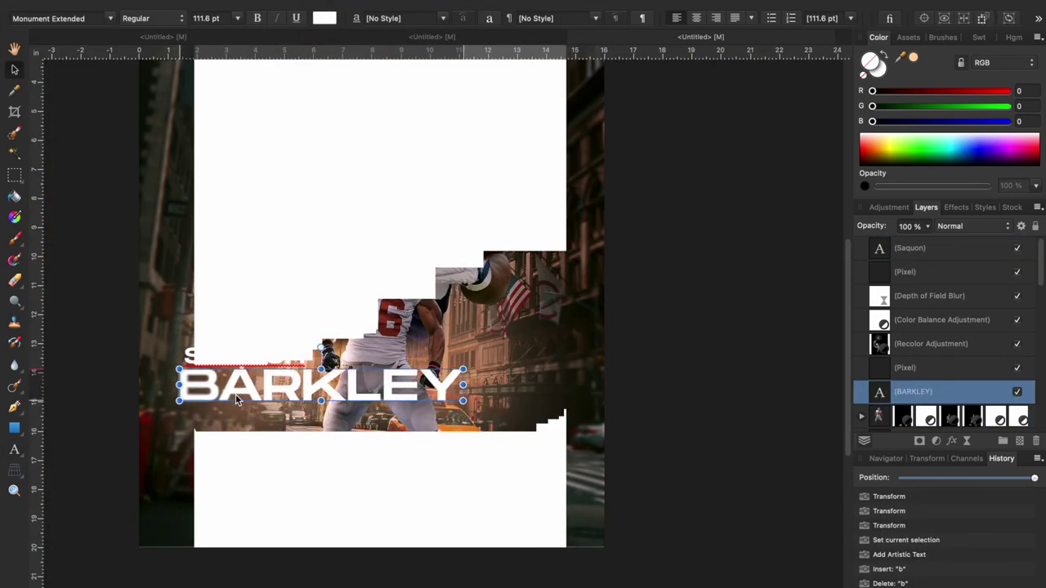
{"action": "right_click", "coordinate": [206, 352]}
{"action": "right_click", "coordinate": [205, 363]}
{"action": "key", "text": "Escape"}
Move the BARKLEY text to the top of the layer stack and group it with the Saquon text
{"action": "left_click_drag", "start_coordinate": [944, 386], "coordinate": [943, 260]}
{"action": "left_click", "coordinate": [940, 271], "text": "shift"}
{"action": "left_click", "coordinate": [1002, 440]}
Duplicate the name text group and hide the lower copy
{"action": "key", "text": "h"}
{"action": "right_click", "coordinate": [923, 249]}
{"action": "left_click", "coordinate": [898, 382]}
{"action": "left_click", "coordinate": [1016, 272]}
Warp the visible name title in perspective, compressing its right end, and fit it in the street beside the front player
{"action": "left_click", "coordinate": [18, 474]}
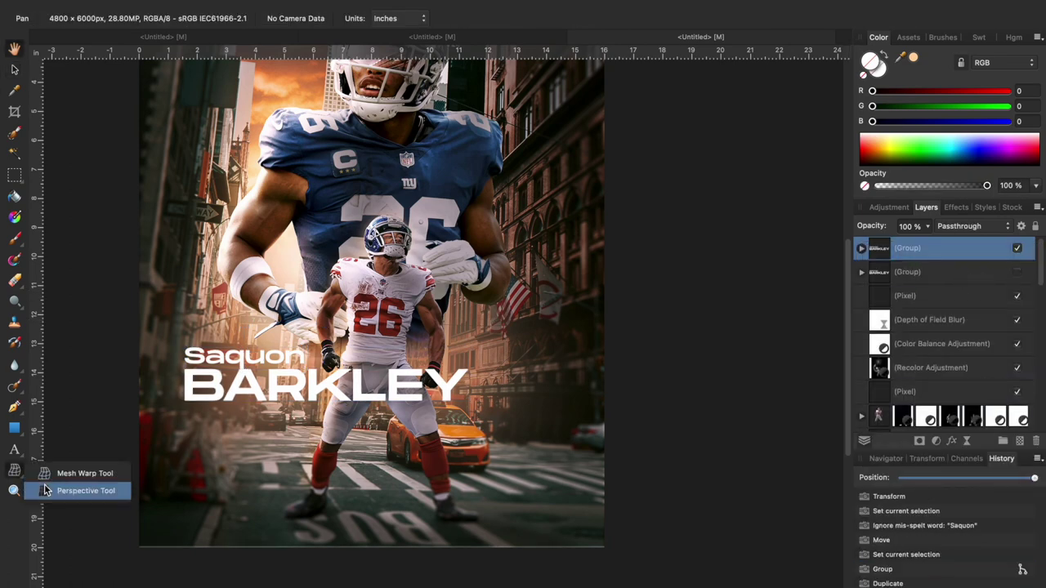
{"action": "left_click", "coordinate": [45, 490]}
{"action": "left_click_drag", "start_coordinate": [468, 348], "coordinate": [312, 374]}
{"action": "left_click_drag", "start_coordinate": [468, 401], "coordinate": [316, 406]}
{"action": "left_click", "coordinate": [803, 573]}
{"action": "left_click", "coordinate": [15, 70]}
{"action": "left_click_drag", "start_coordinate": [313, 348], "coordinate": [305, 352]}
{"action": "left_click_drag", "start_coordinate": [270, 392], "coordinate": [280, 392]}
Give the name title an Outer Shadow and a white Outer Glow with 30.5 px radius, 67% opacity and 23% intensity
{"action": "left_click", "coordinate": [955, 206]}
{"action": "scroll", "coordinate": [898, 343], "scroll_direction": "down", "scroll_amount": 3}
{"action": "left_click", "coordinate": [879, 348]}
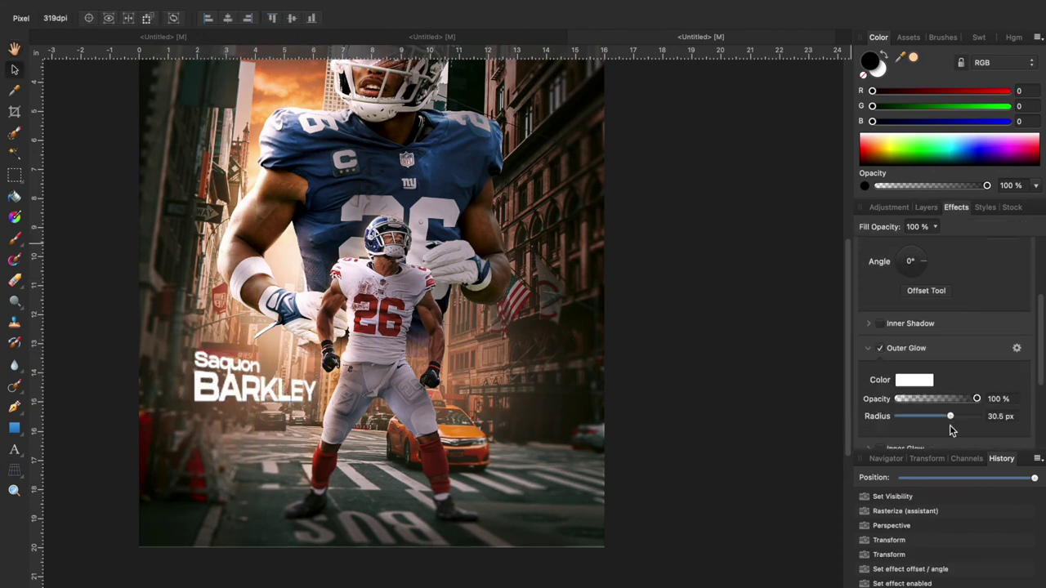
{"action": "left_click", "coordinate": [1016, 348]}
{"action": "left_click_drag", "start_coordinate": [790, 263], "coordinate": [734, 263]}
{"action": "left_click_drag", "start_coordinate": [706, 298], "coordinate": [659, 298]}
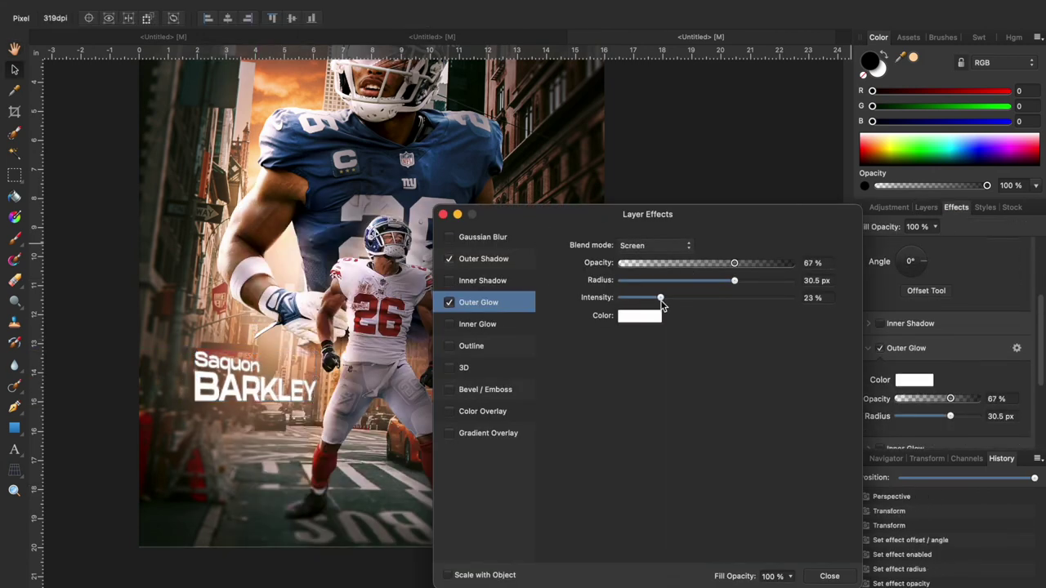
{"action": "left_click", "coordinate": [443, 214]}
Place the logo image on the poster and scale it down to about 0.717 in square below the name title
{"action": "key", "text": "space"}
{"action": "left_click_drag", "start_coordinate": [270, 231], "coordinate": [312, 286]}
{"action": "scroll", "coordinate": [312, 286], "scroll_direction": "down", "scroll_amount": 2}
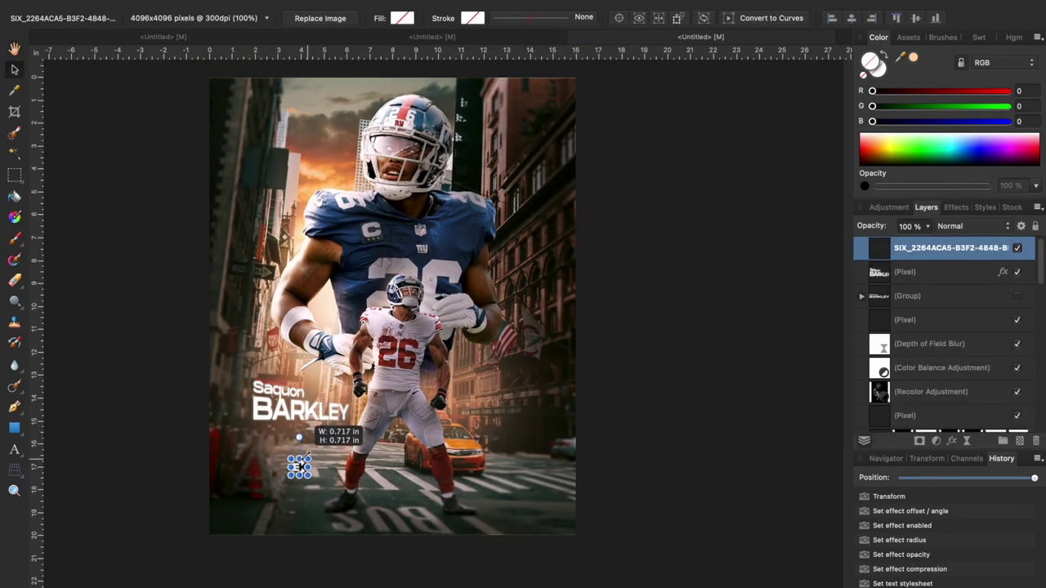
{"action": "left_click_drag", "start_coordinate": [299, 466], "coordinate": [391, 507]}
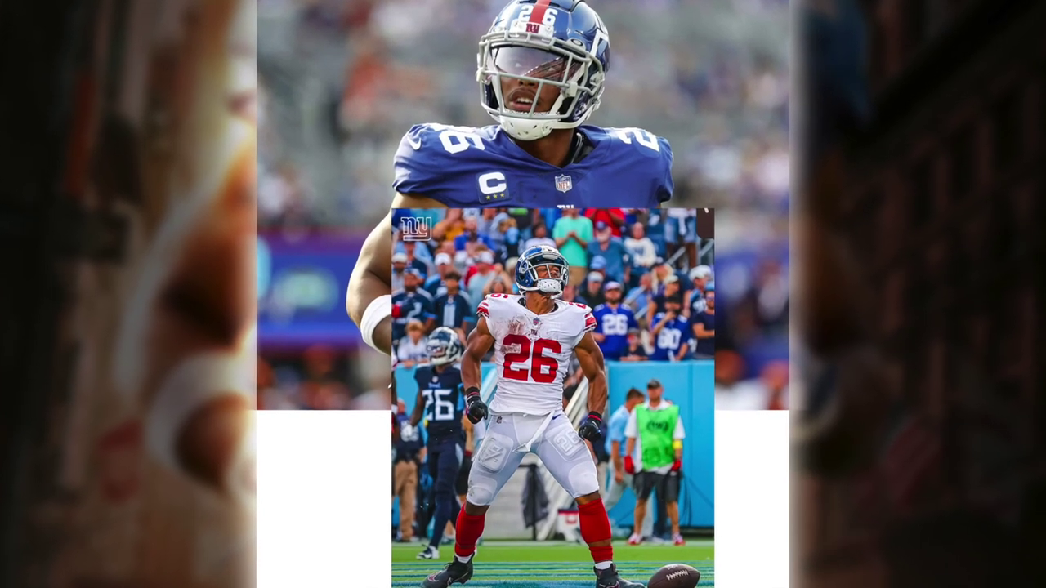